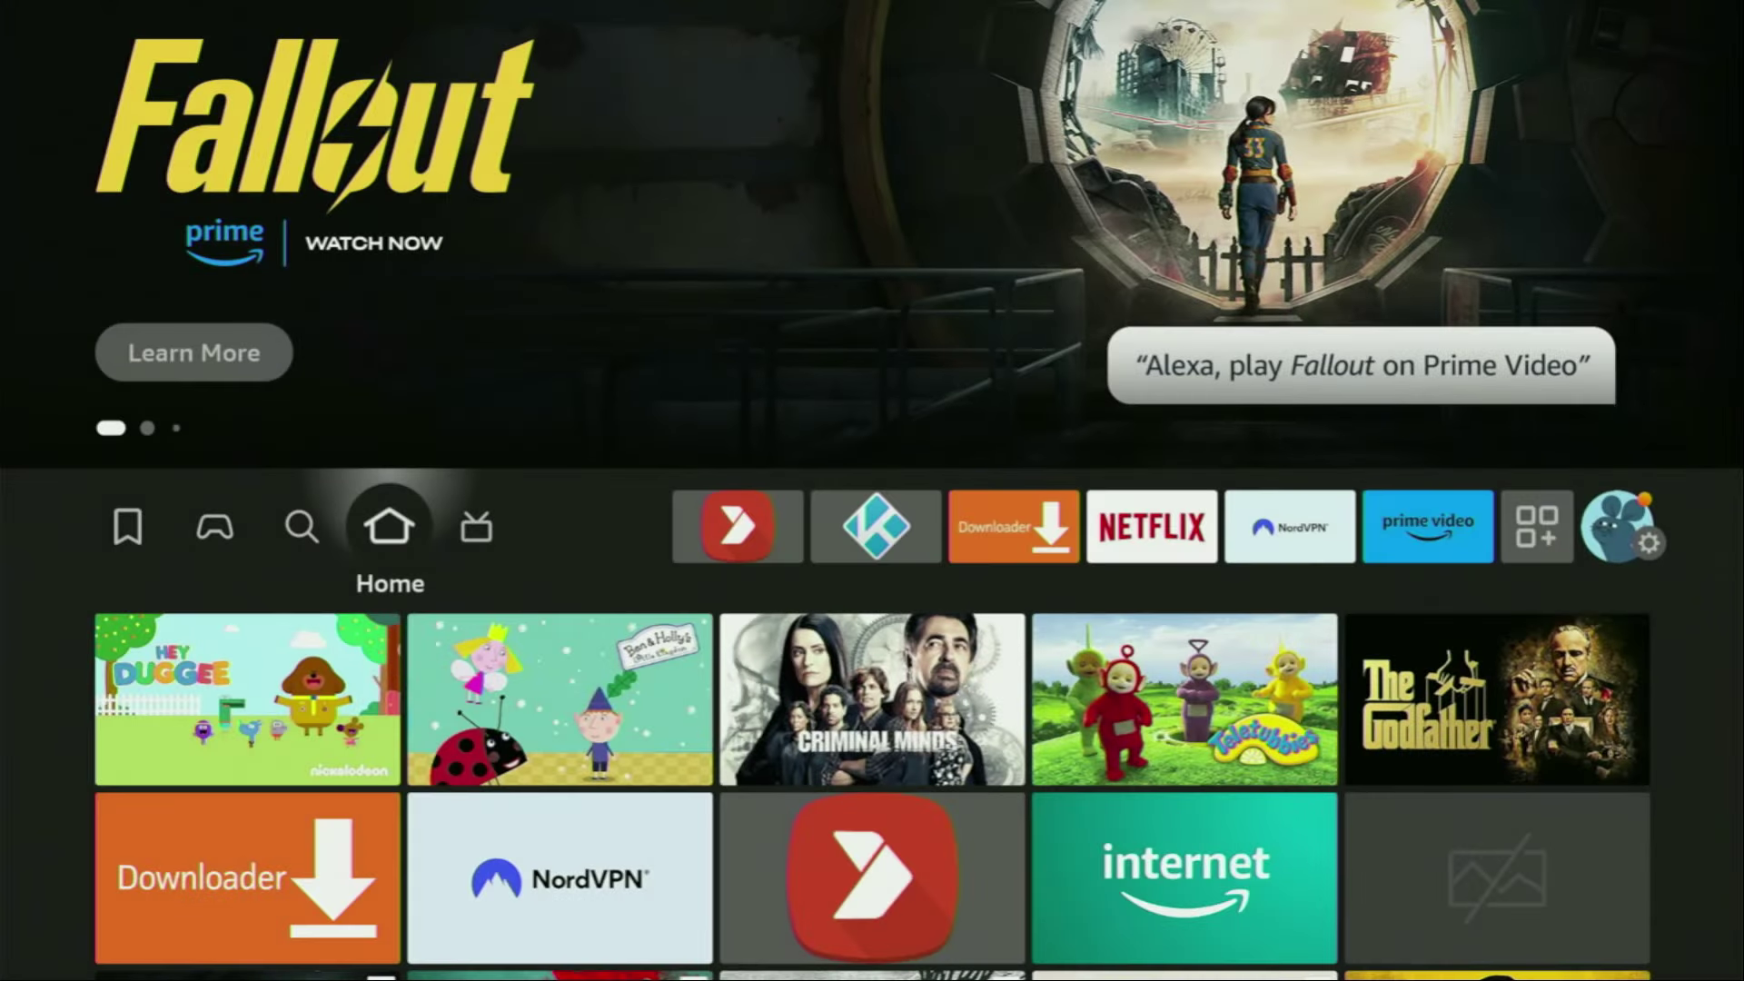
Type 'Do' into the Fire TV search on the on-screen keyboard
{"action": "key", "text": "Left"}
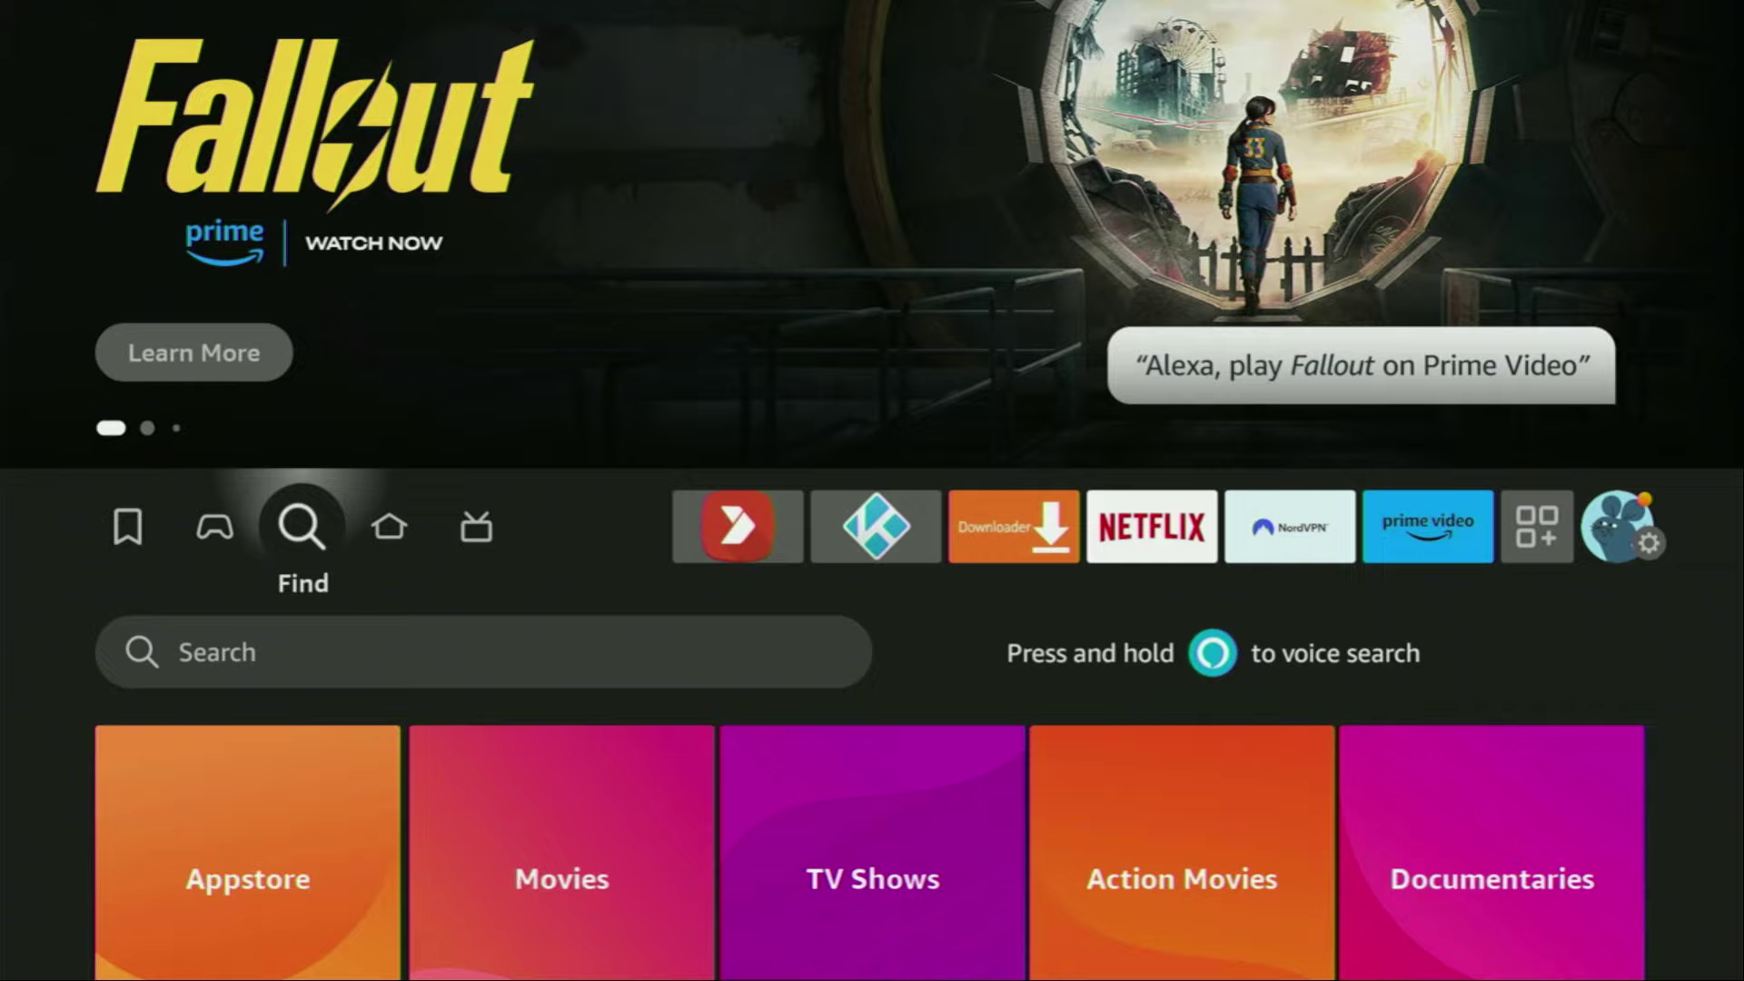
{"action": "key", "text": "Down"}
{"action": "key", "text": "Return"}
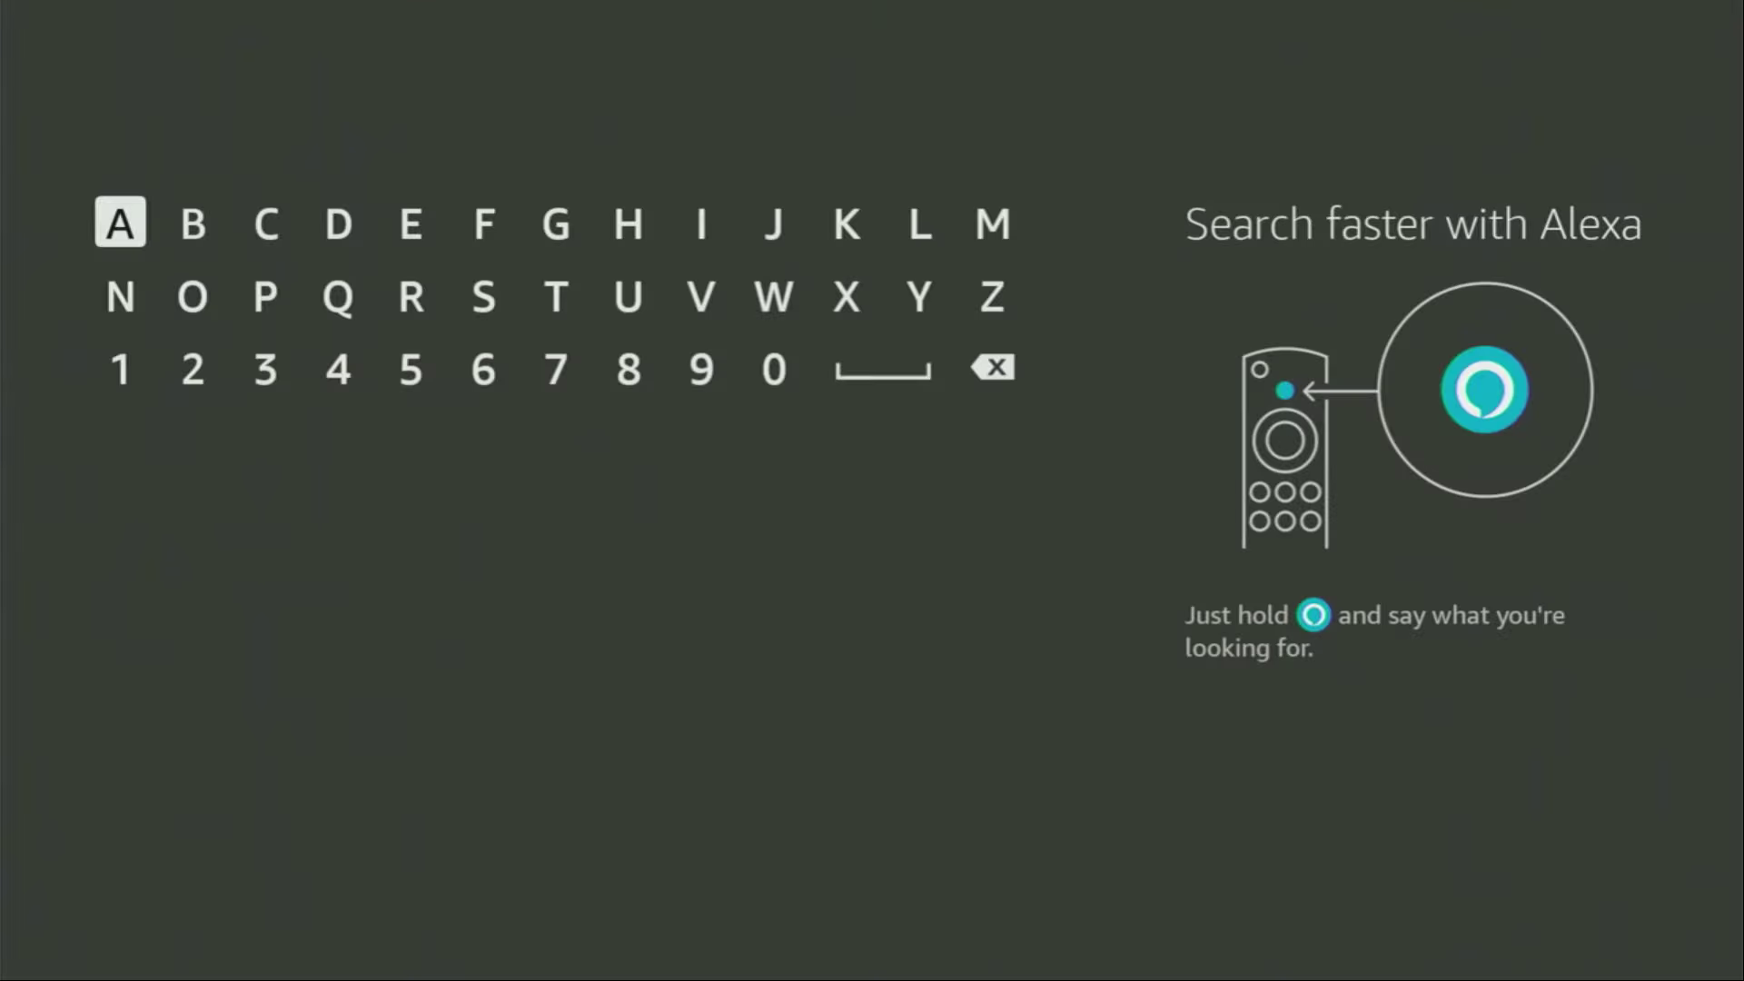
{"action": "key", "text": "Right"}
{"action": "key", "text": "Right"}
{"action": "key", "text": "Right"}
{"action": "key", "text": "Return"}
{"action": "key", "text": "Down"}
{"action": "key", "text": "Left"}
{"action": "key", "text": "Left"}
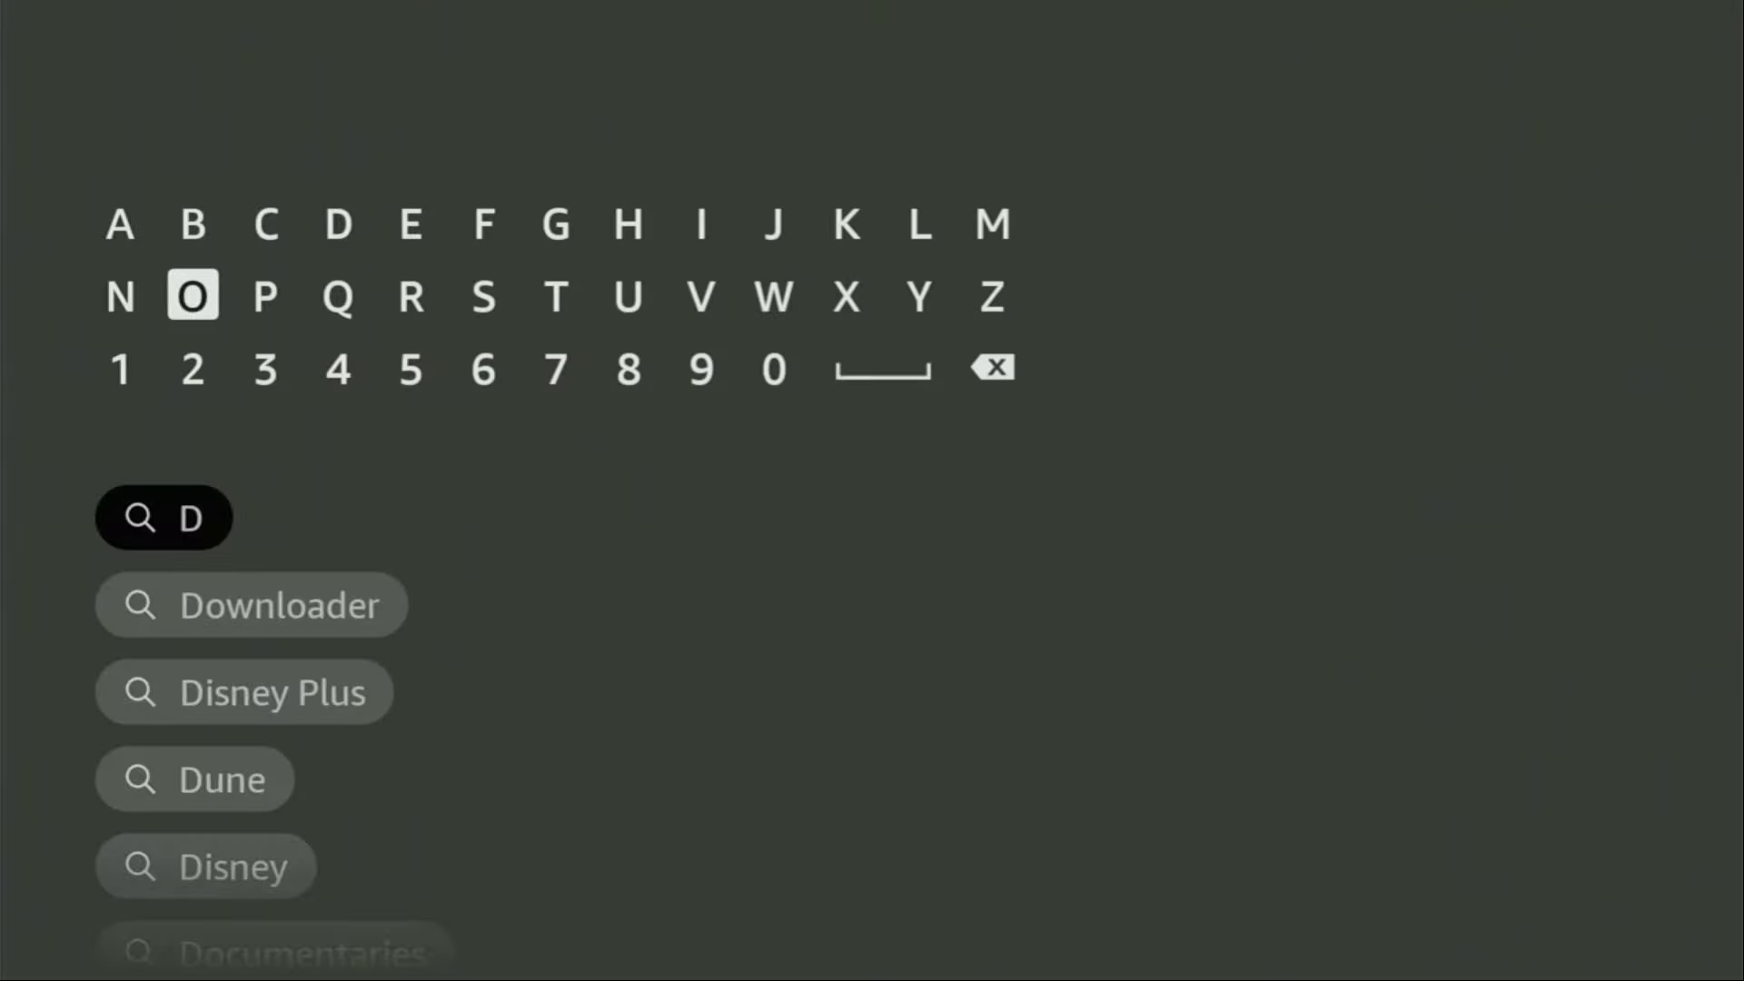
{"action": "key", "text": "Return"}
Open the Downloader suggestion's listing, then return to the Home screen
{"action": "key", "text": "Down"}
{"action": "key", "text": "Down"}
{"action": "key", "text": "Down"}
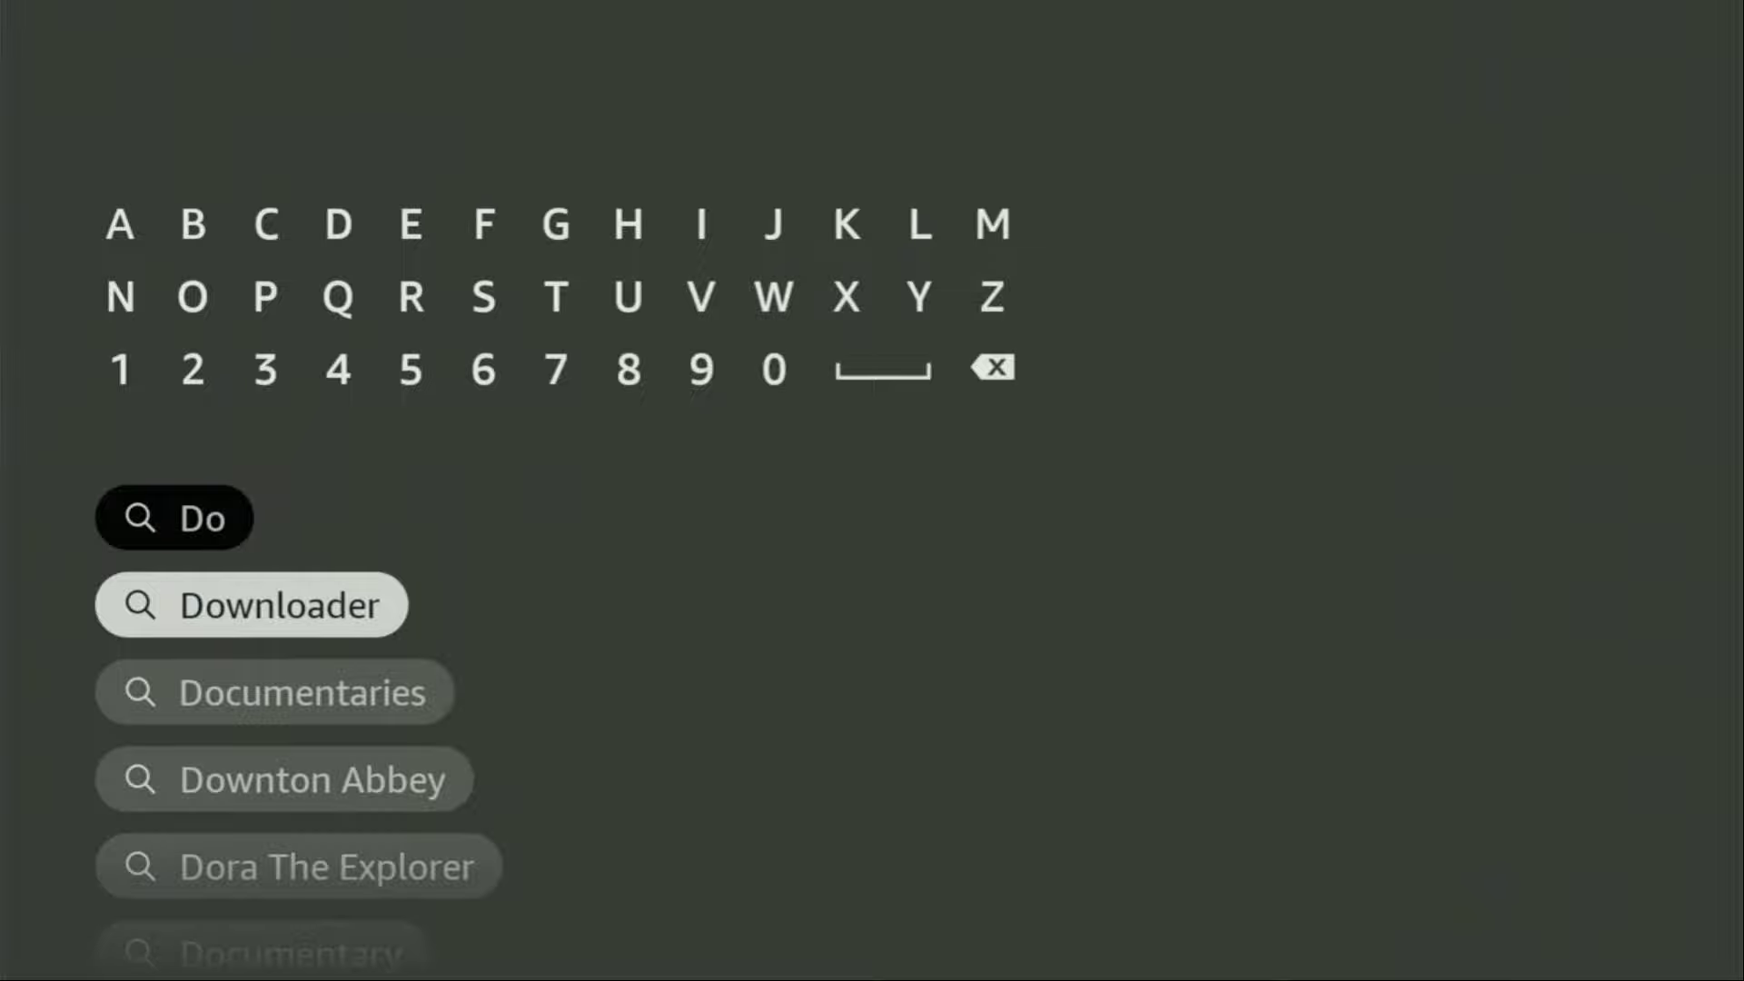
{"action": "key", "text": "Return"}
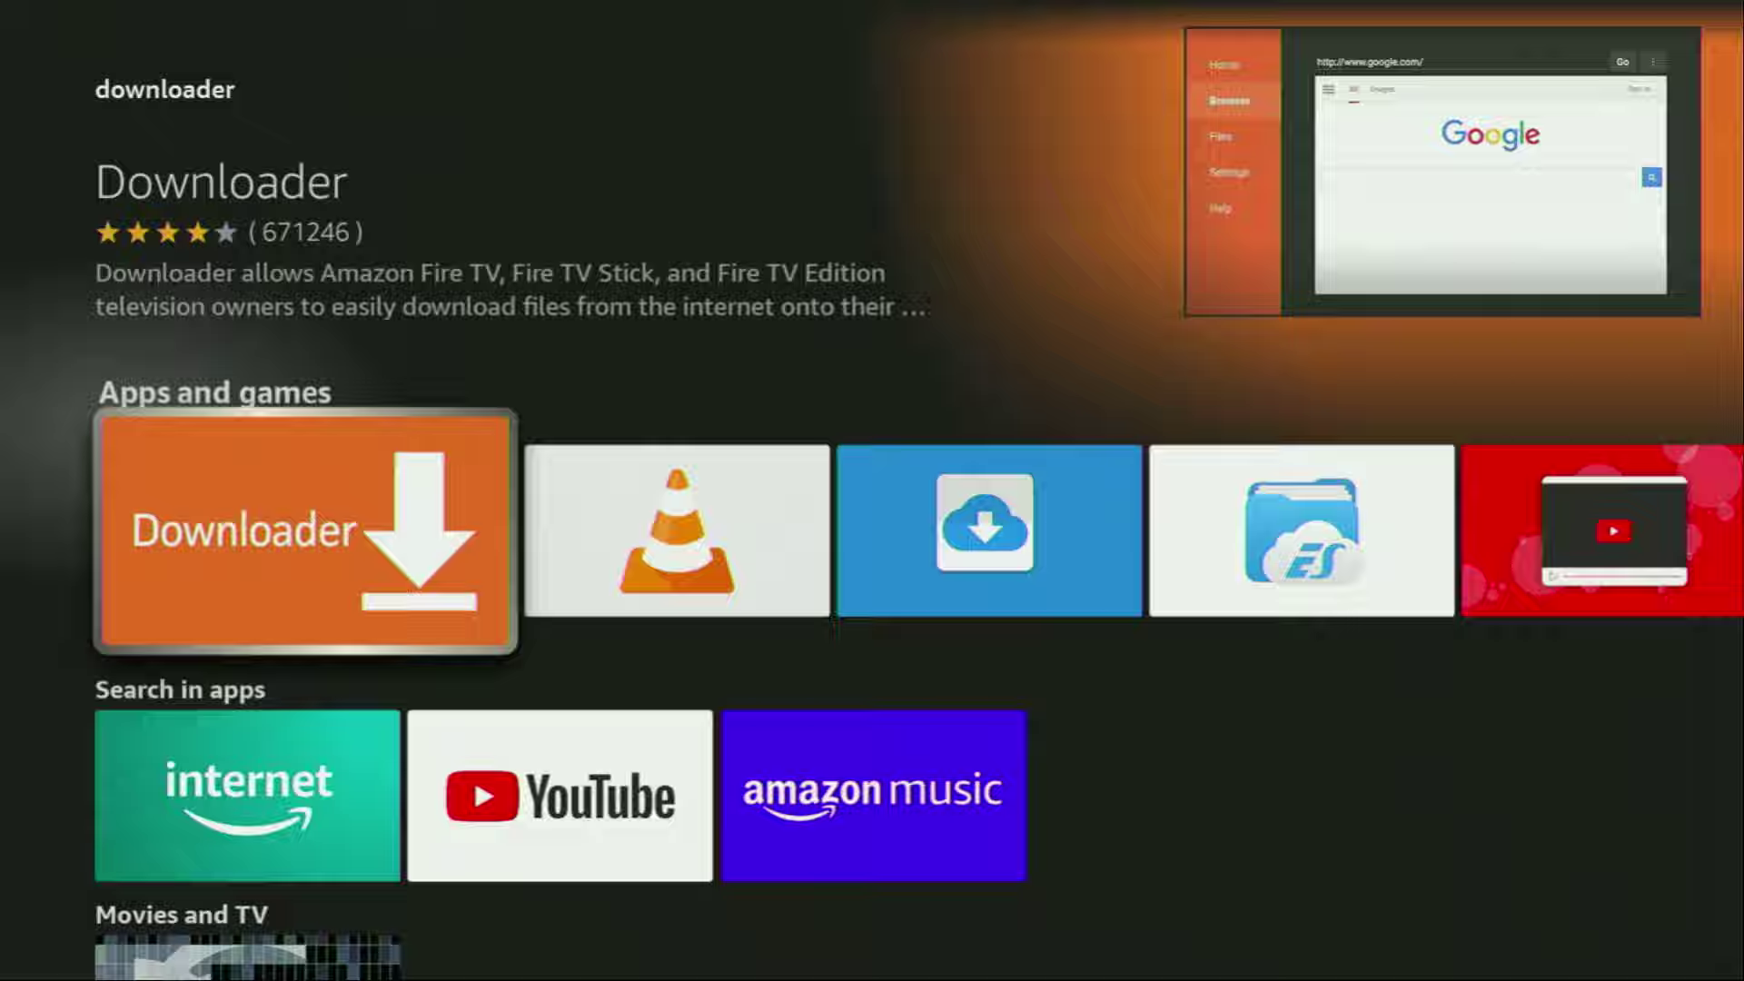
{"action": "key", "text": "Home"}
{"action": "key", "text": "Right"}
{"action": "key", "text": "Right"}
{"action": "key", "text": "Right"}
{"action": "key", "text": "Right"}
{"action": "key", "text": "Right"}
{"action": "key", "text": "Right"}
{"action": "key", "text": "Right"}
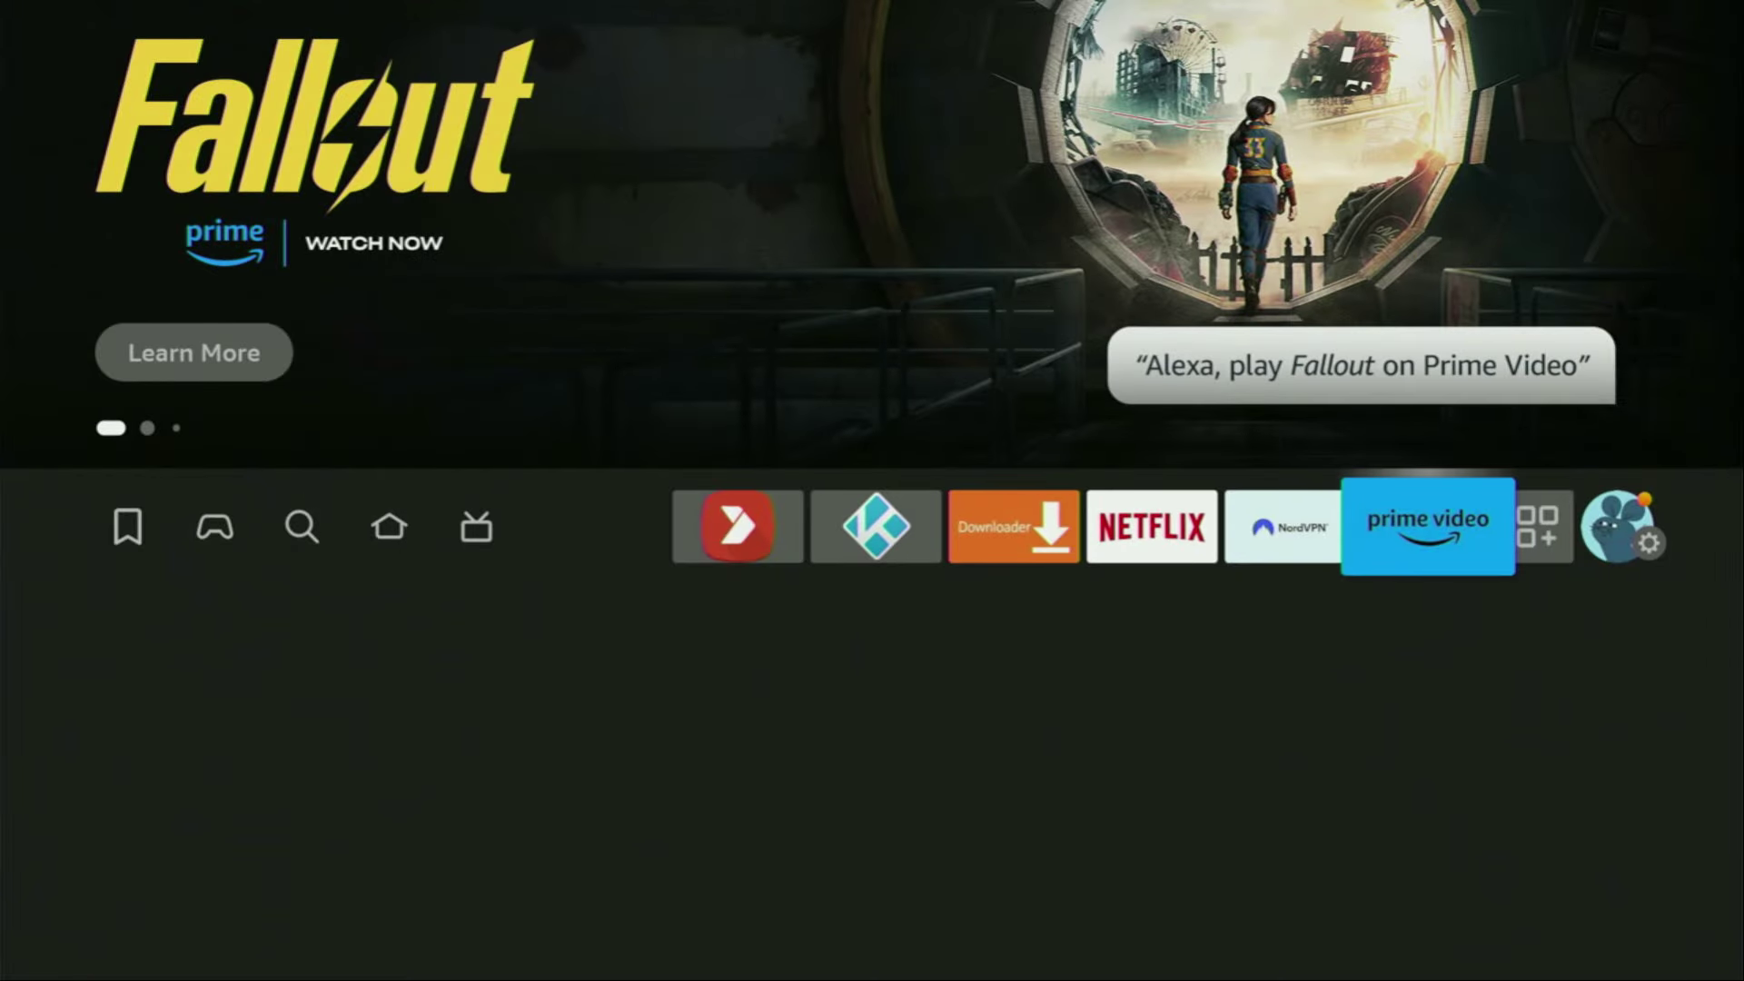
Open the My Fire TV settings menu
{"action": "key", "text": "Right"}
{"action": "key", "text": "Right"}
{"action": "key", "text": "Down"}
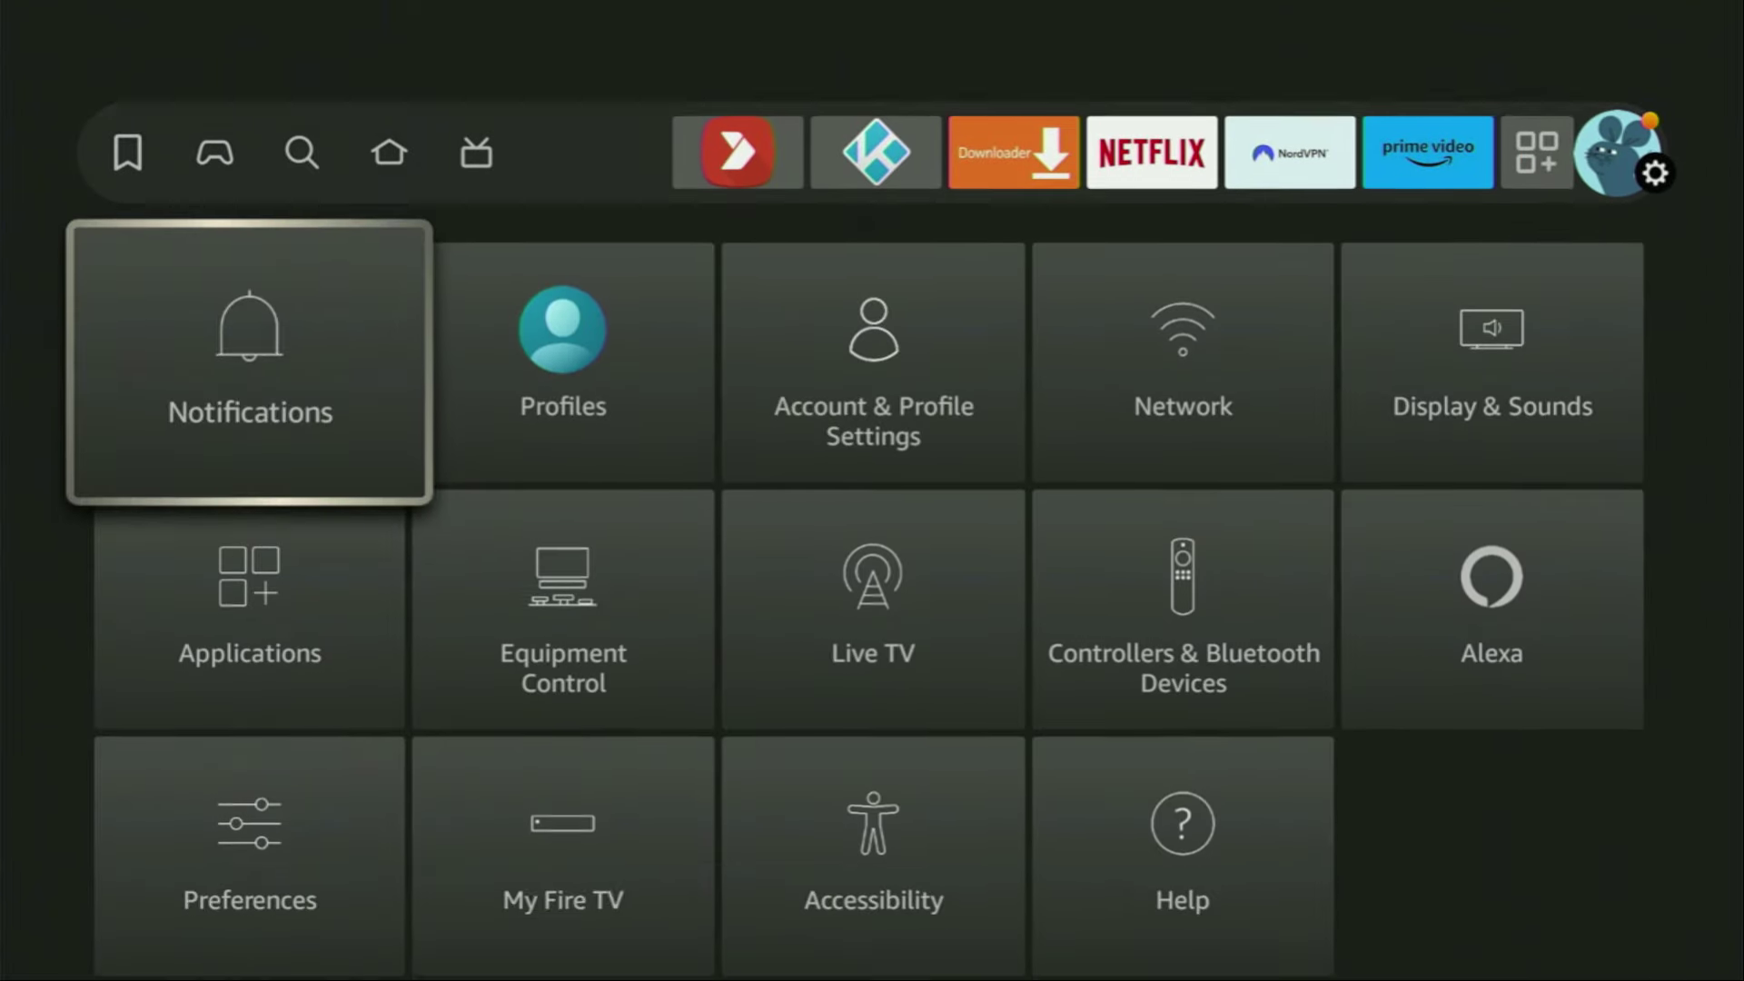
{"action": "key", "text": "Right"}
{"action": "key", "text": "Down"}
{"action": "key", "text": "Down"}
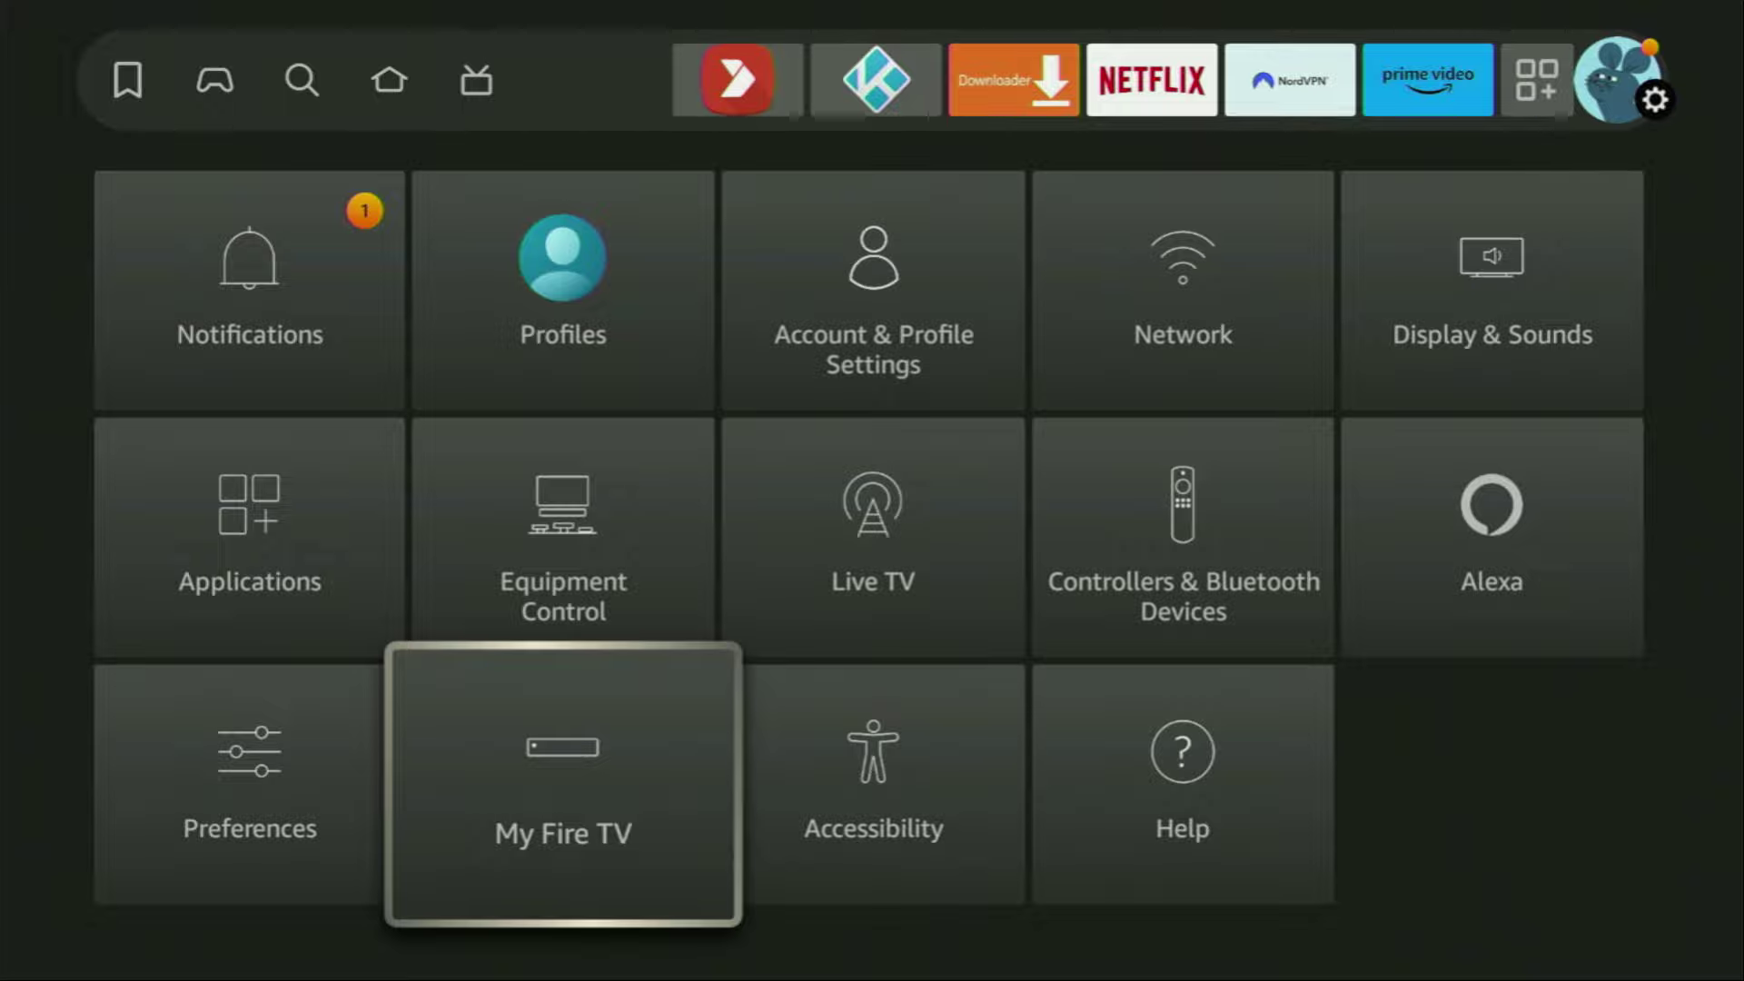
{"action": "key", "text": "Return"}
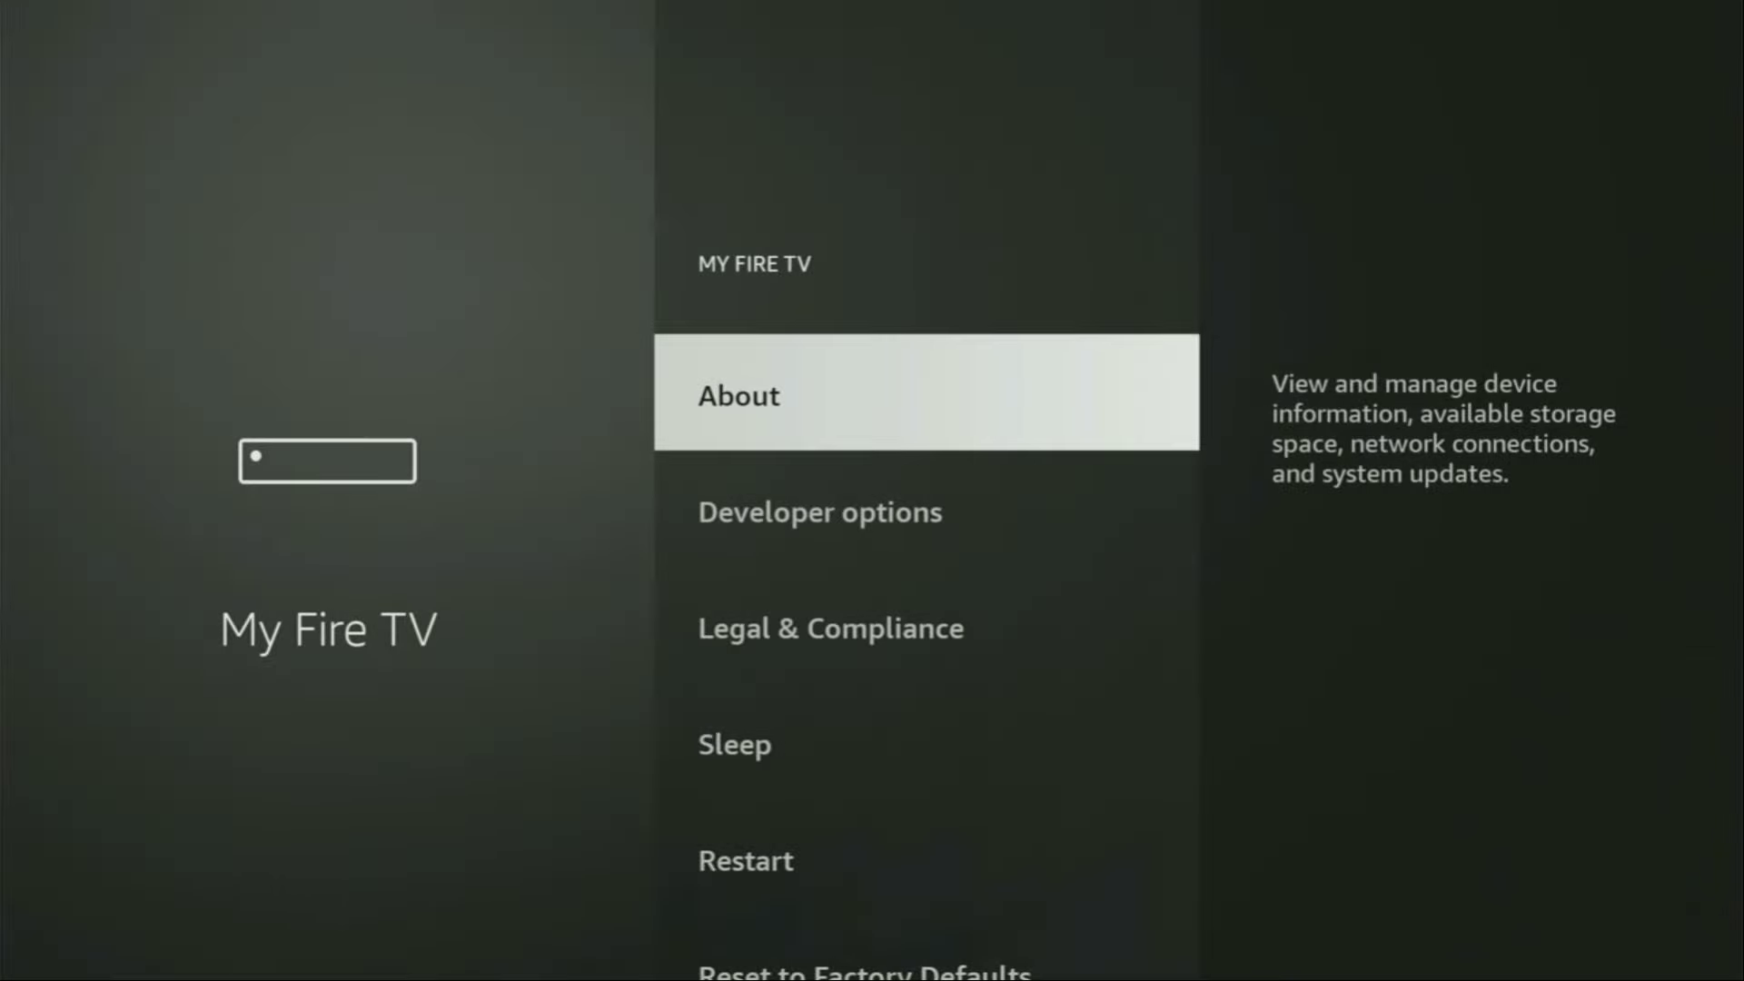
{"action": "key", "text": "Down"}
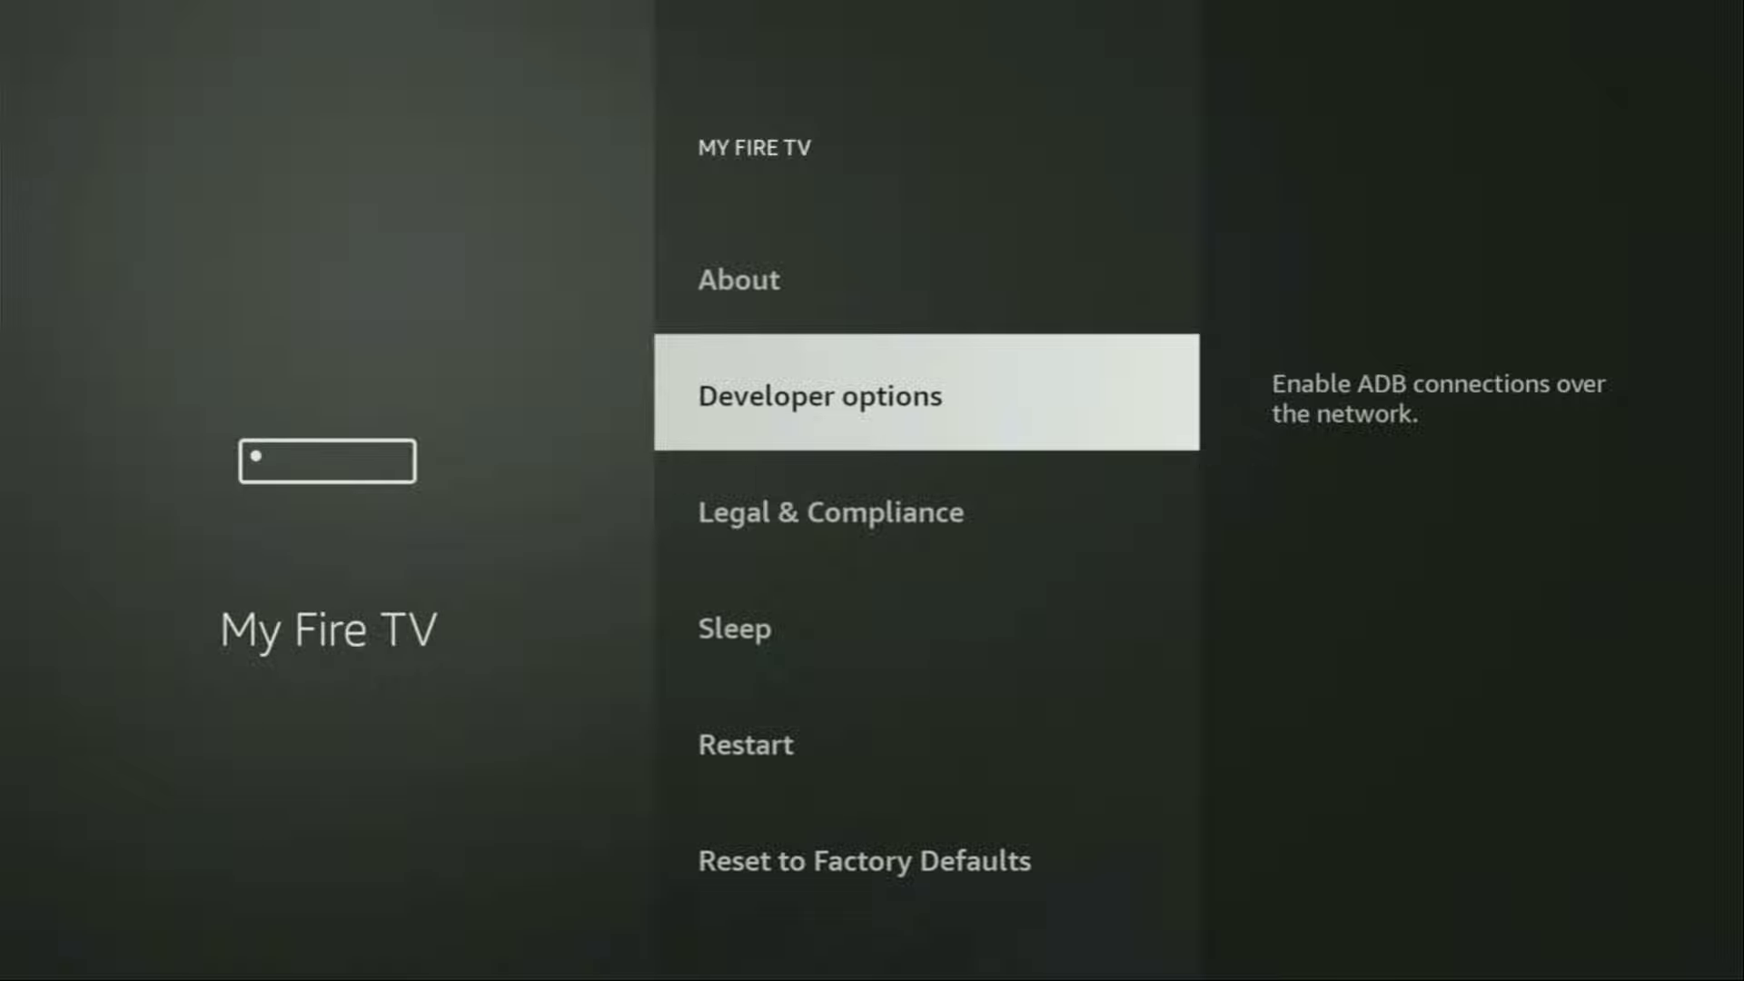
Select Fire TV Stick 4K Max in About to confirm developer mode is already unlocked
{"action": "key", "text": "Up"}
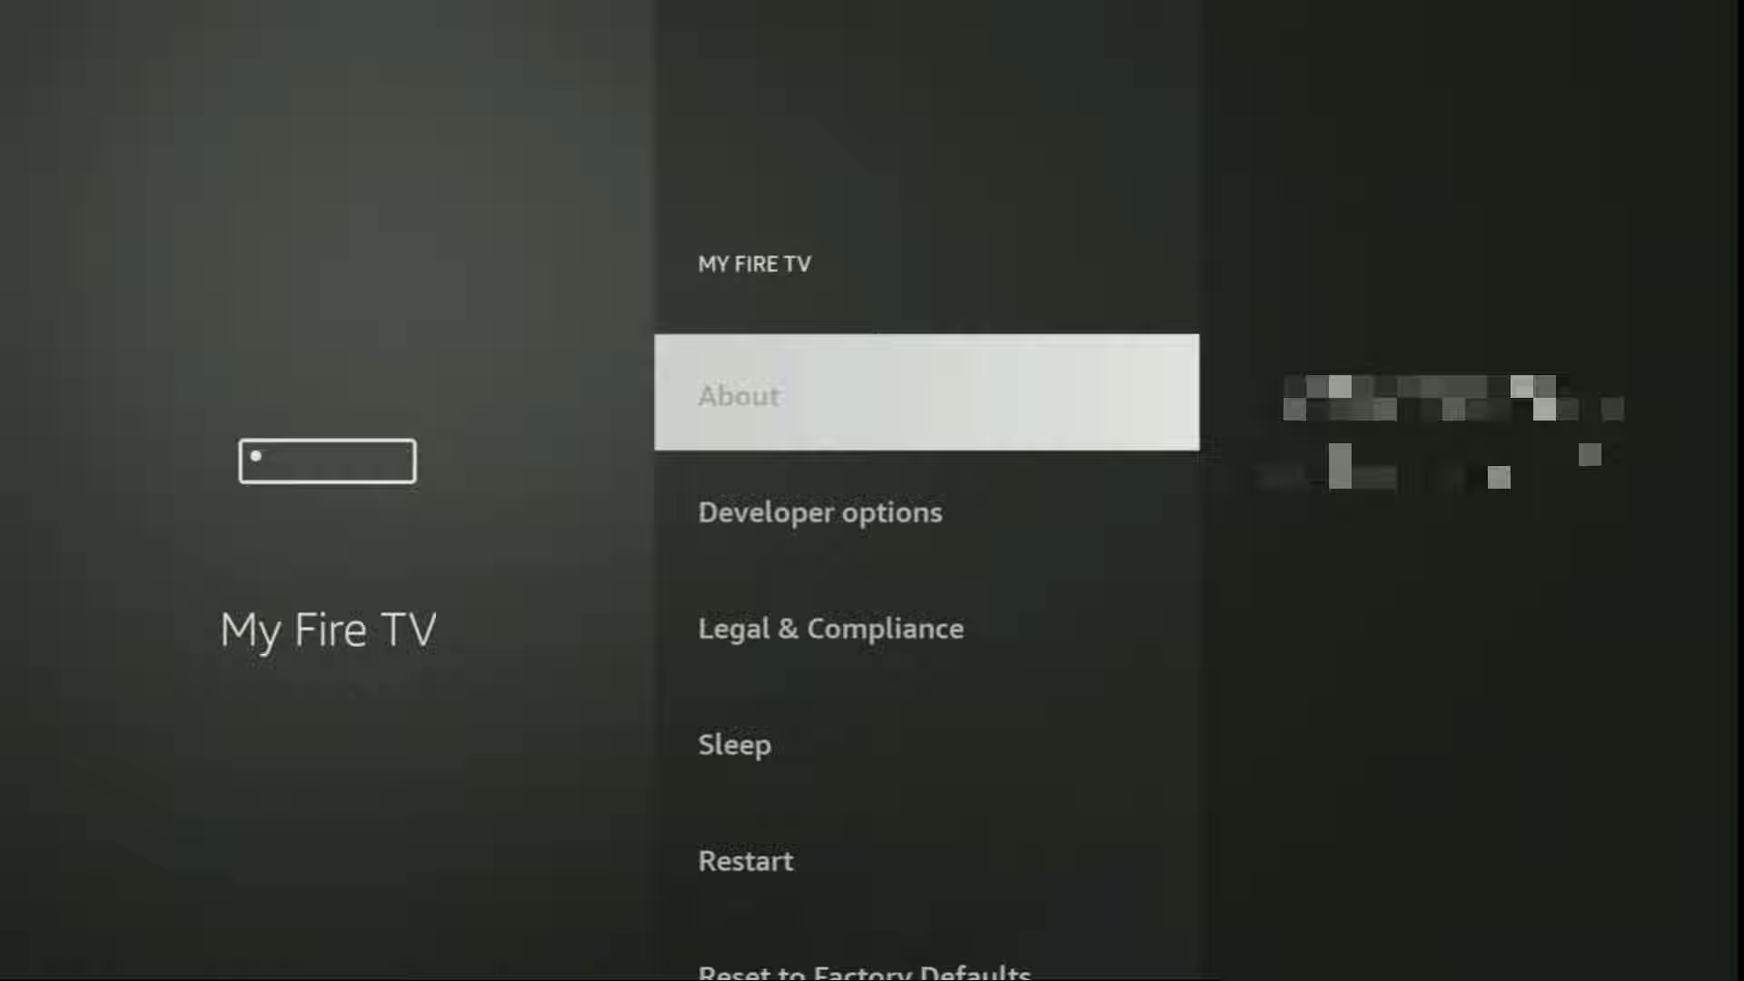
{"action": "key", "text": "Return"}
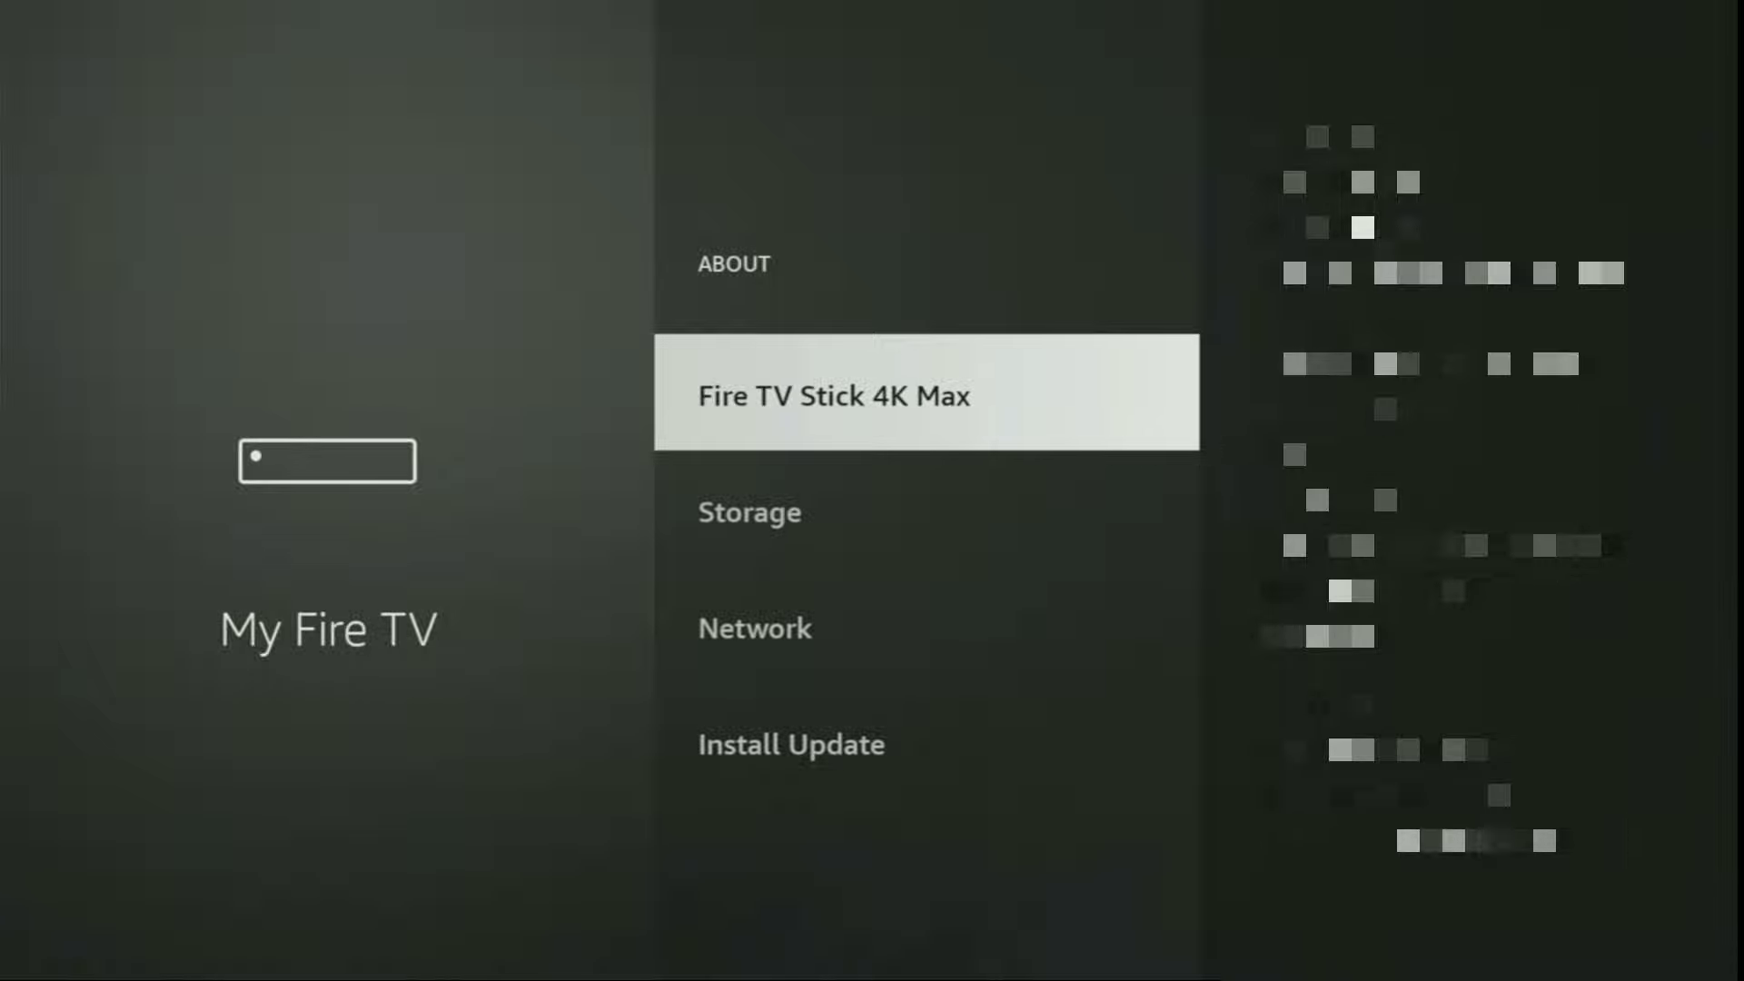
{"action": "key", "text": "Return"}
{"action": "key", "text": "Return"}
{"action": "key", "text": "Return"}
{"action": "key", "text": "Return"}
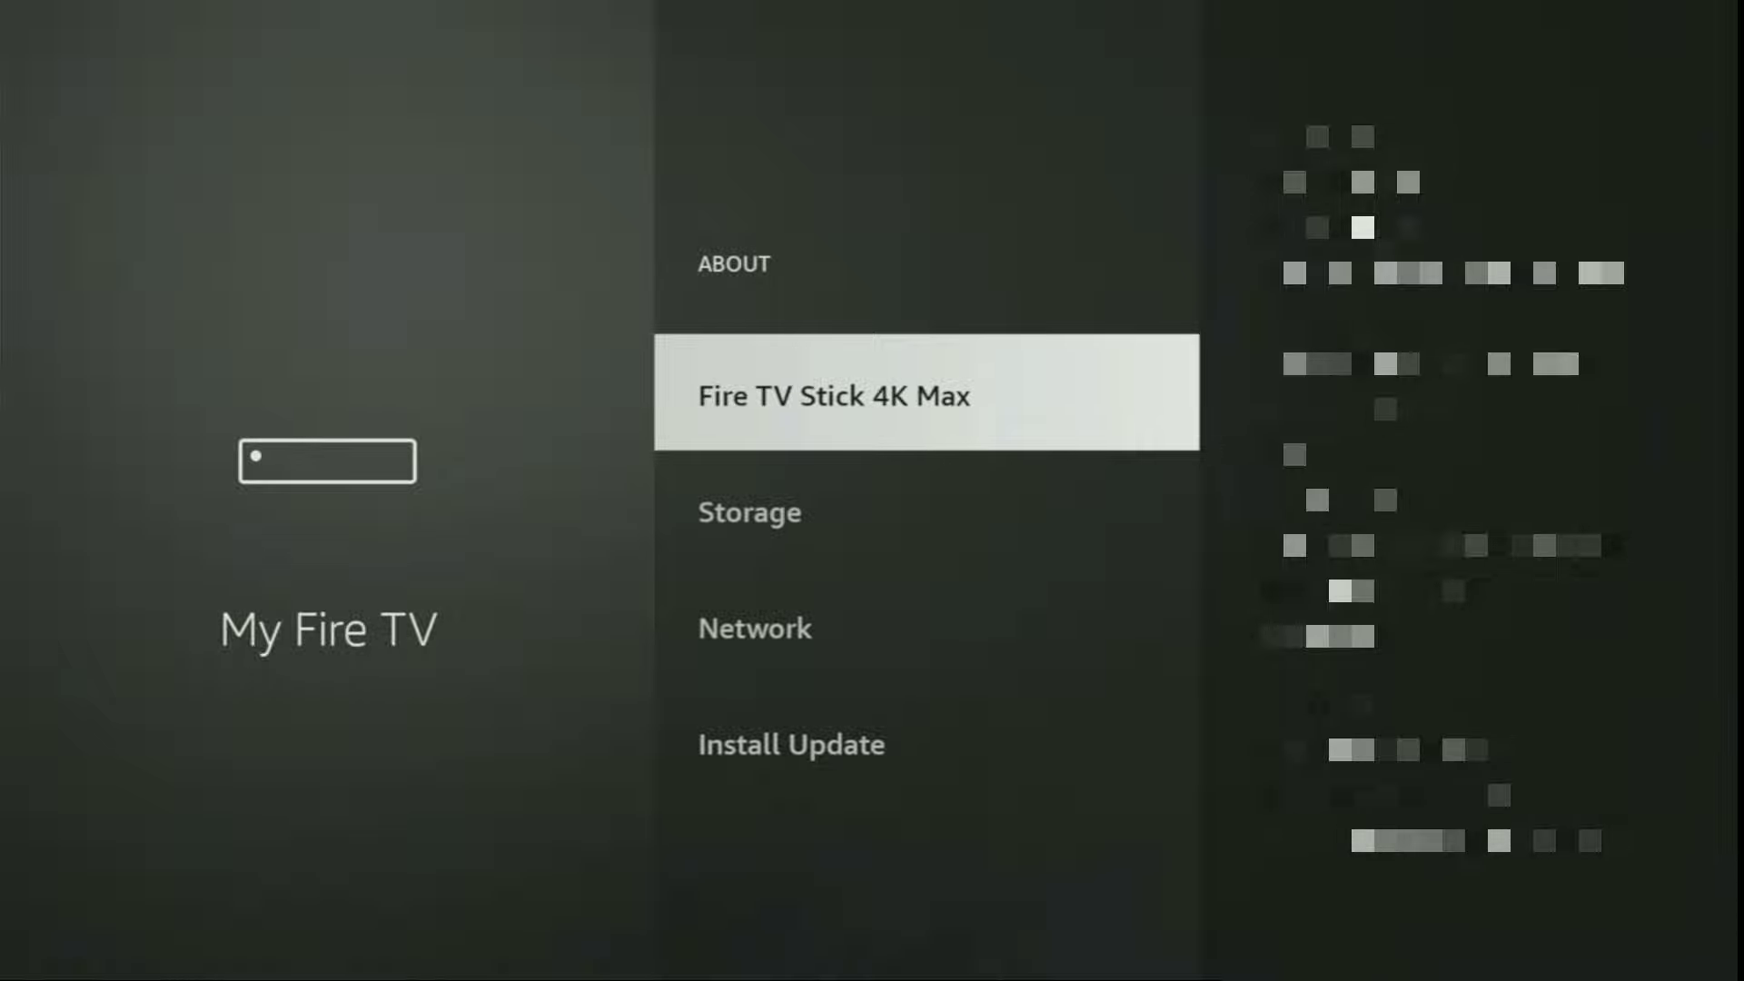
{"action": "key", "text": "Escape"}
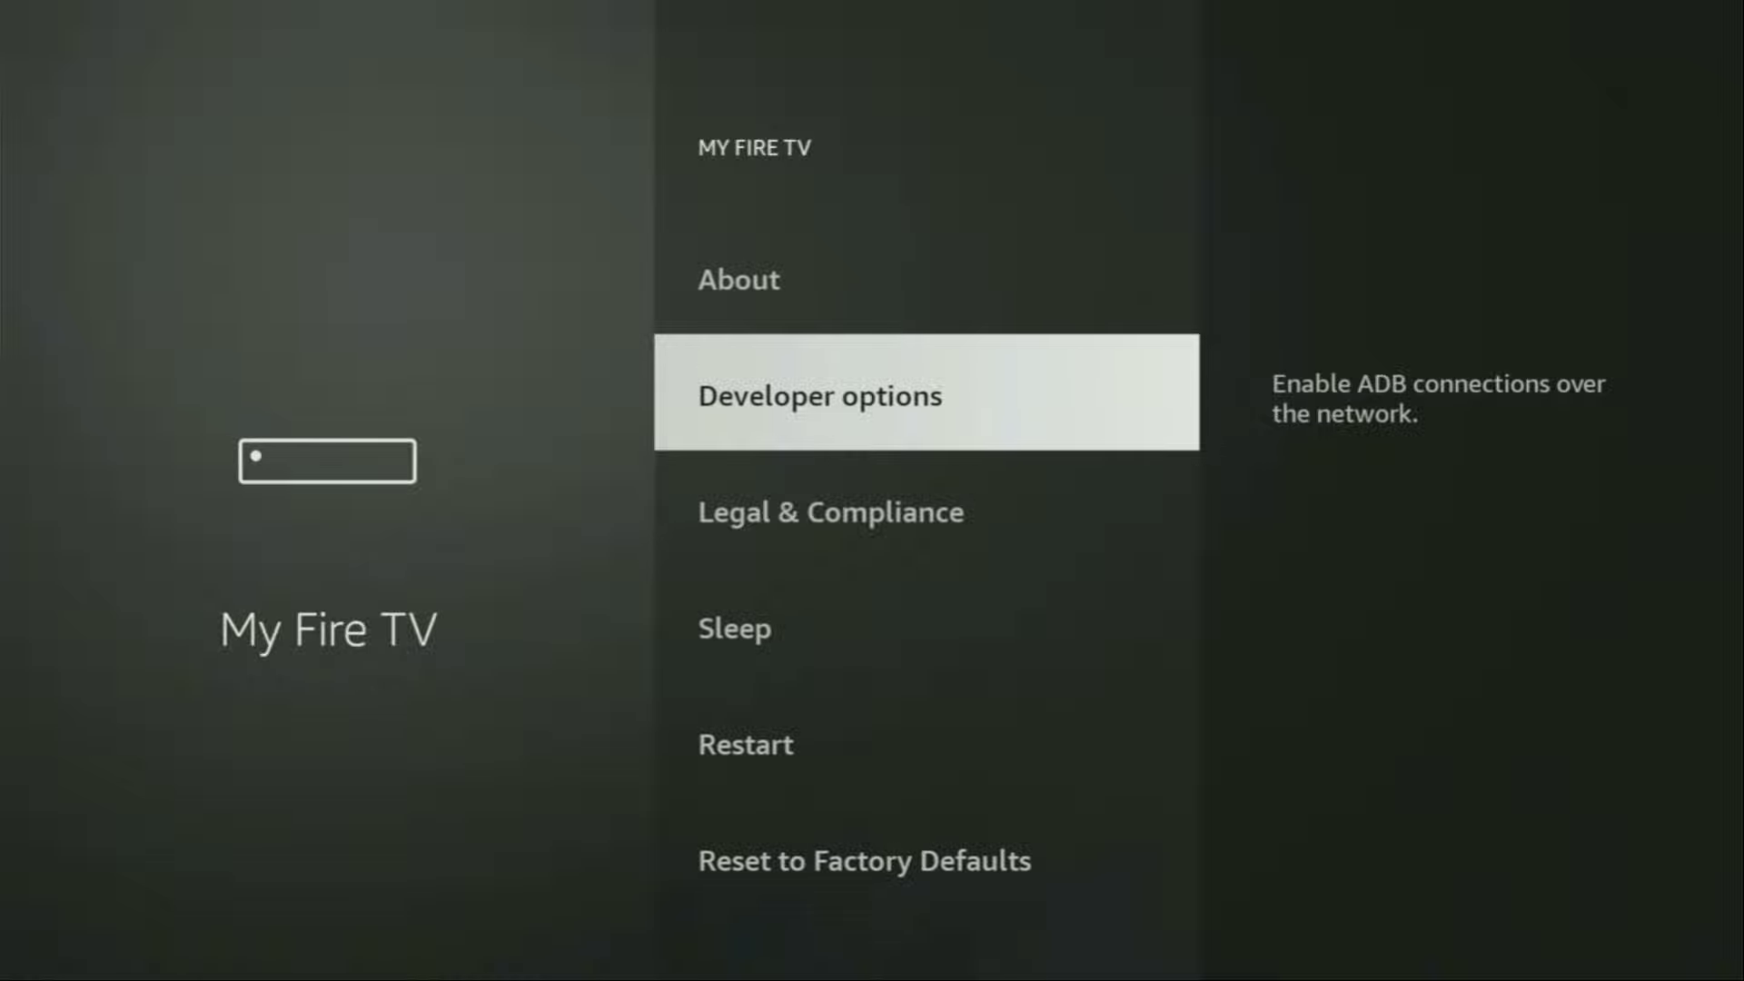
In Developer options, switch Install unknown apps to ON for Downloader
{"action": "key", "text": "Return"}
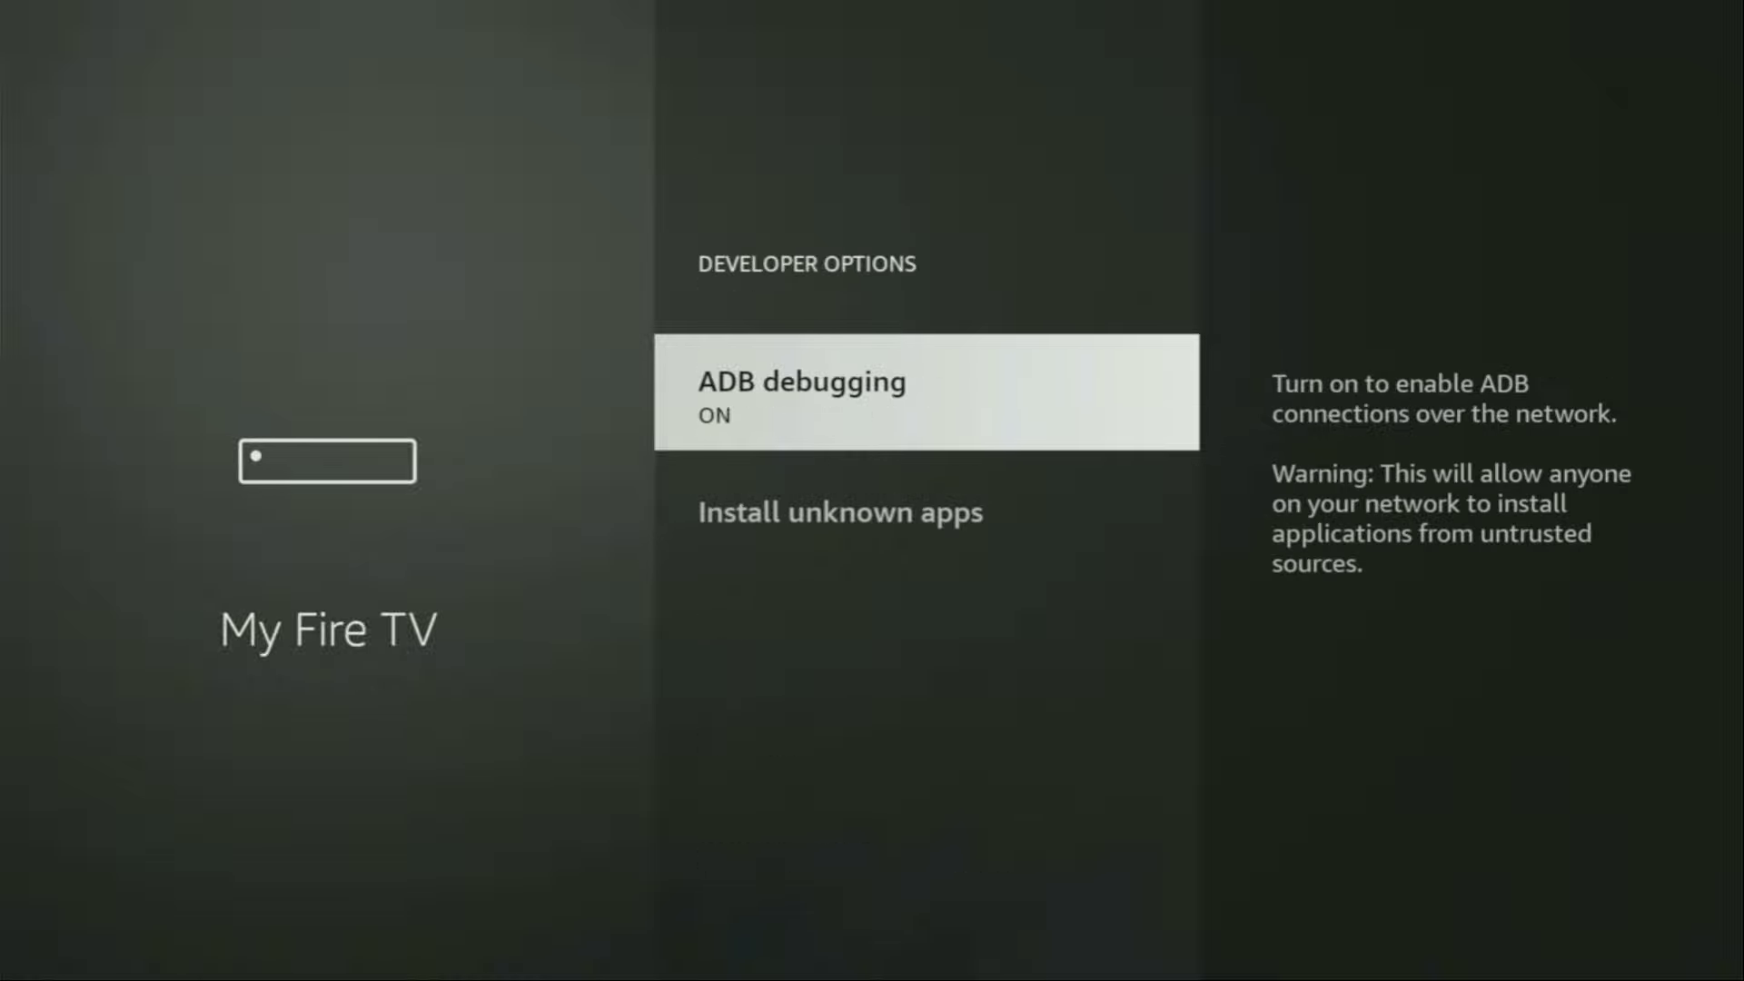
{"action": "key", "text": "Down"}
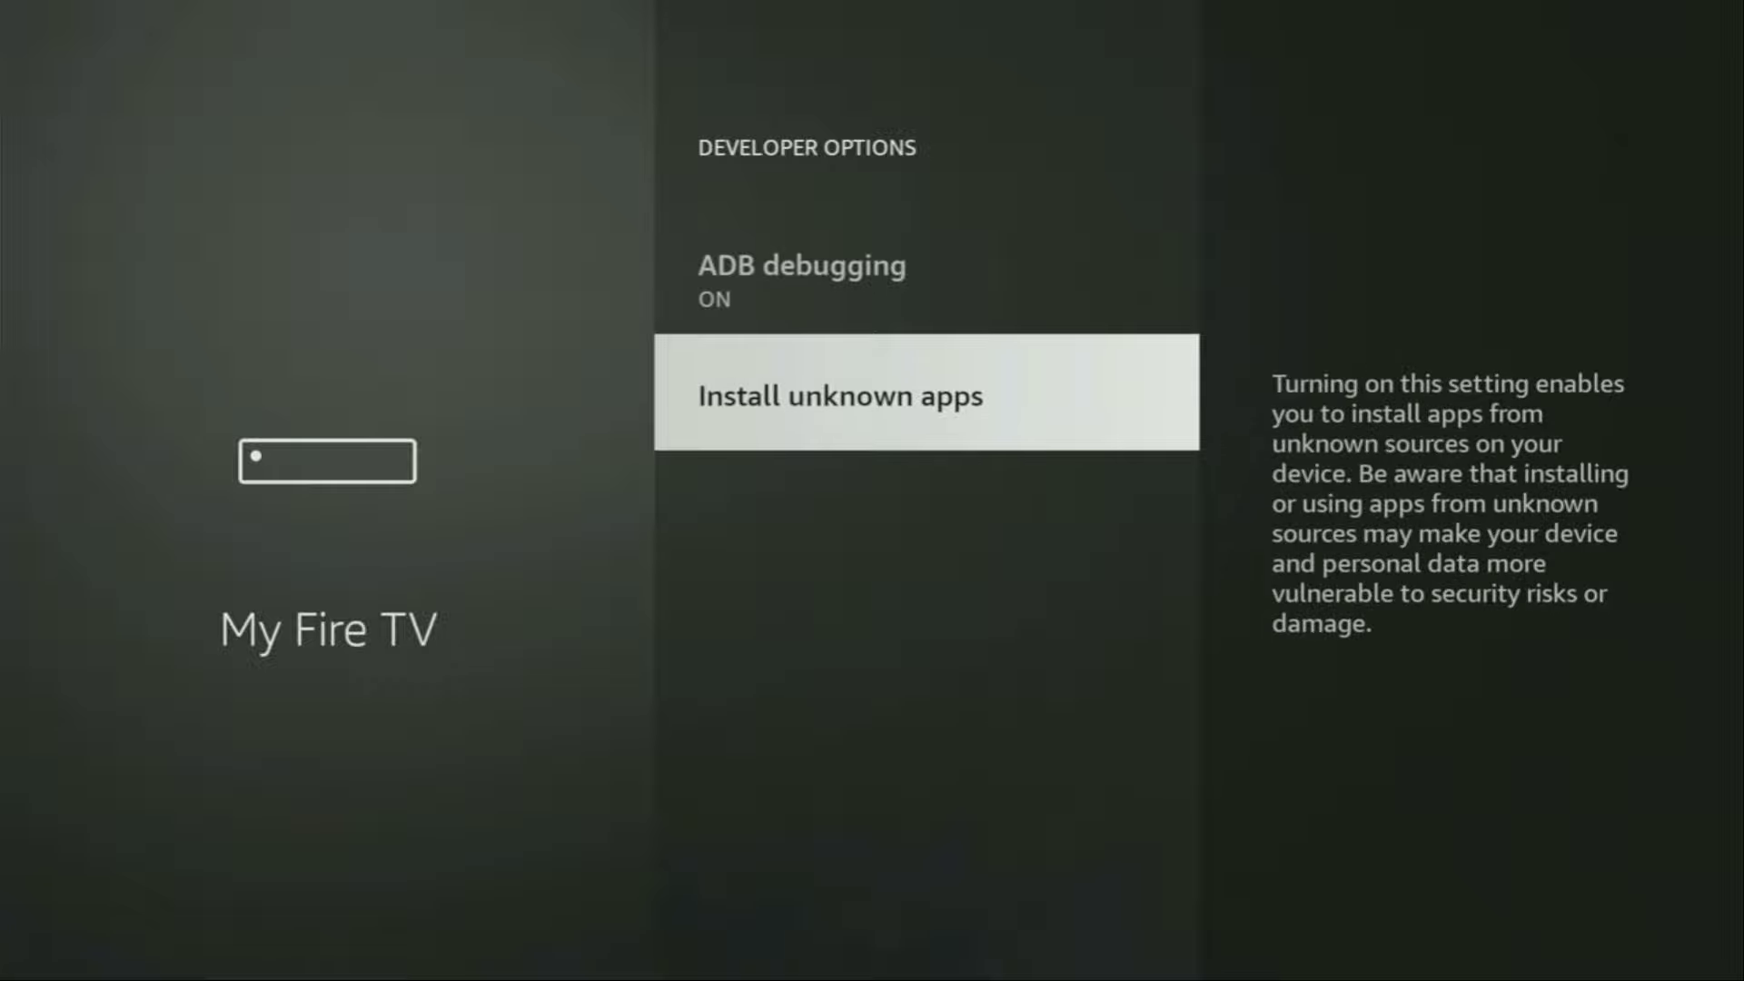
{"action": "key", "text": "Return"}
{"action": "key", "text": "Down"}
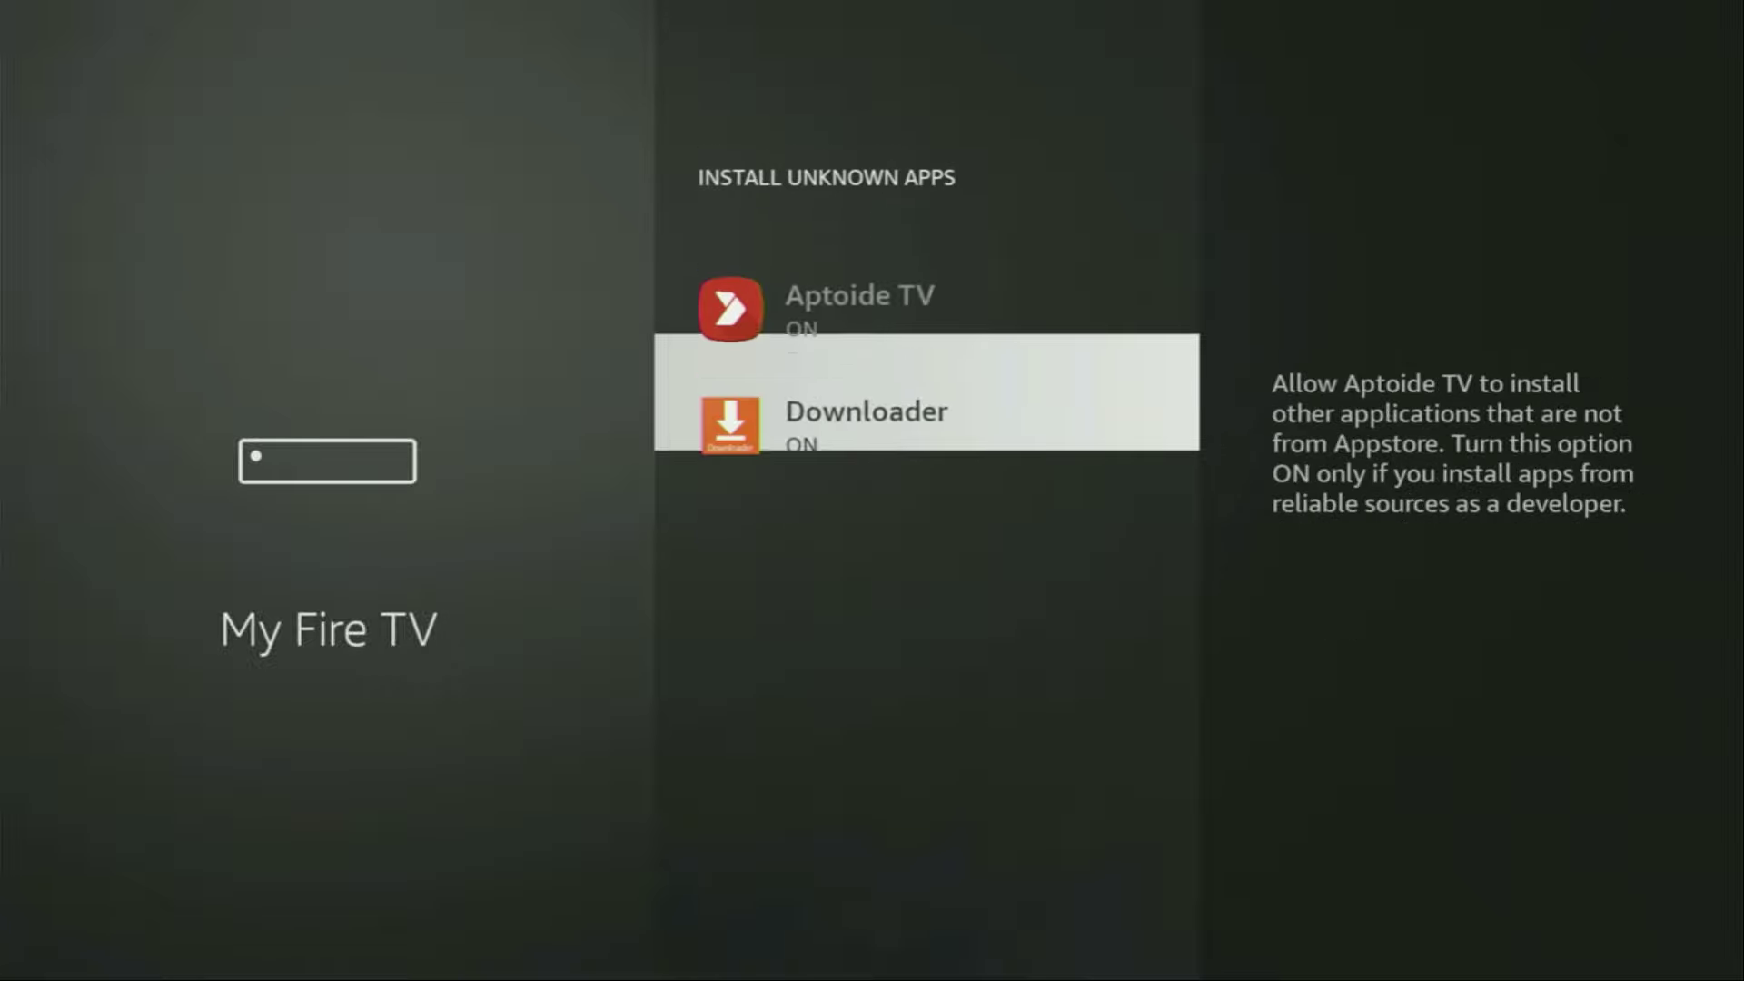
{"action": "key", "text": "Return"}
{"action": "key", "text": "Return"}
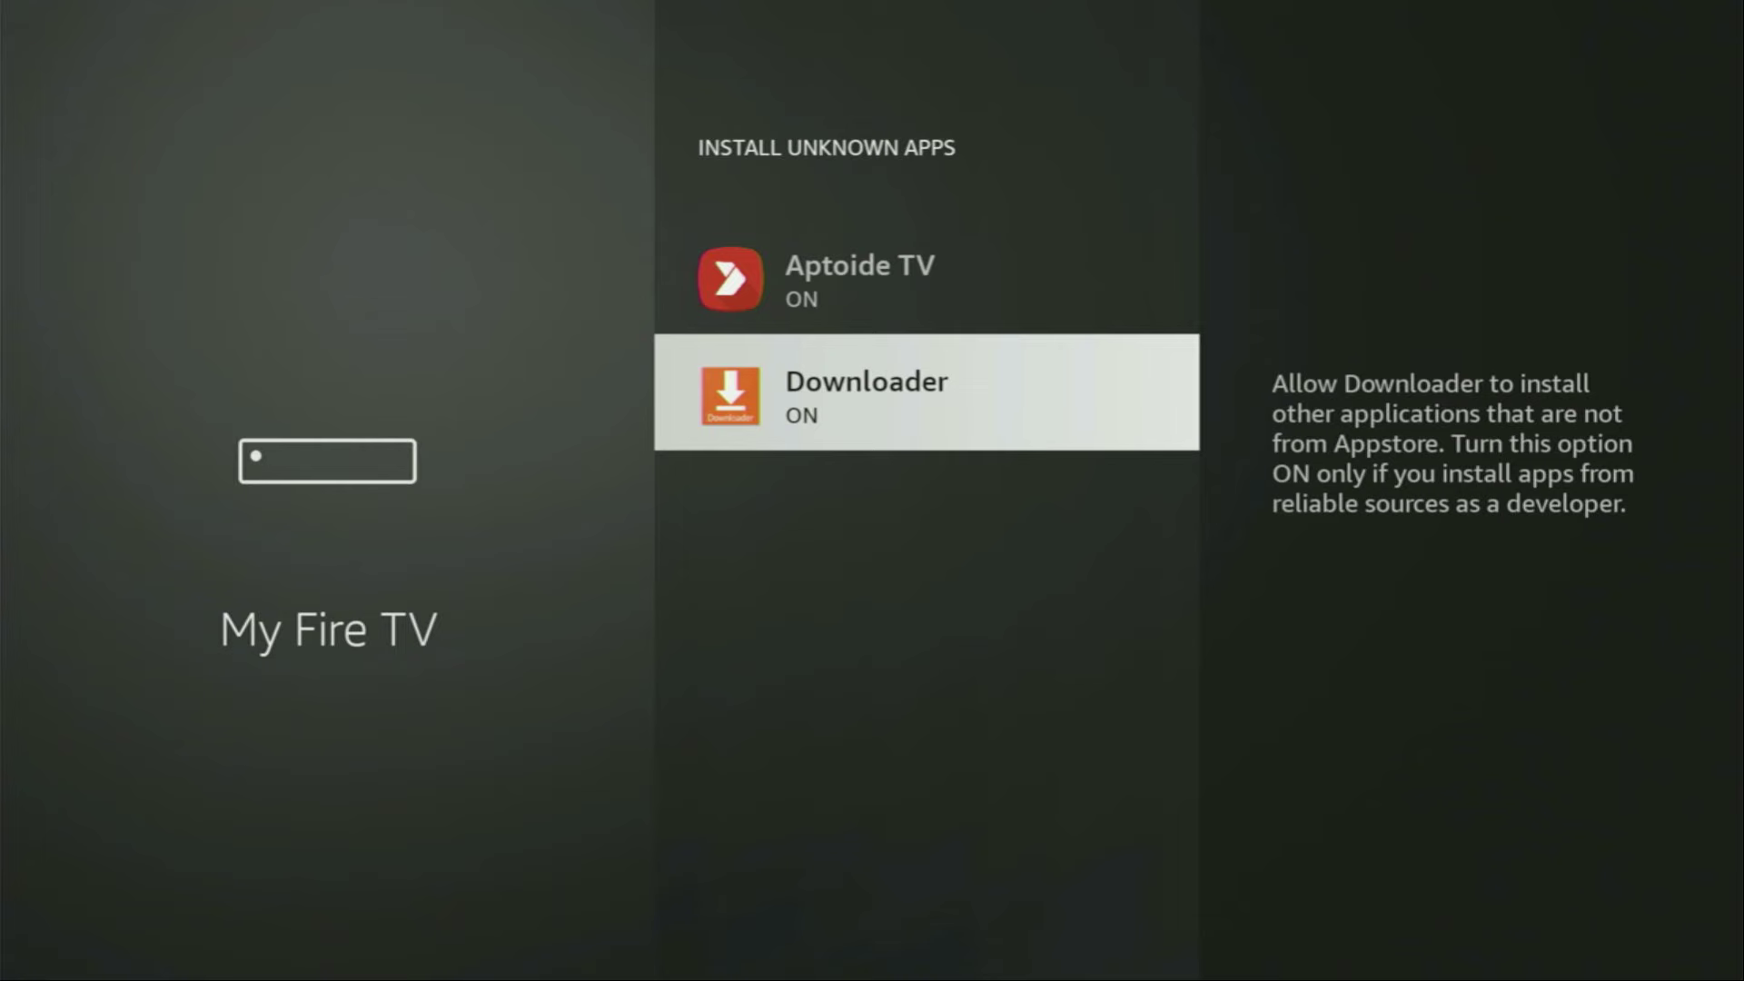
From Home, open Your Apps & Channels and launch the NordVPN app
{"action": "key", "text": "Home"}
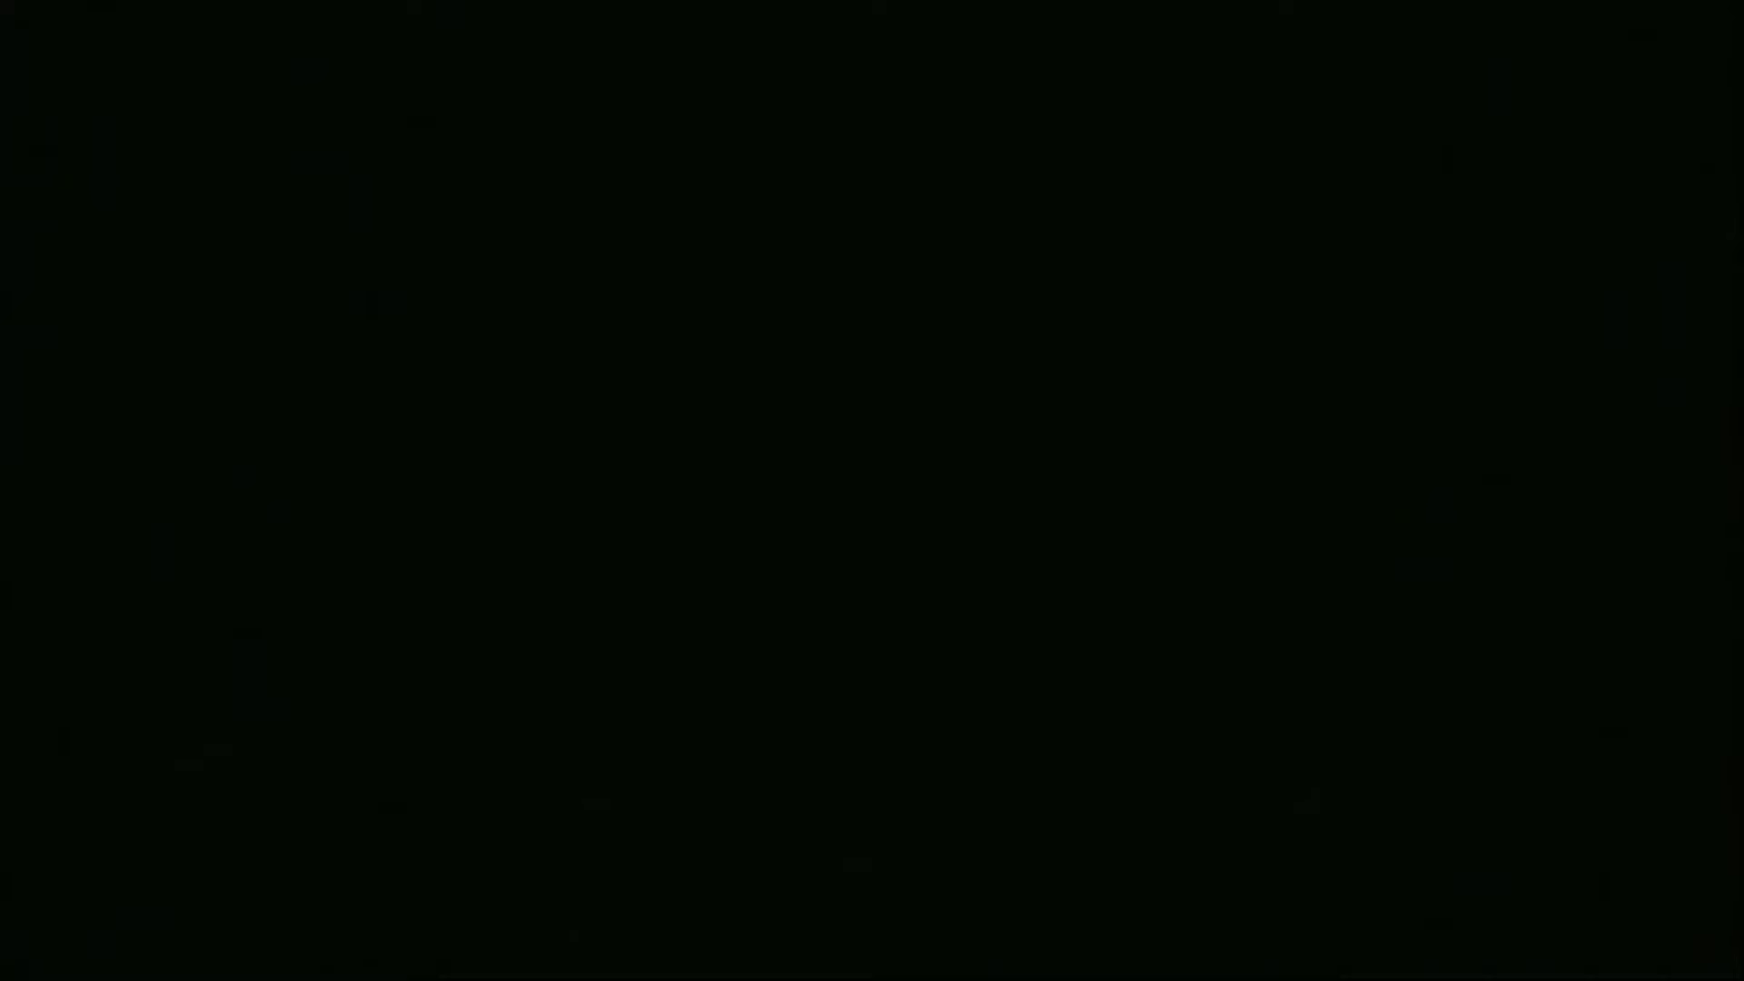
{"action": "key", "text": "Right"}
{"action": "key", "text": "Right"}
{"action": "key", "text": "Right"}
{"action": "key", "text": "Right"}
{"action": "key", "text": "Right"}
{"action": "key", "text": "Right"}
{"action": "key", "text": "Right"}
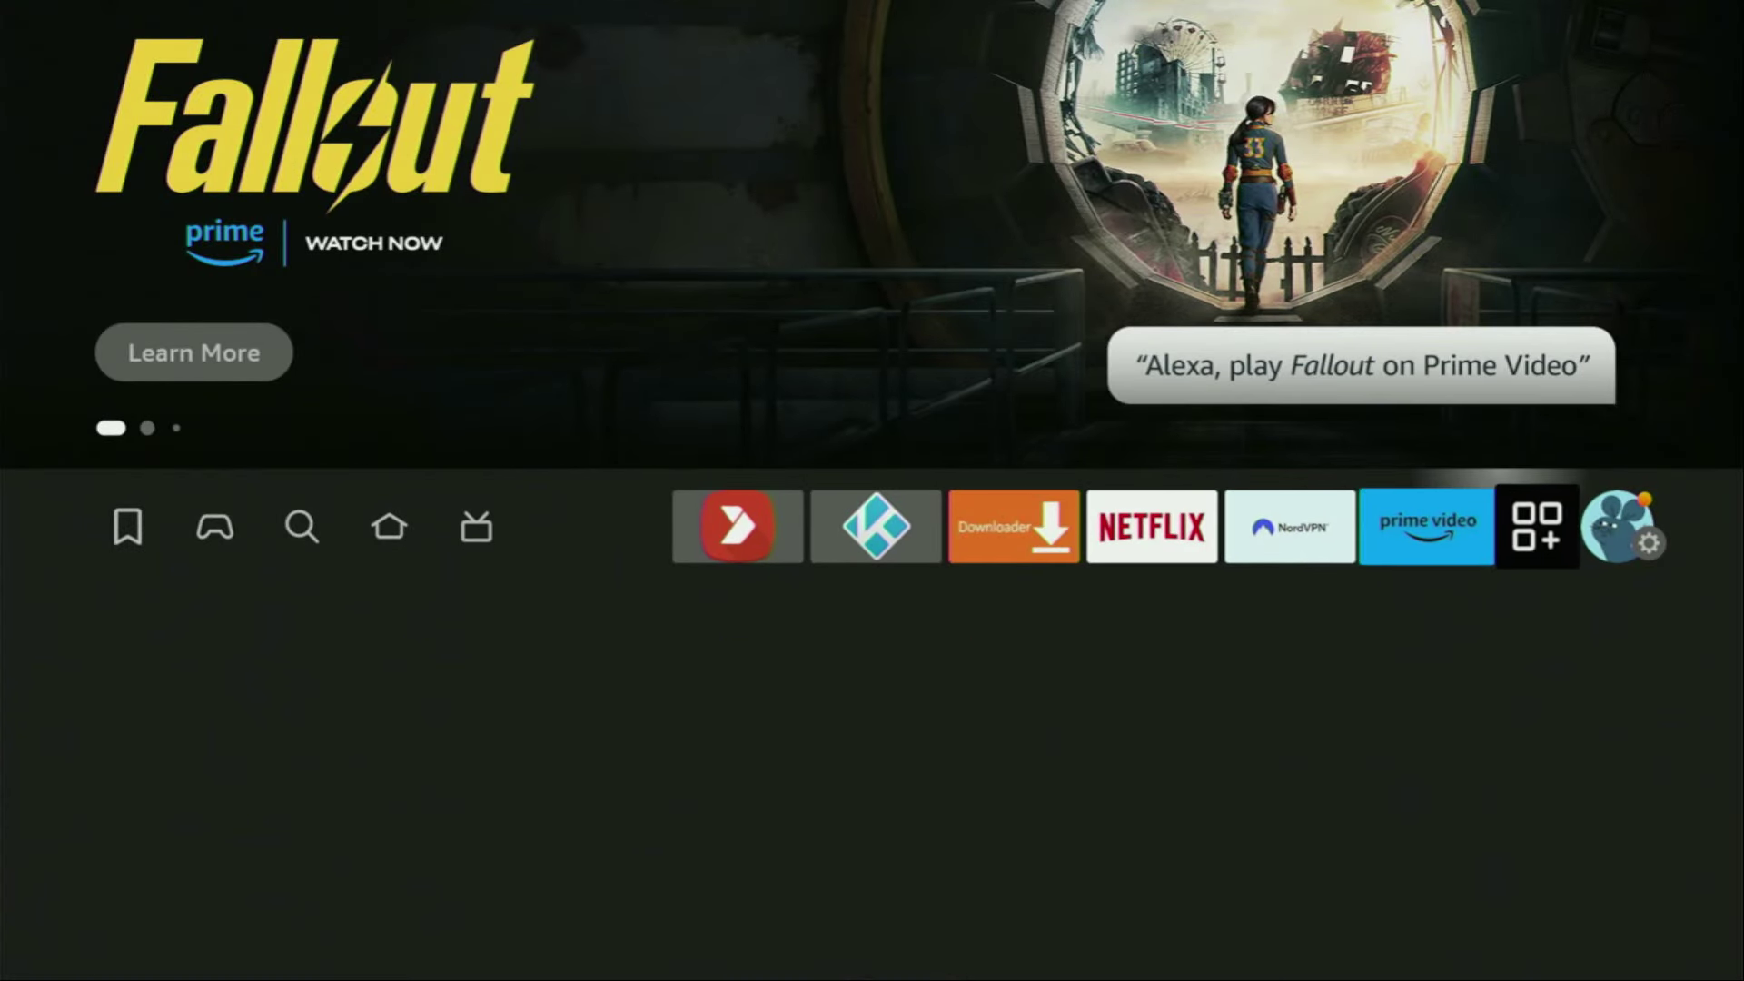
{"action": "key", "text": "Right"}
{"action": "key", "text": "Return"}
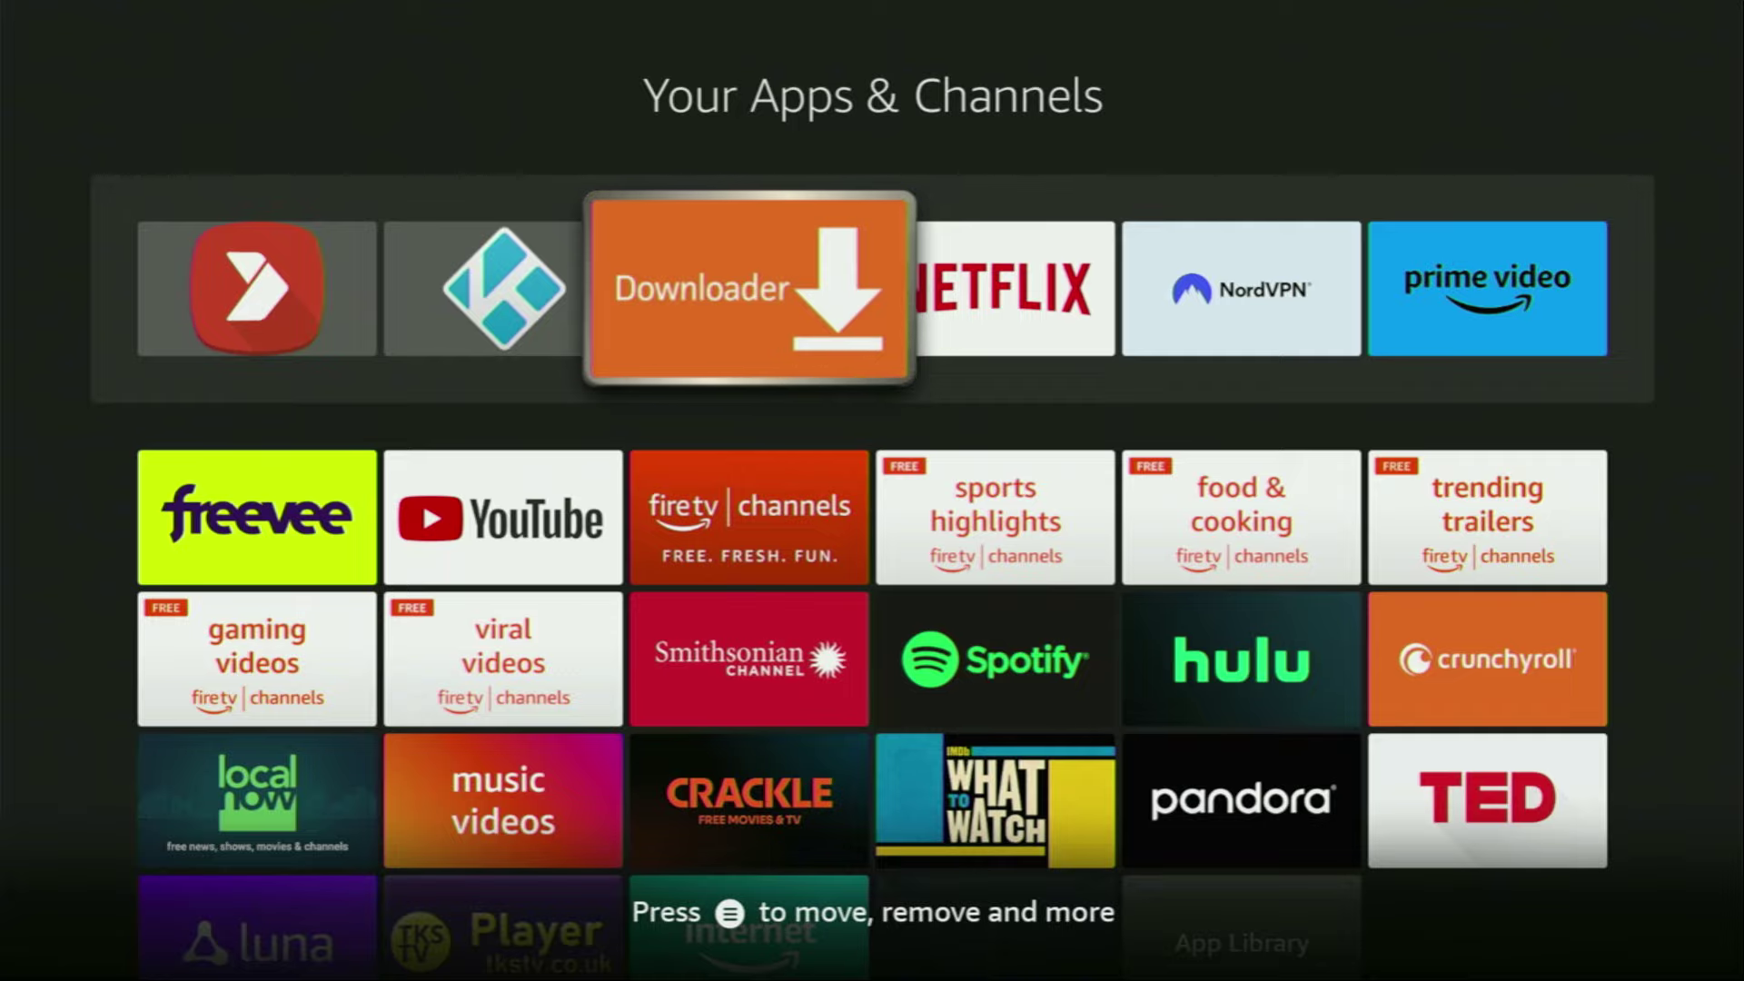
{"action": "key", "text": "Right"}
{"action": "key", "text": "Right"}
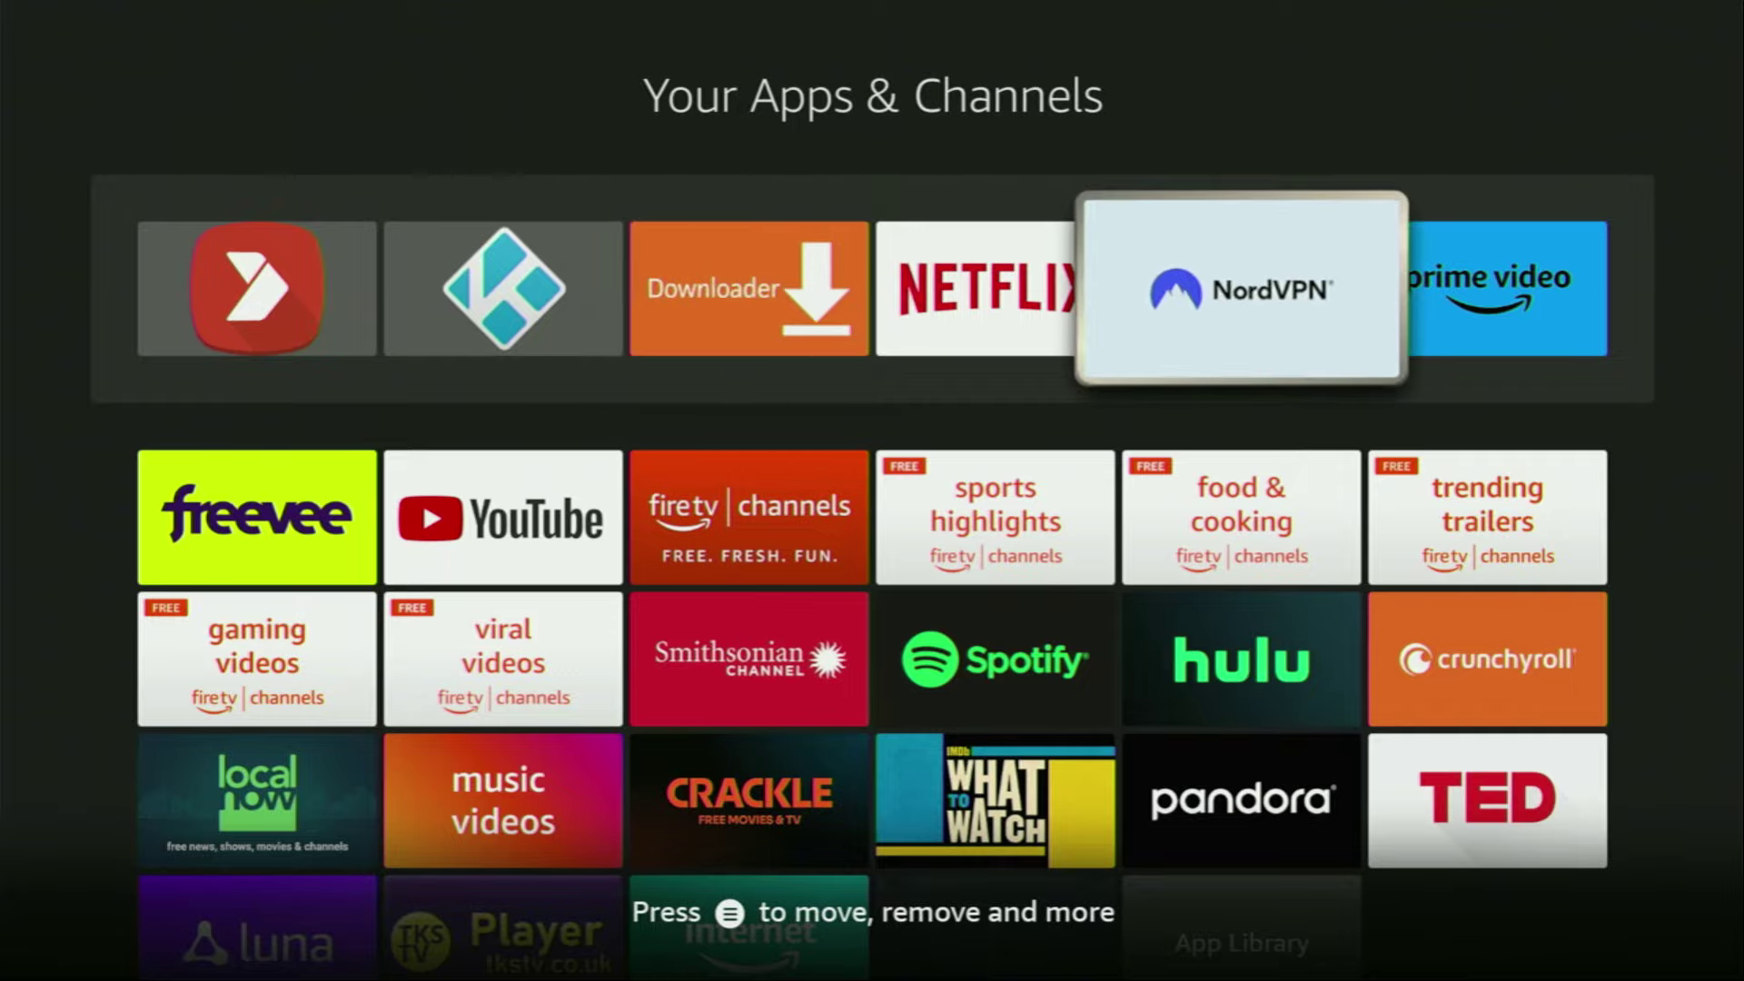
{"action": "key", "text": "Return"}
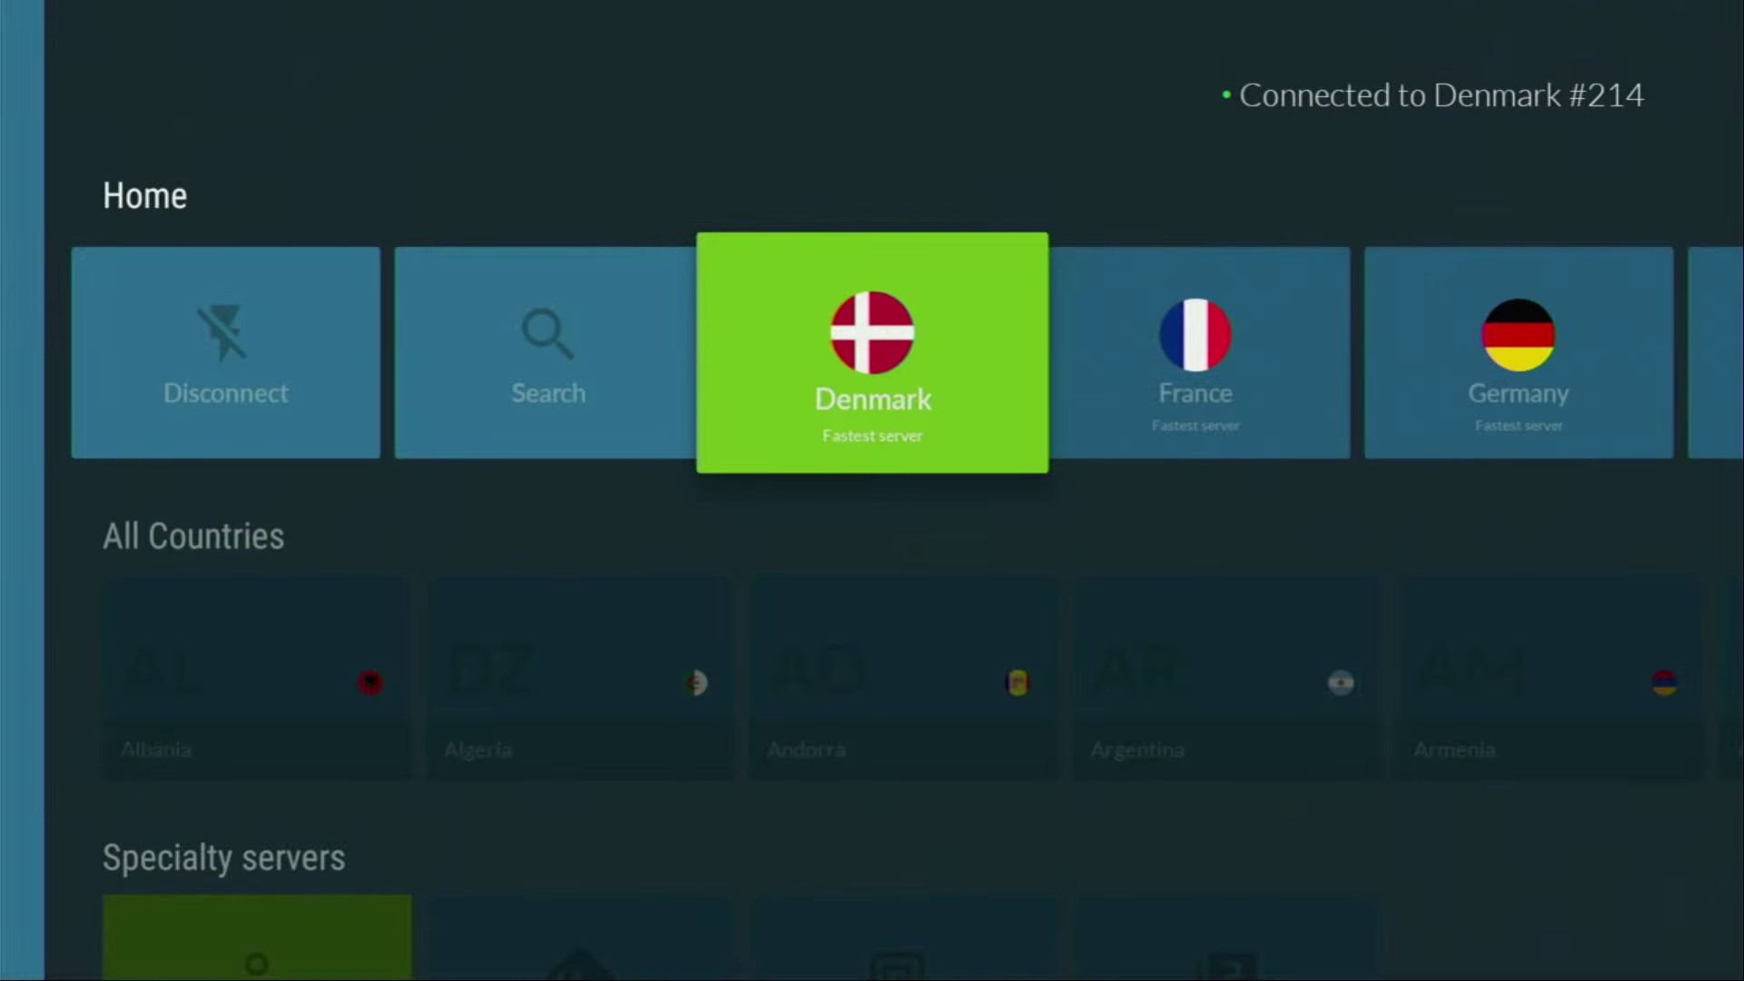
{"action": "key", "text": "Right"}
{"action": "key", "text": "Right"}
{"action": "key", "text": "Right"}
{"action": "key", "text": "Right"}
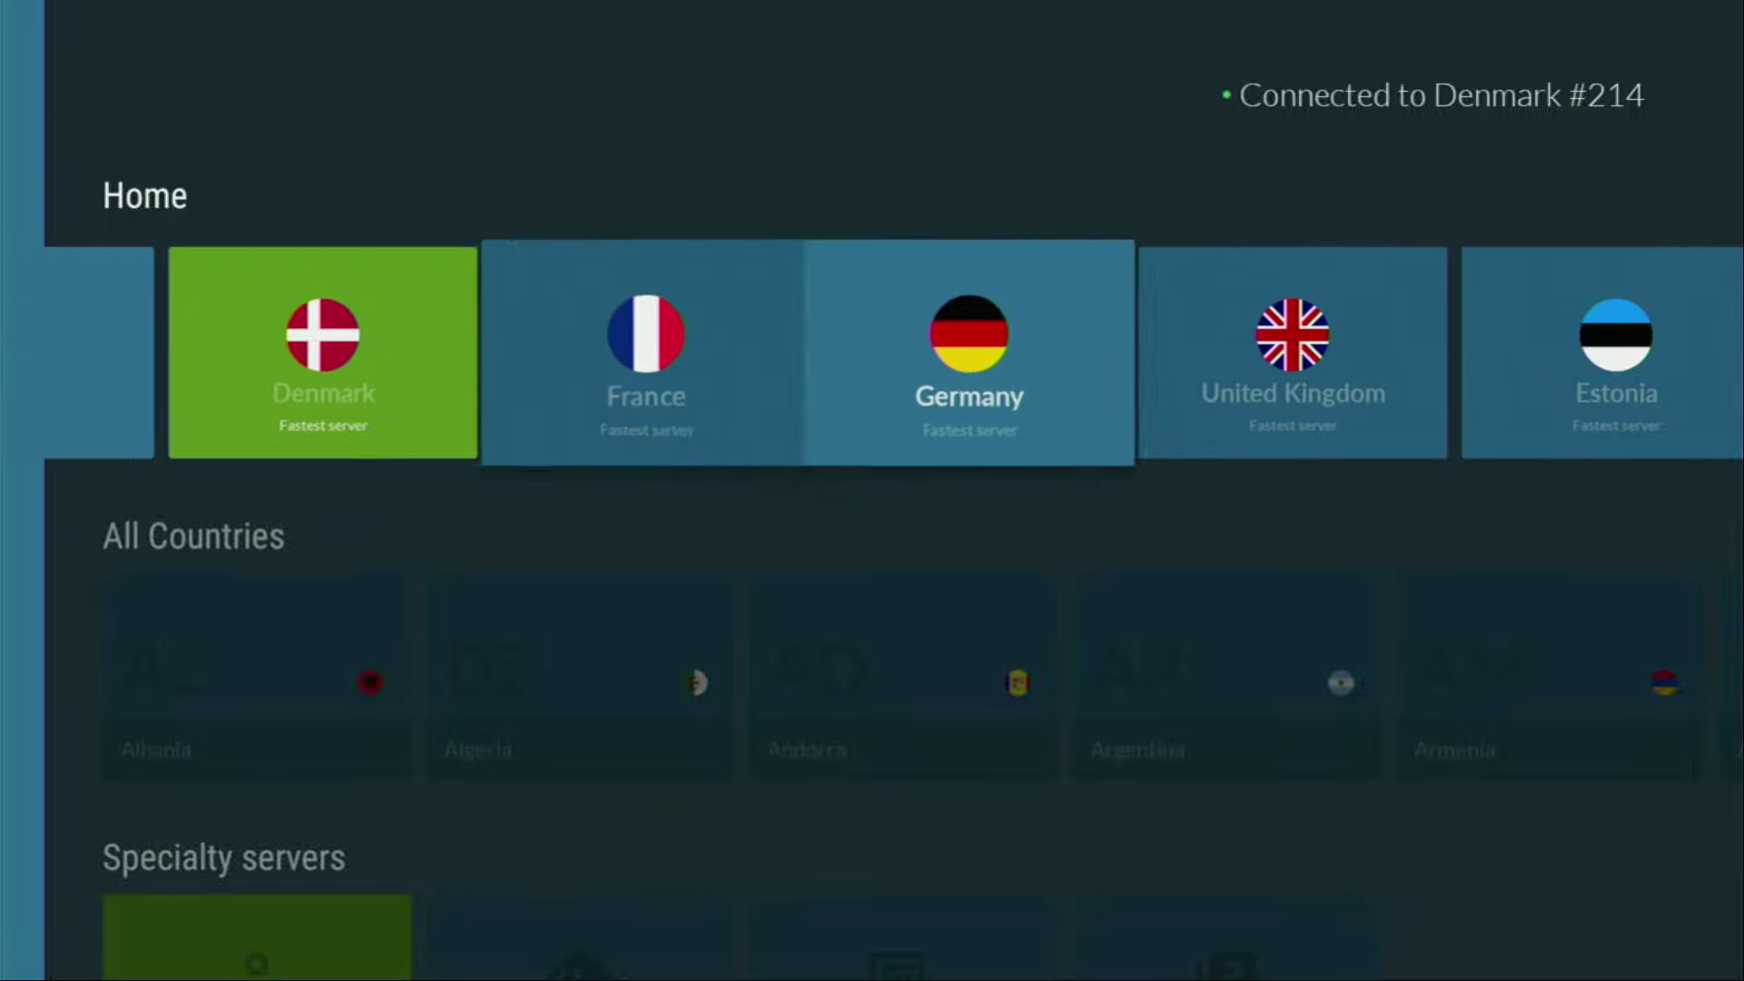
{"action": "key", "text": "Down"}
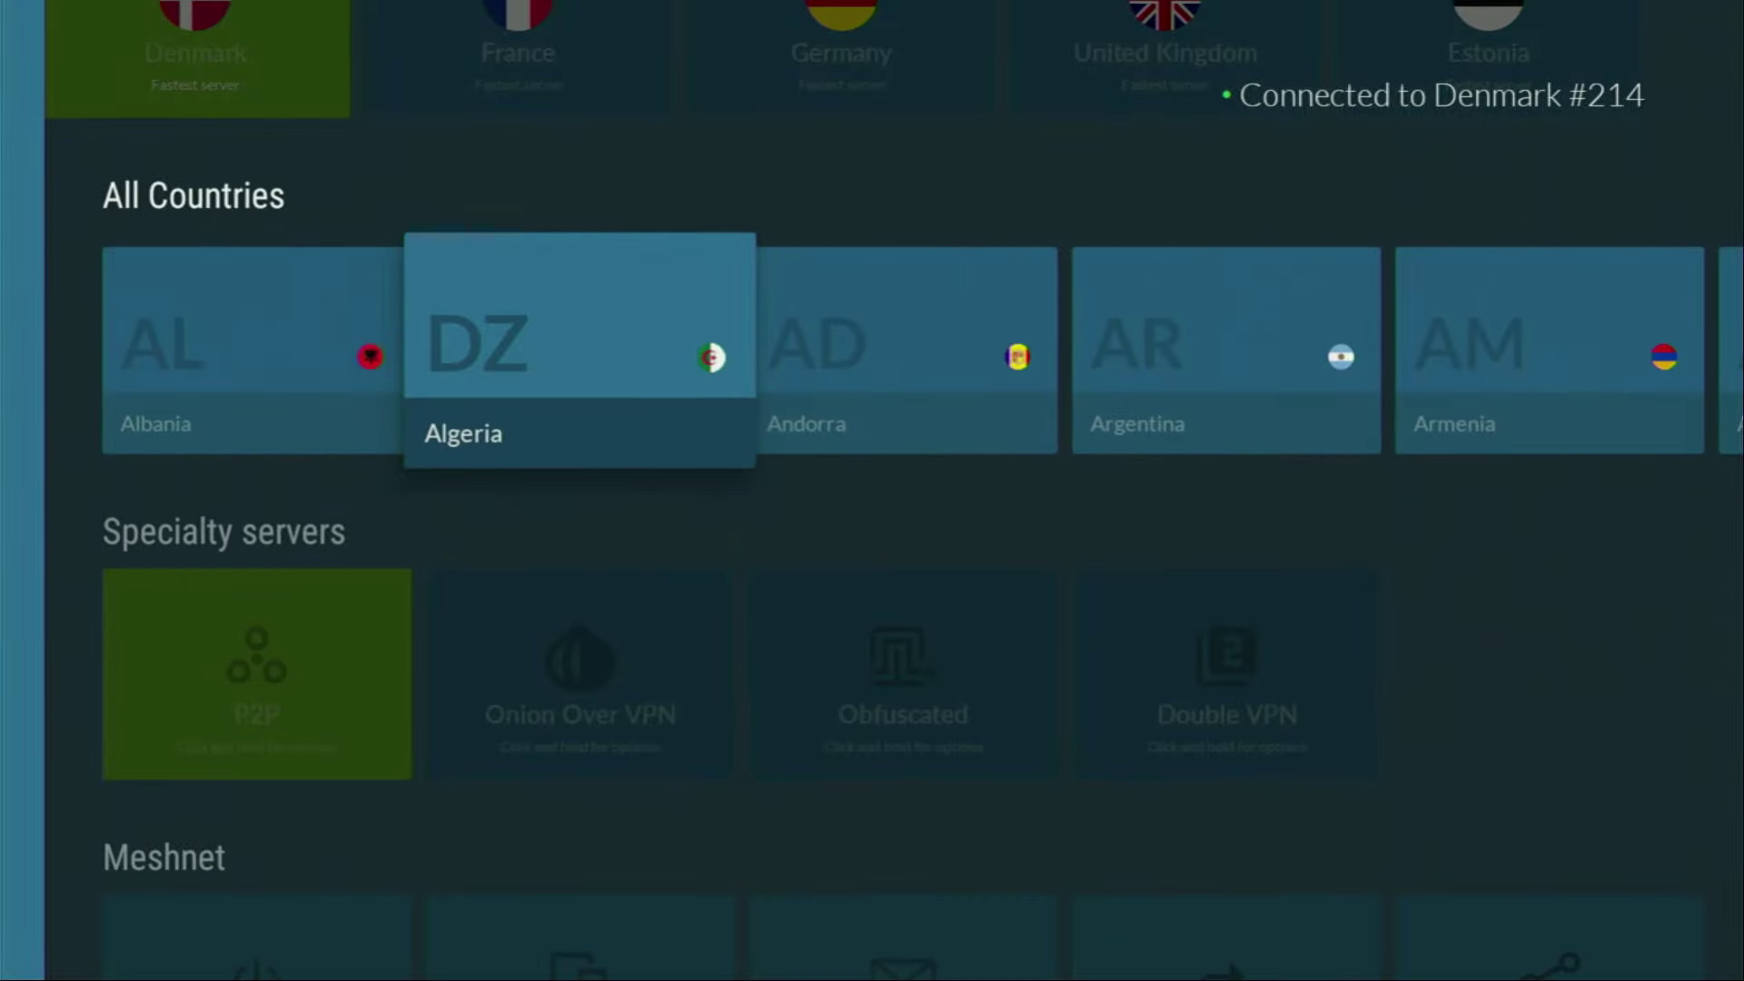
{"action": "key", "text": "Right"}
{"action": "key", "text": "Right"}
{"action": "key", "text": "Right"}
{"action": "key", "text": "Right"}
{"action": "key", "text": "Right"}
{"action": "key", "text": "Right"}
{"action": "key", "text": "Right"}
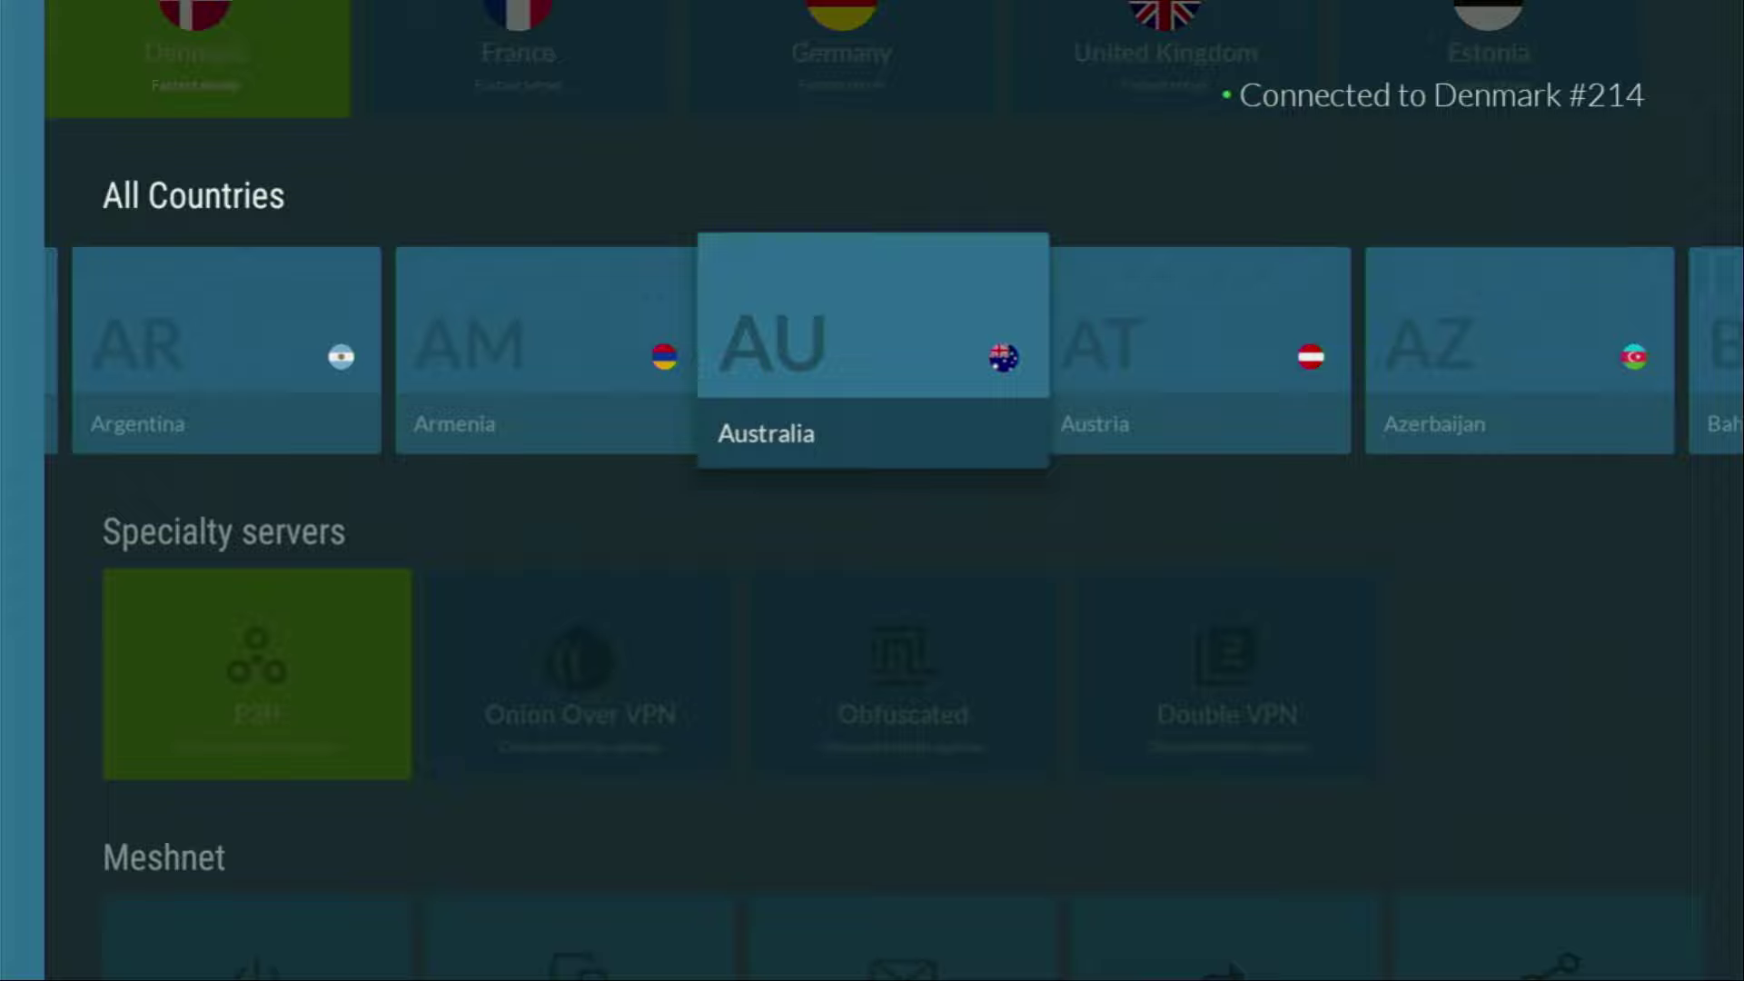
{"action": "key", "text": "Right"}
{"action": "key", "text": "Right"}
{"action": "key", "text": "Right"}
{"action": "key", "text": "Right"}
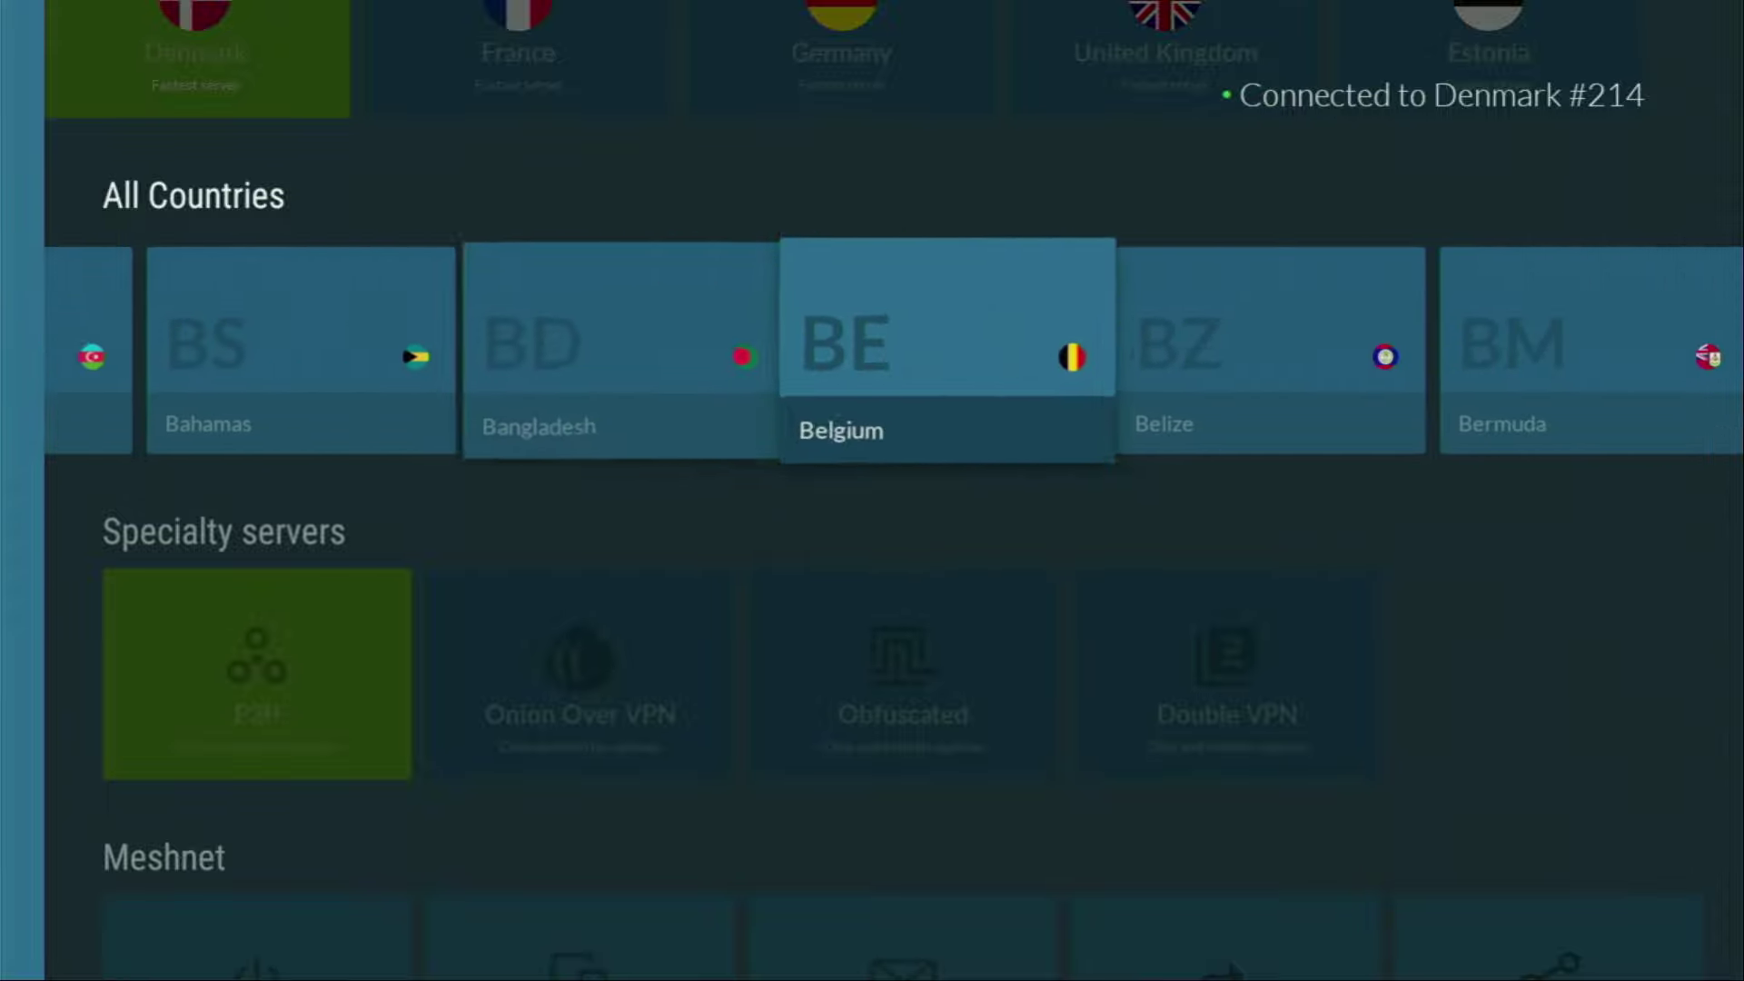
{"action": "key", "text": "Right"}
{"action": "key", "text": "Right"}
{"action": "key", "text": "Right"}
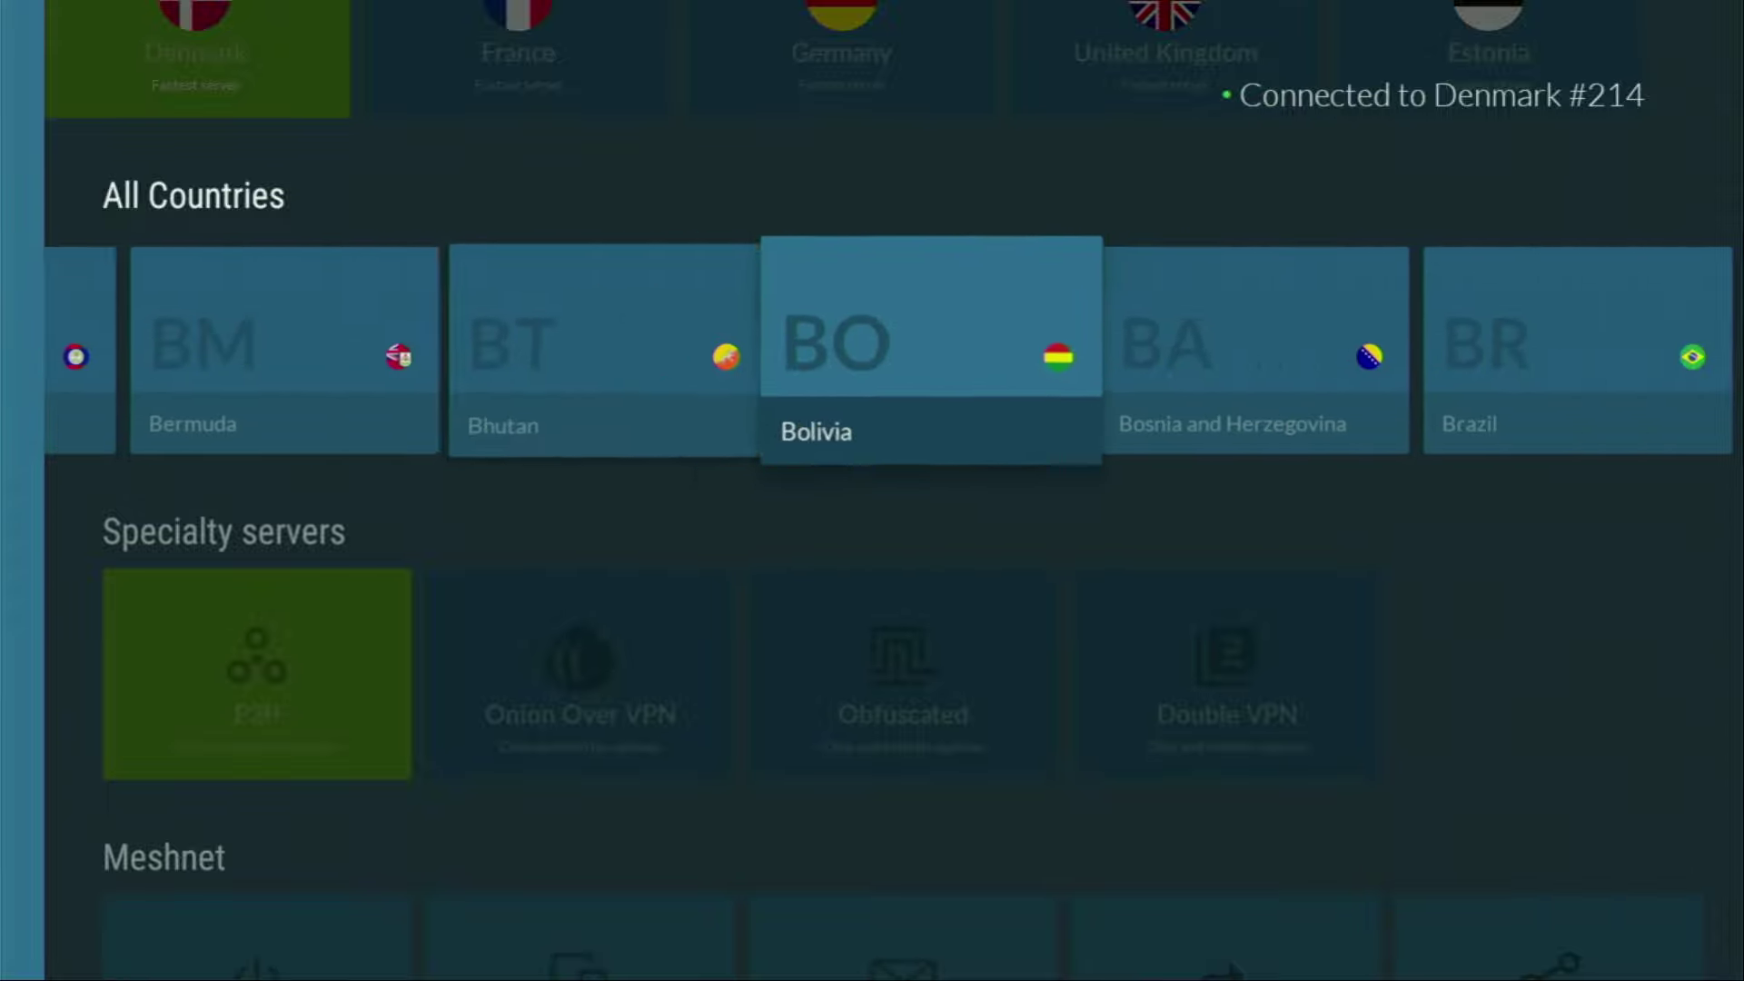
{"action": "key", "text": "Right"}
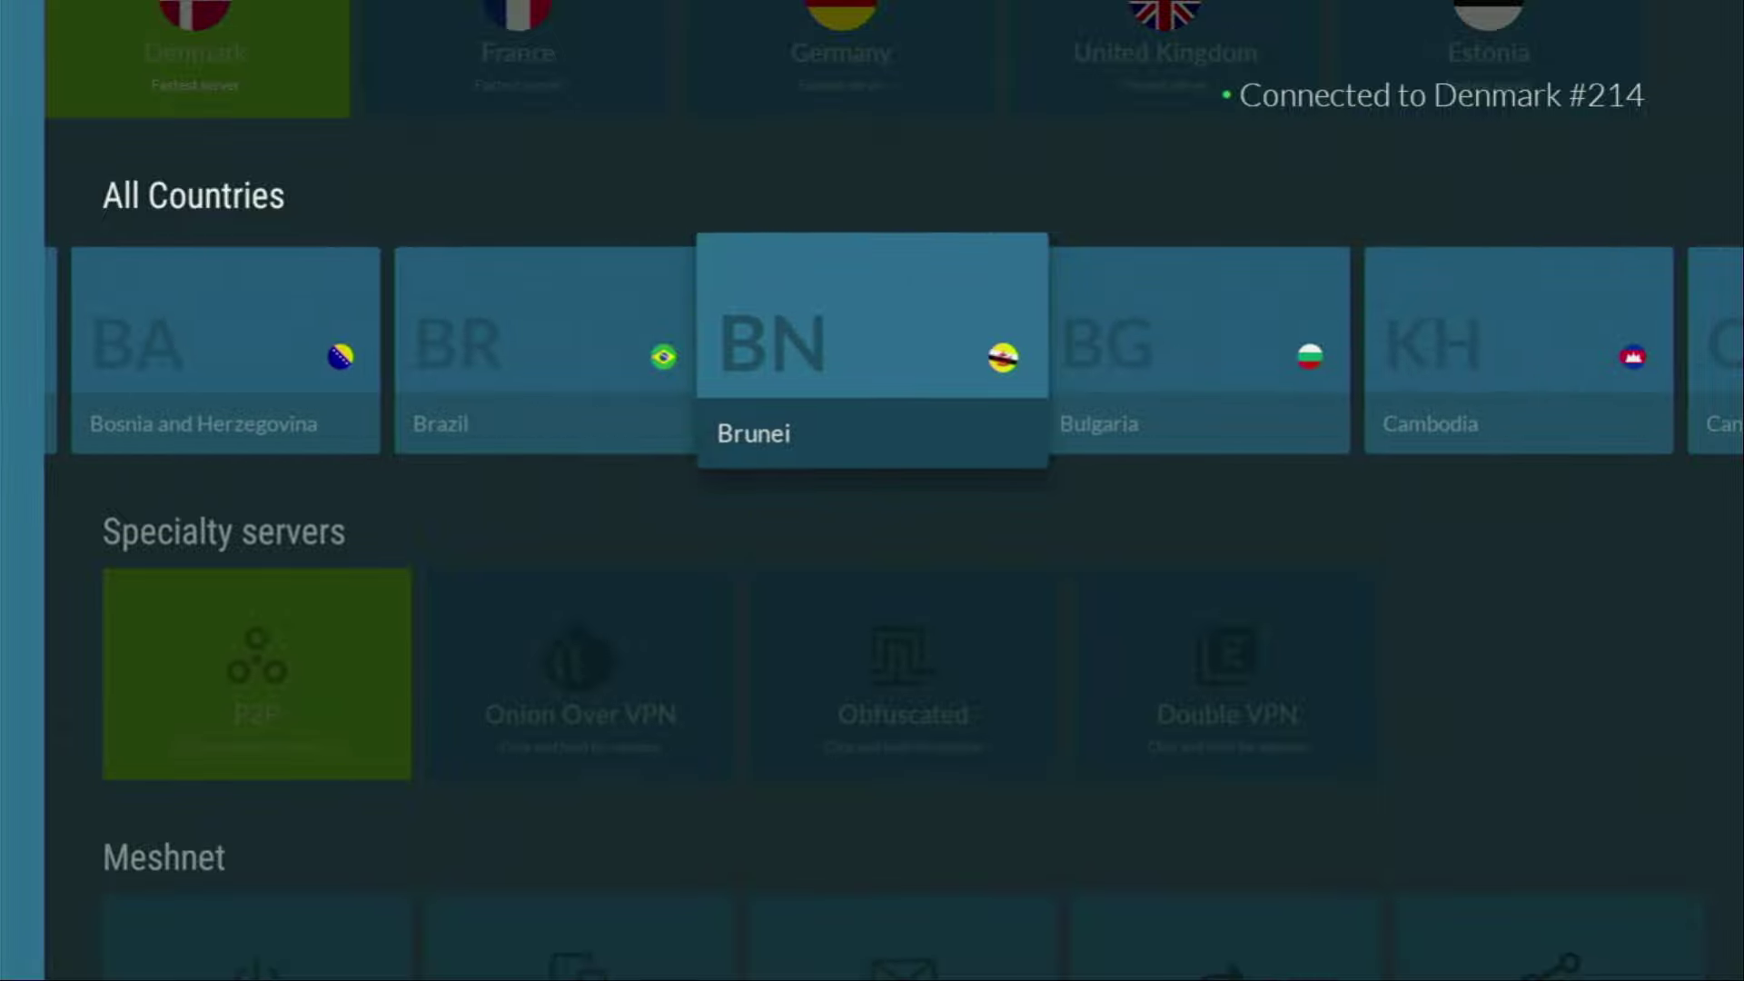
{"action": "key", "text": "Right"}
{"action": "key", "text": "Right"}
{"action": "key", "text": "Right"}
{"action": "key", "text": "Right"}
{"action": "key", "text": "Right"}
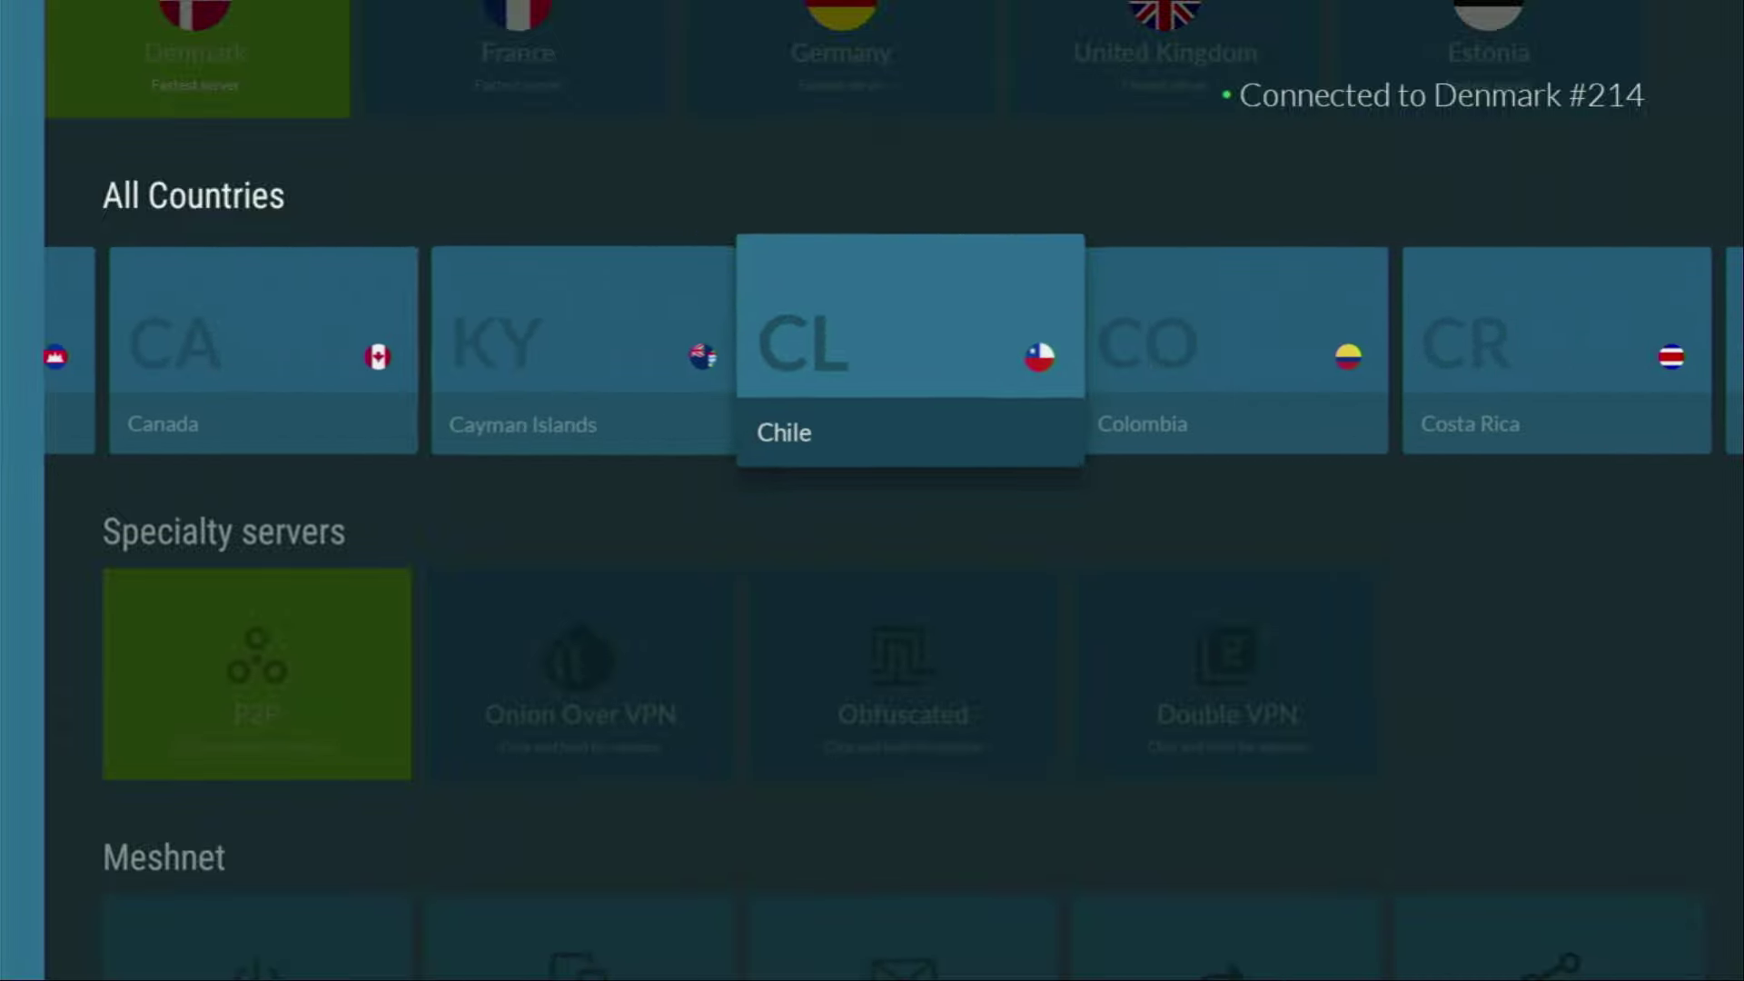
{"action": "key", "text": "Right"}
{"action": "key", "text": "Right"}
{"action": "key", "text": "Right"}
{"action": "key", "text": "Right"}
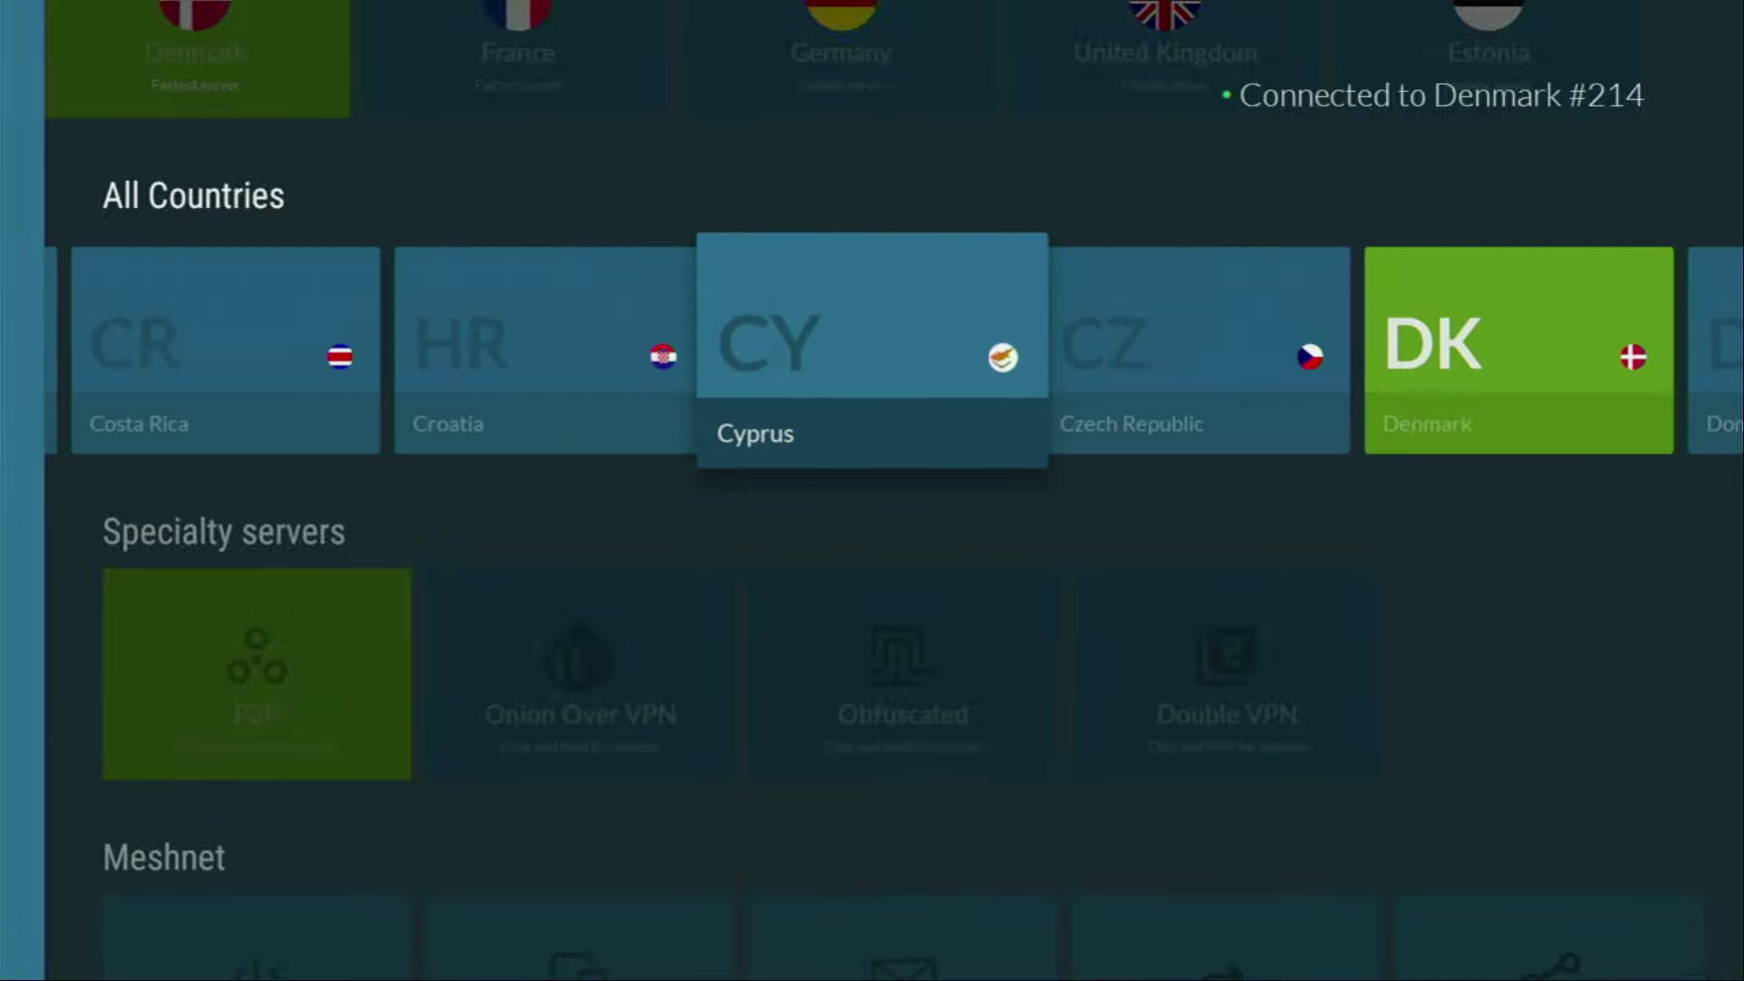
{"action": "key", "text": "Right"}
{"action": "key", "text": "Right"}
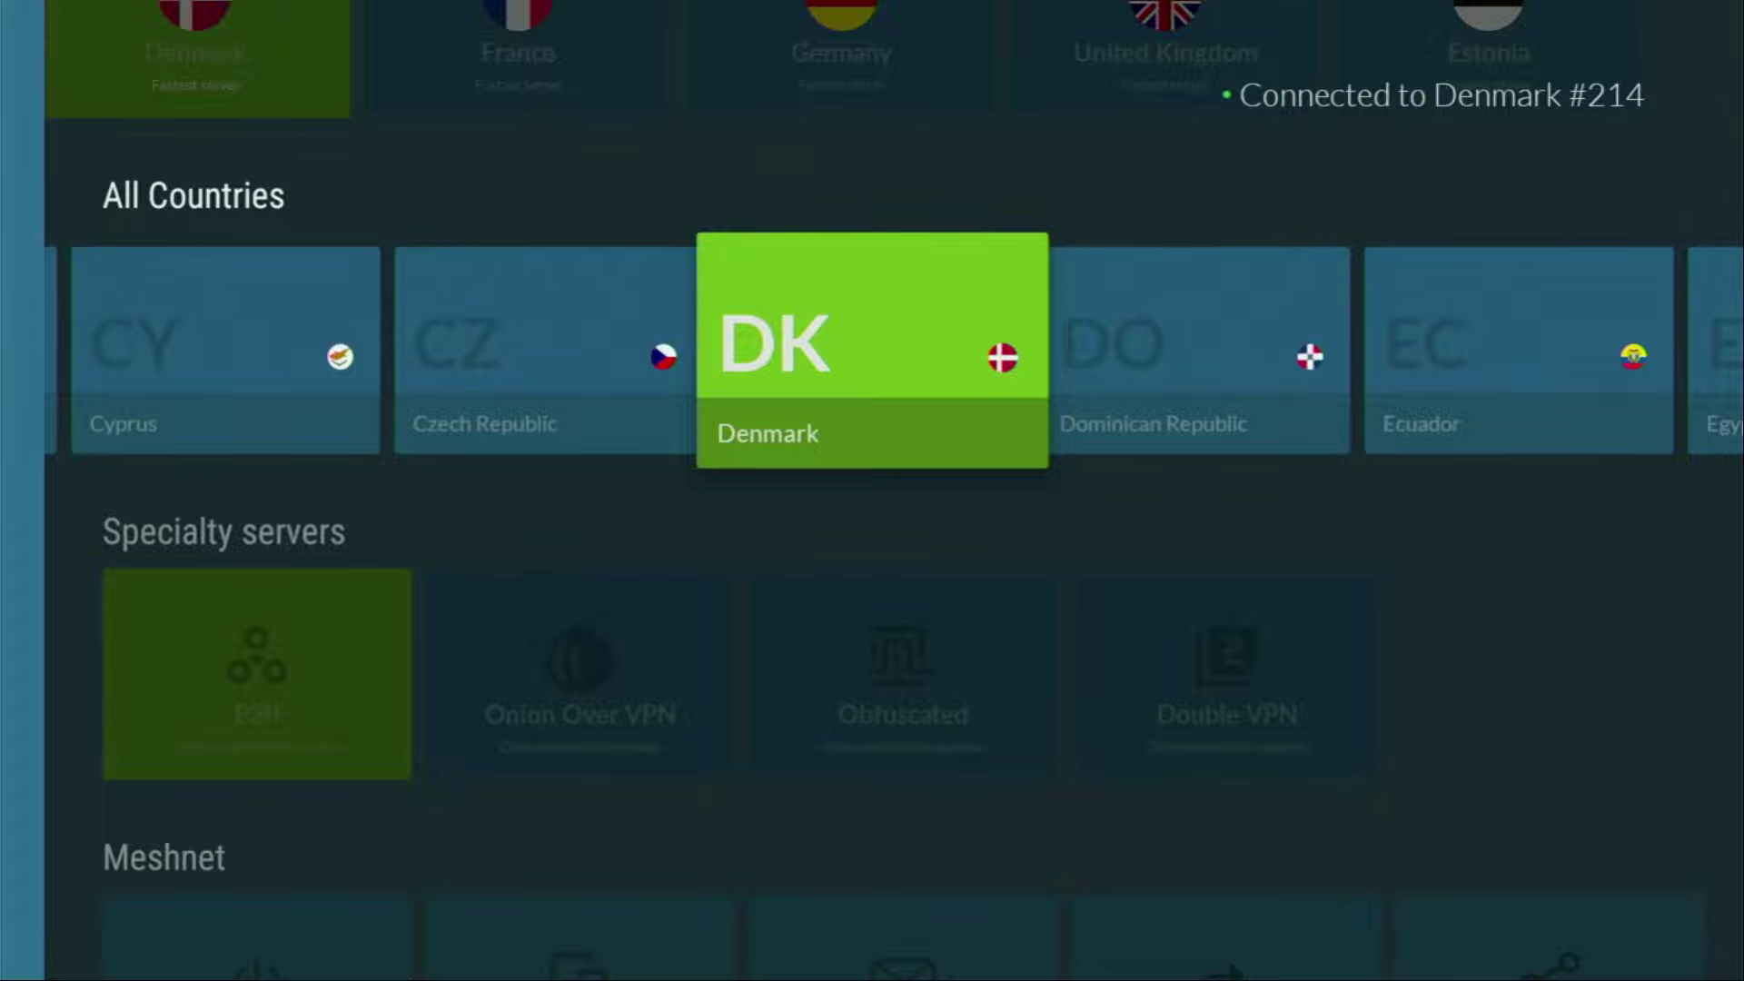
{"action": "key", "text": "Up"}
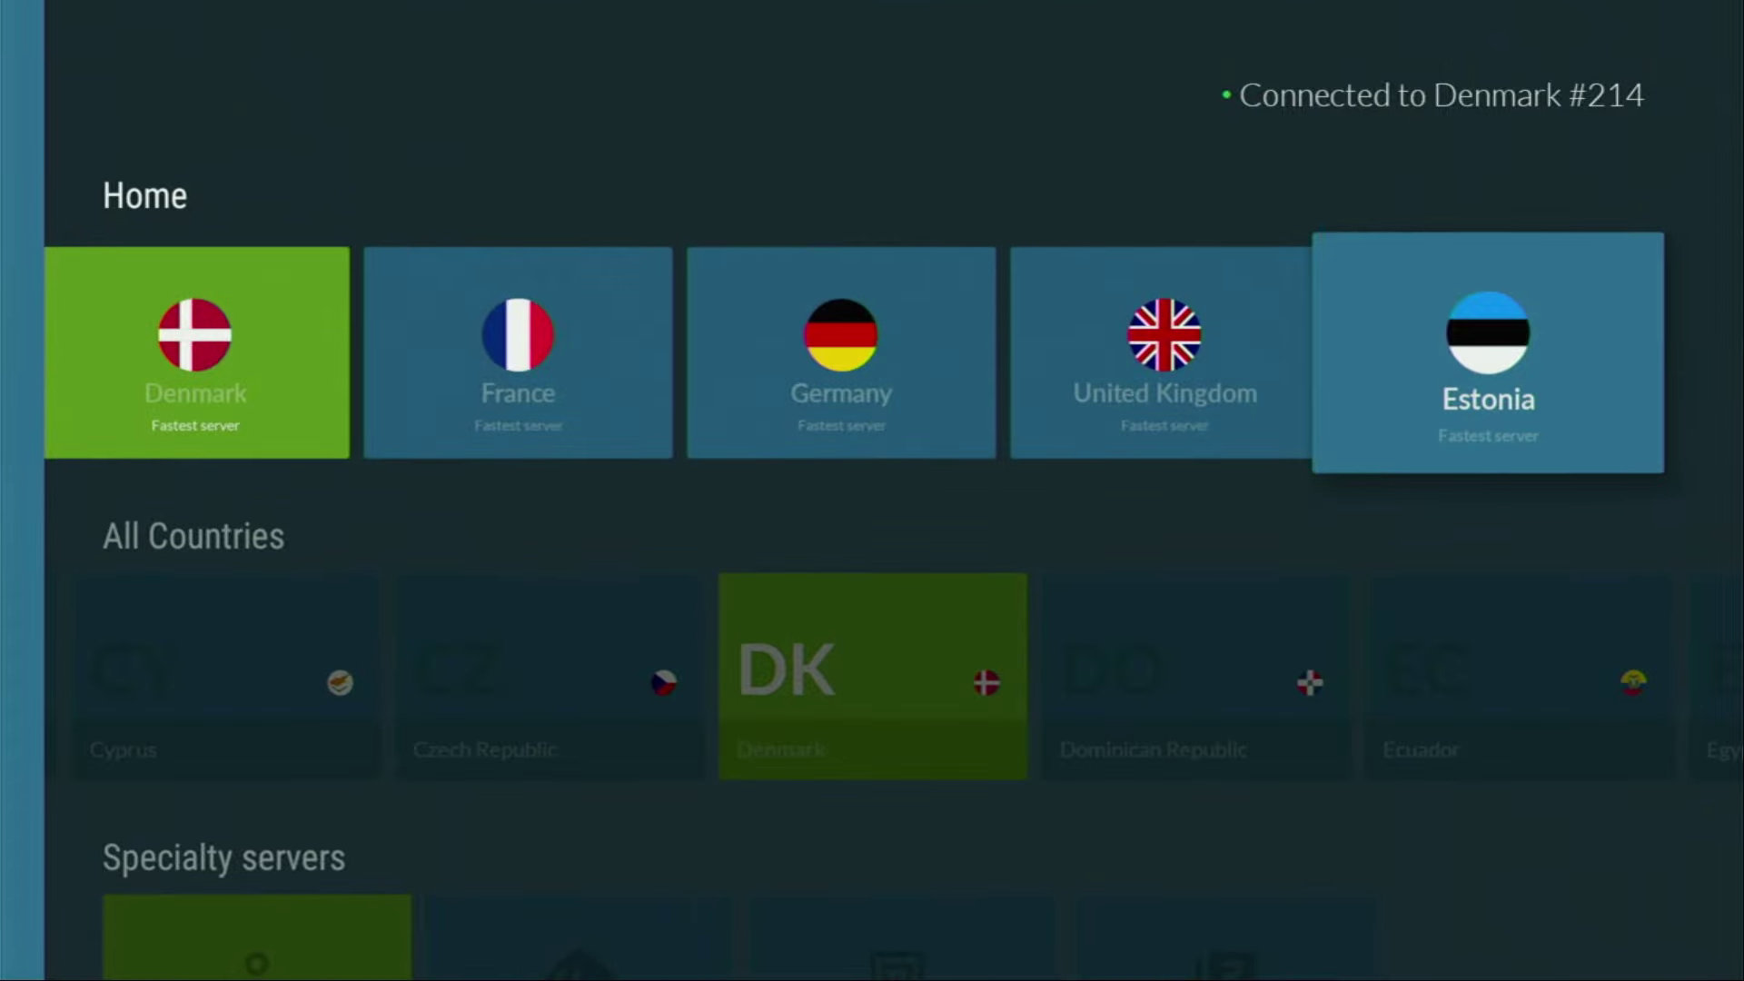
{"action": "key", "text": "Down"}
{"action": "key", "text": "Right"}
{"action": "key", "text": "Right"}
{"action": "key", "text": "Right"}
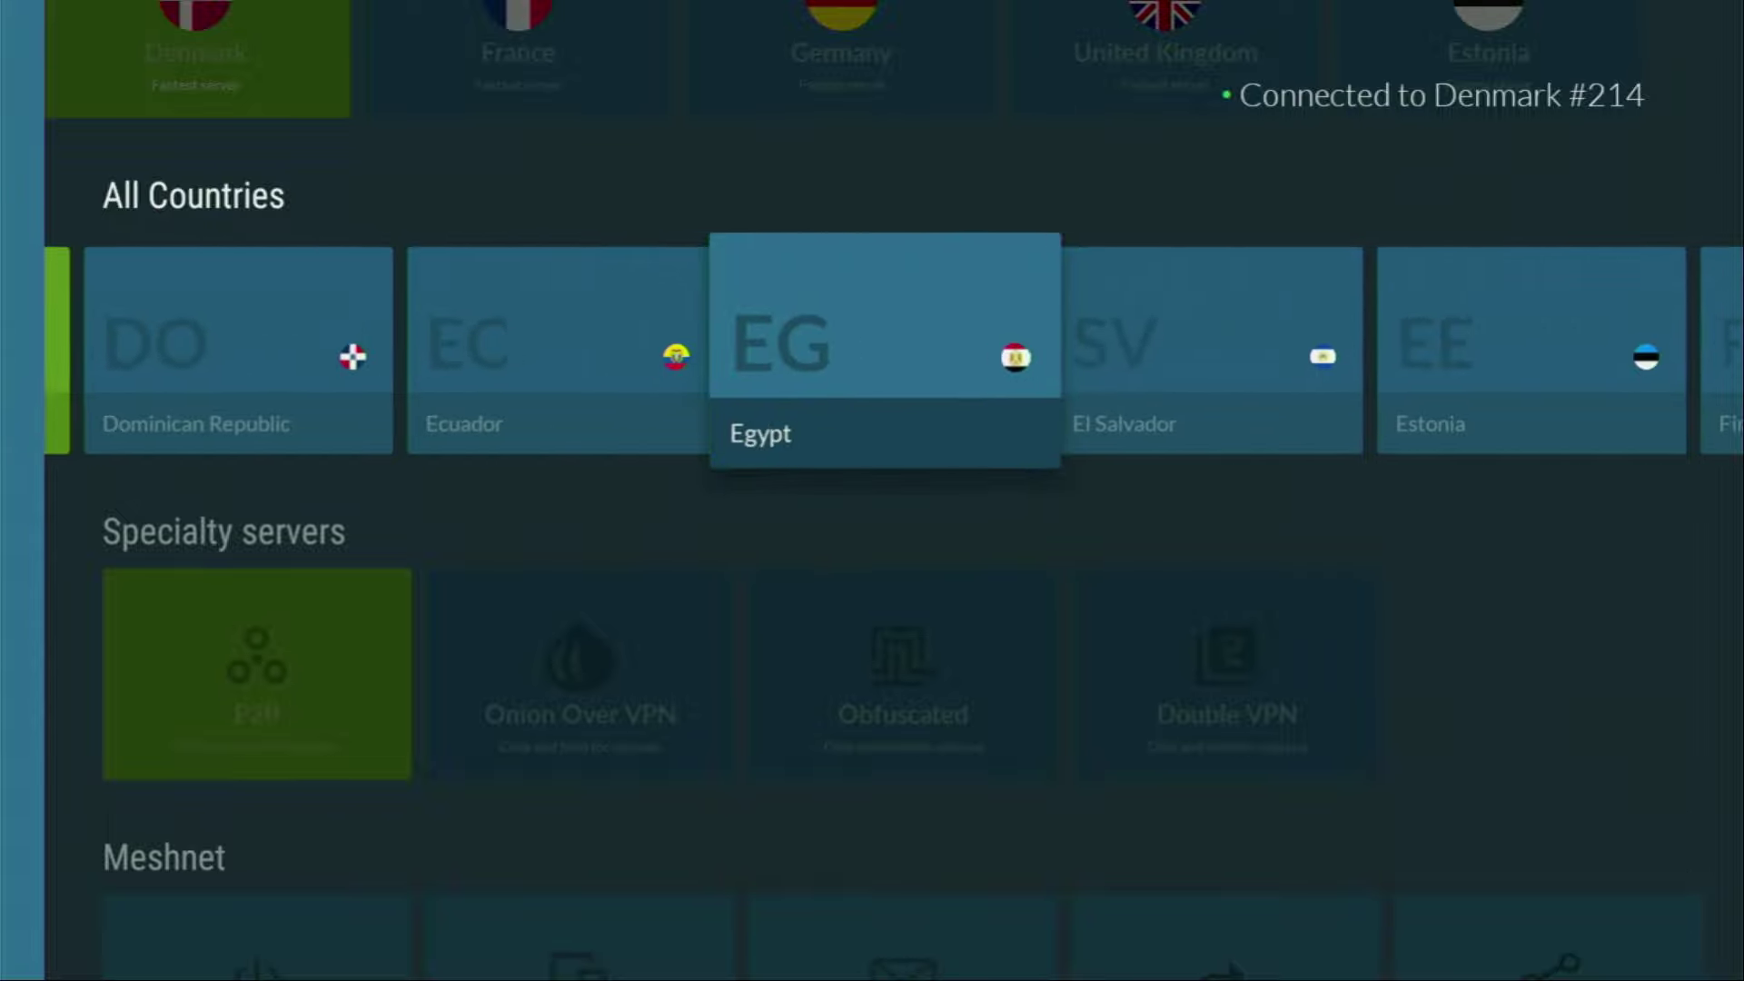
{"action": "key", "text": "Right"}
{"action": "key", "text": "Right"}
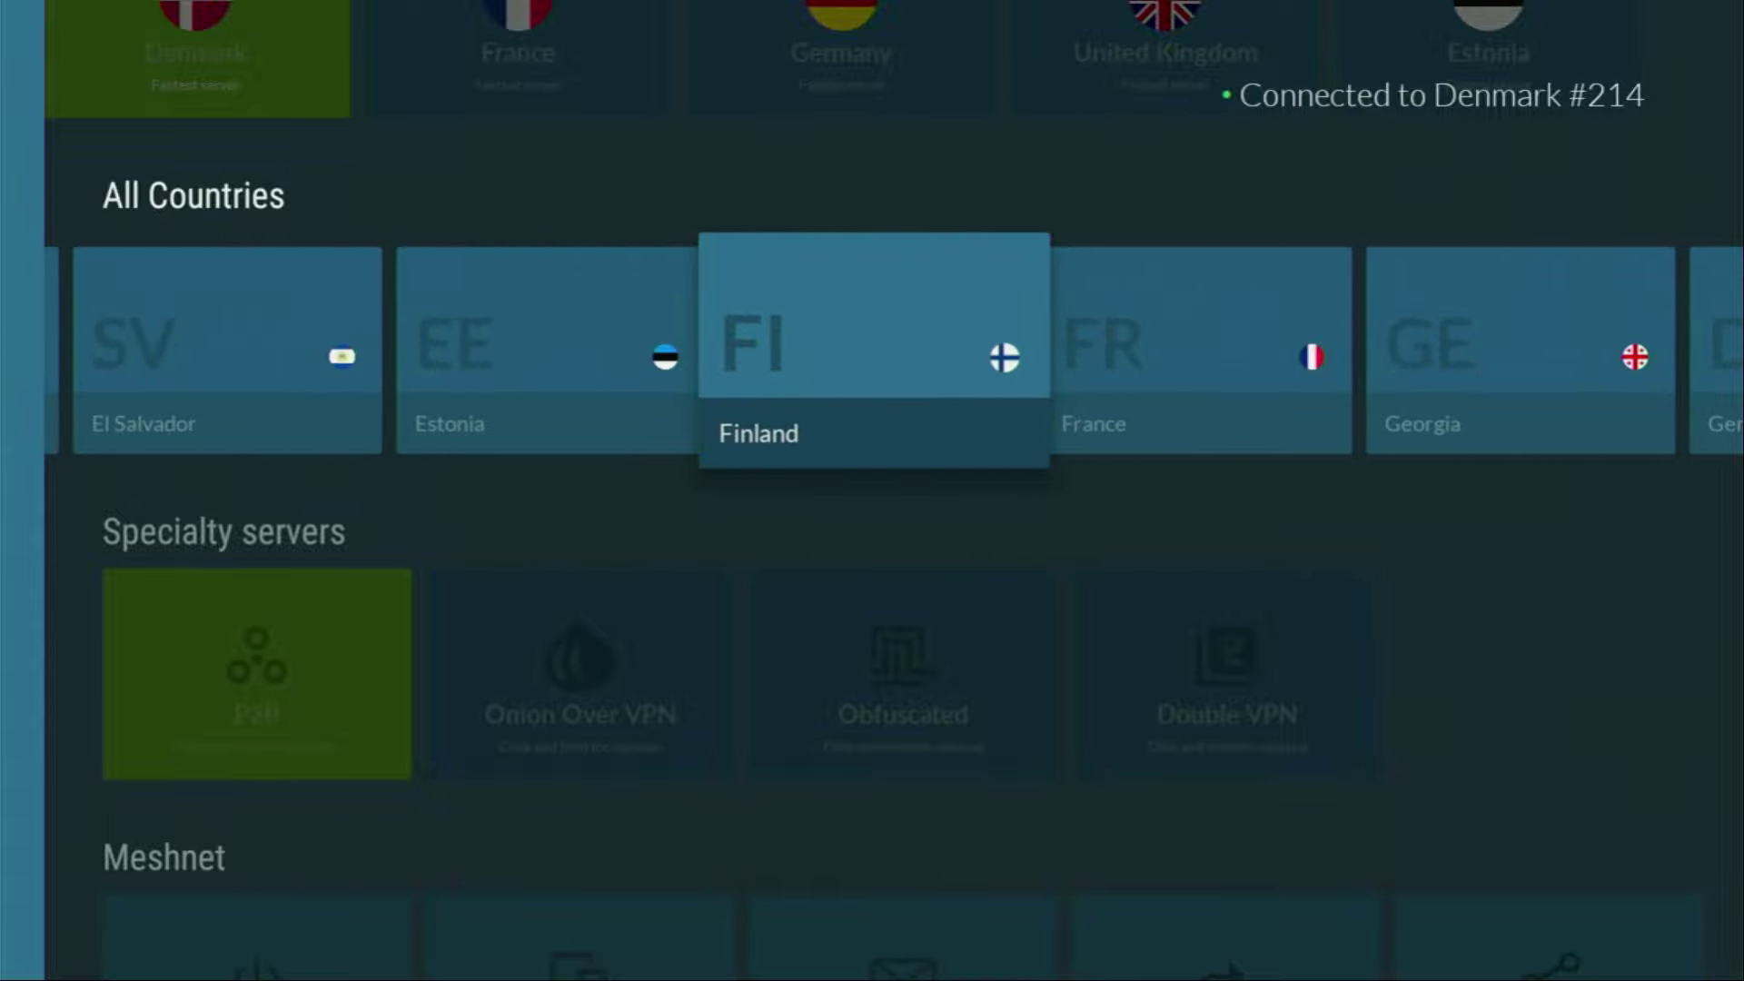
{"action": "key", "text": "Right"}
{"action": "key", "text": "Right"}
{"action": "key", "text": "Right"}
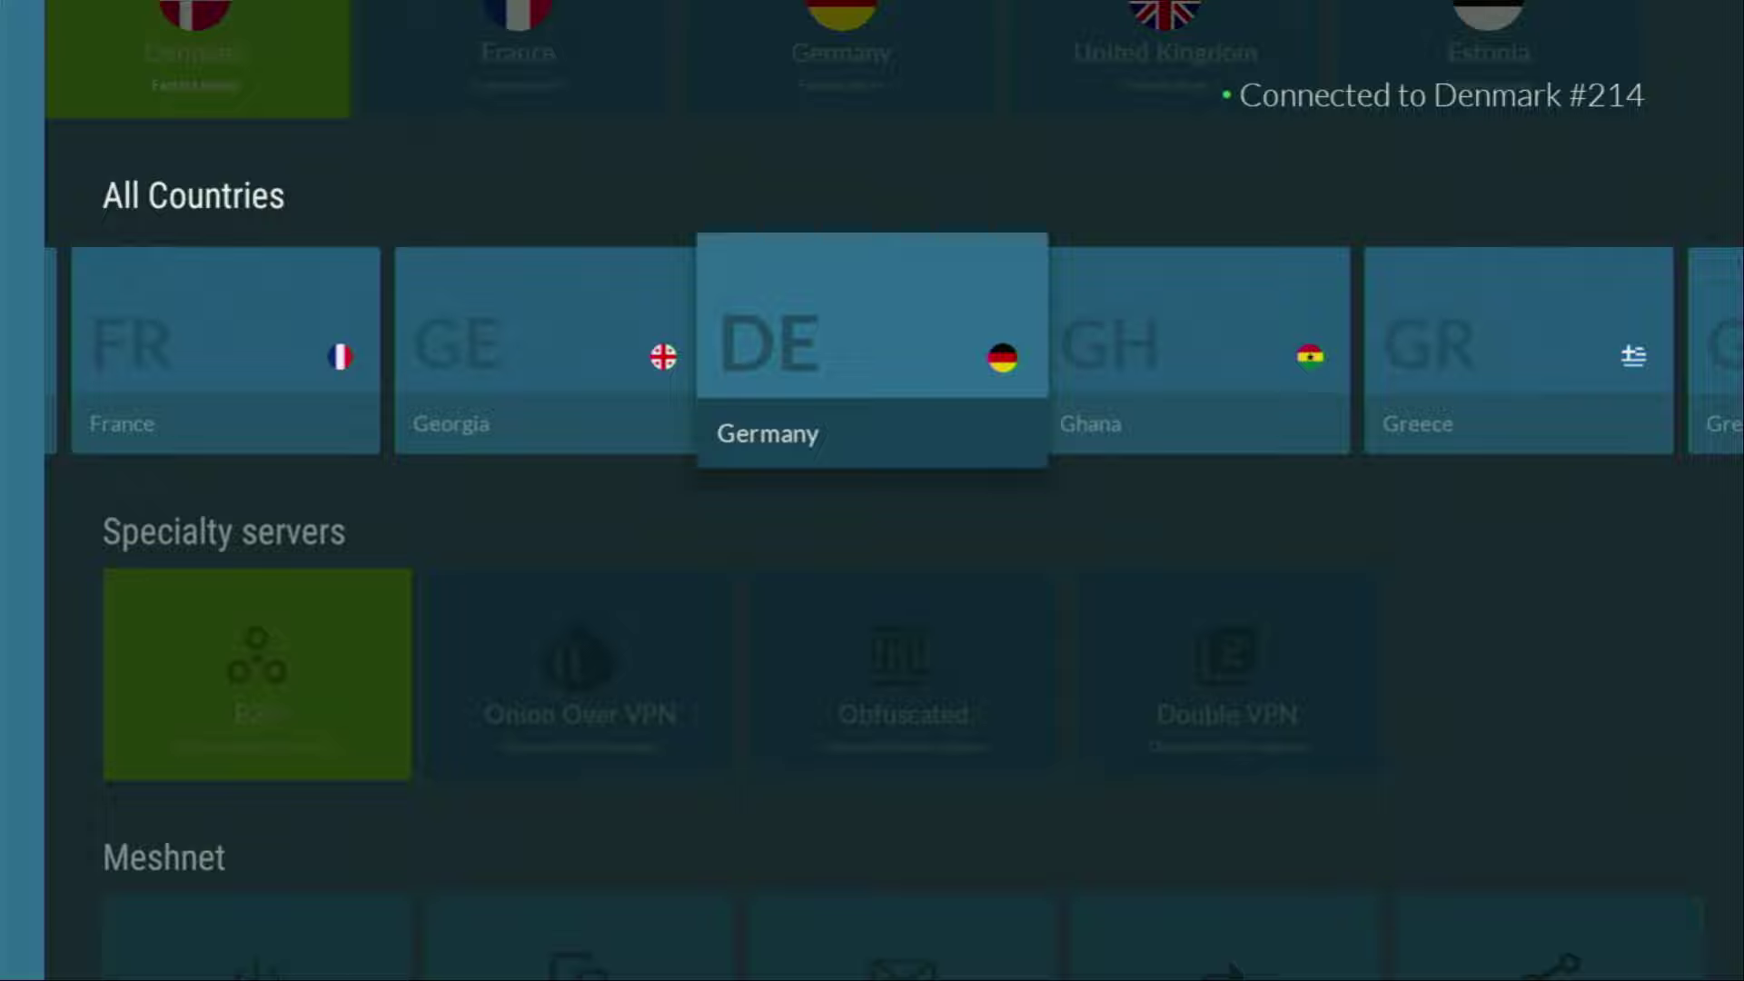
{"action": "key", "text": "Right"}
{"action": "key", "text": "Right"}
{"action": "key", "text": "Right"}
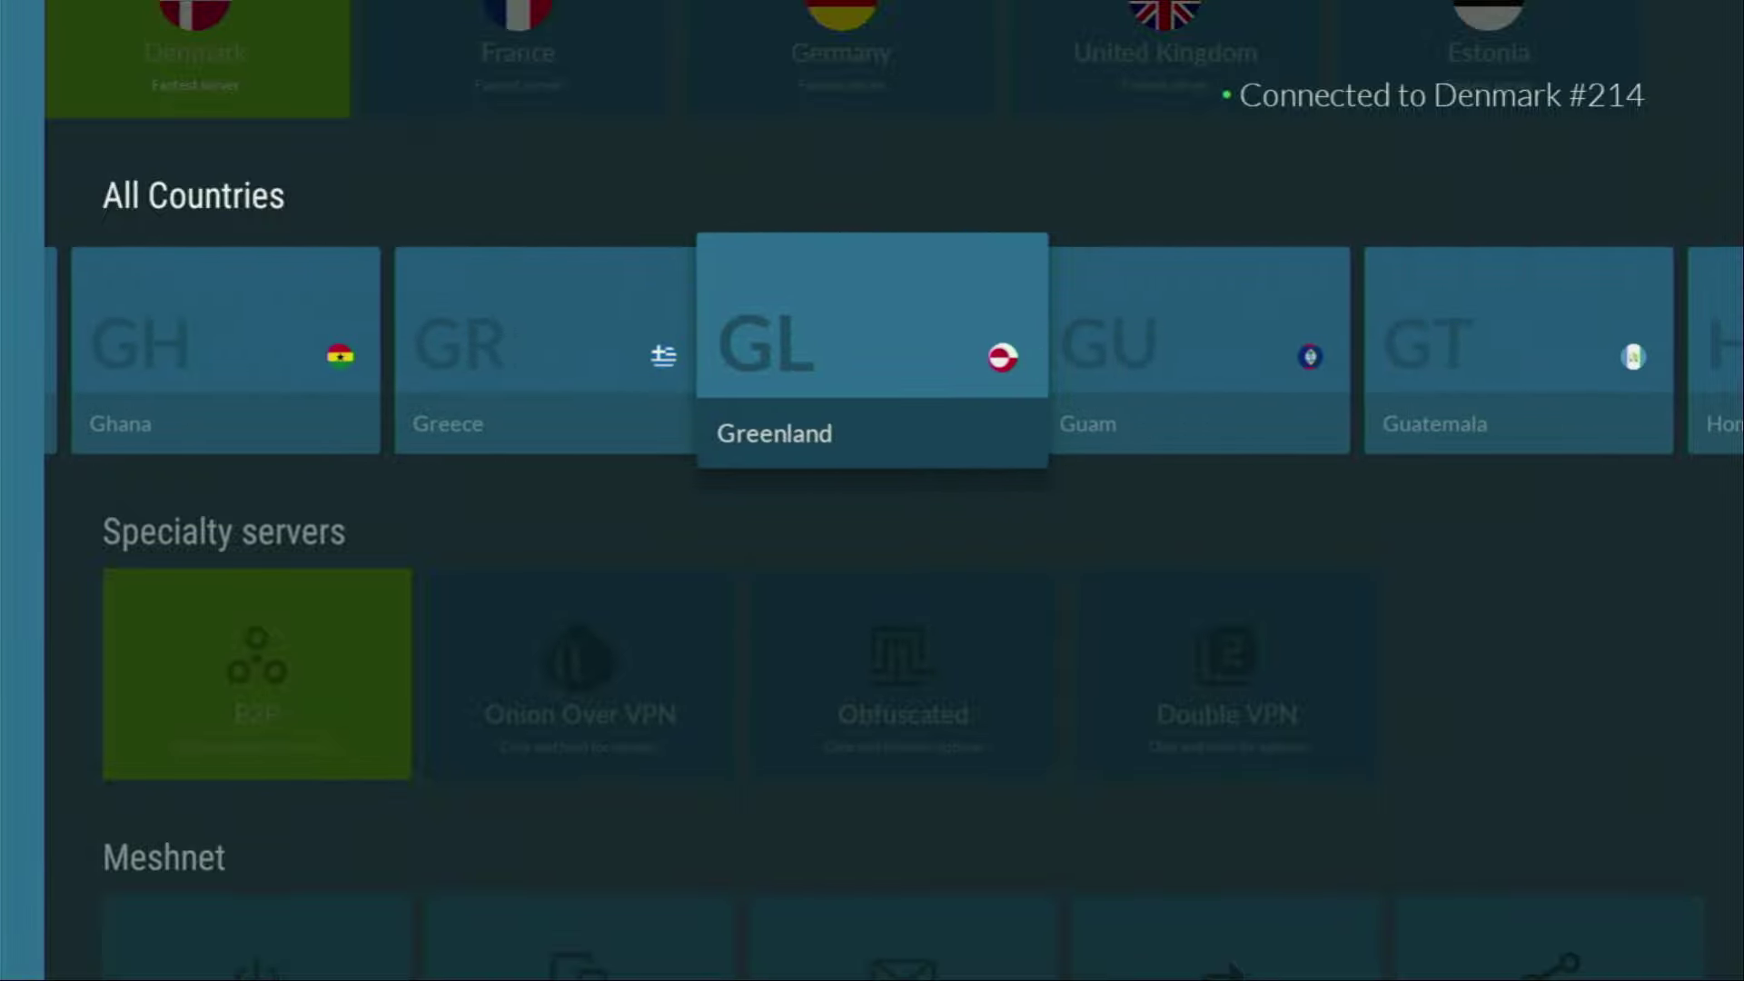
{"action": "key", "text": "Right"}
{"action": "key", "text": "Right"}
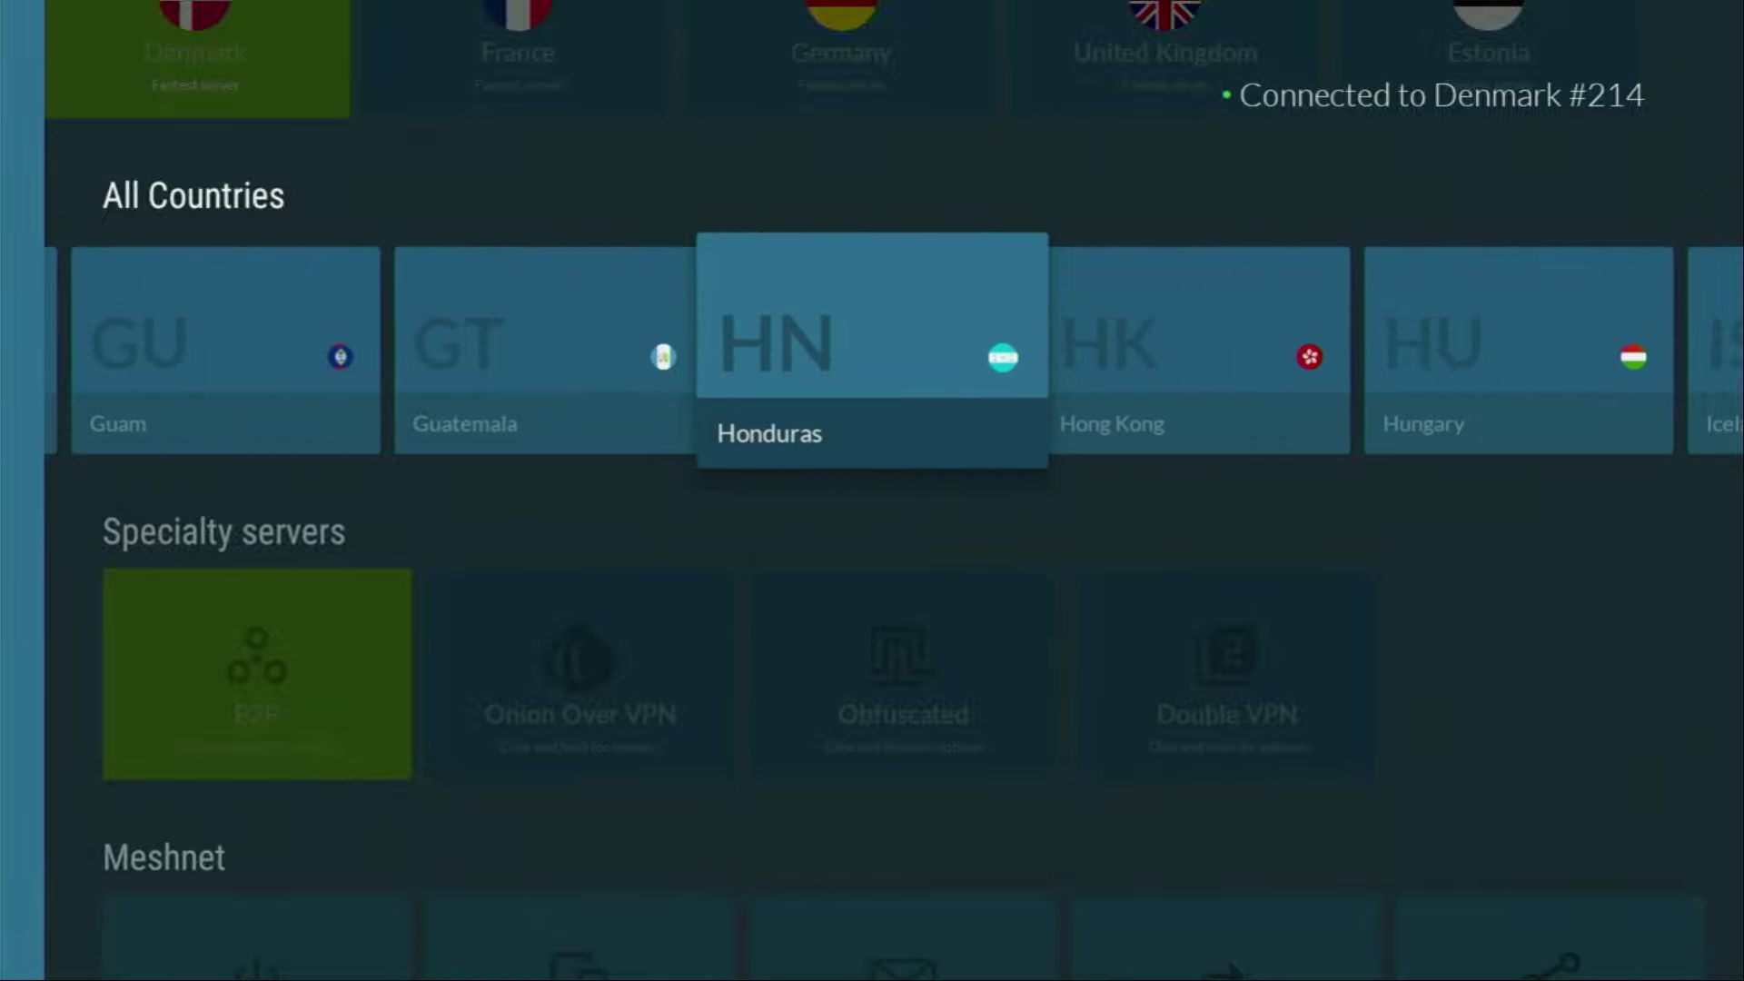
{"action": "key", "text": "Right"}
{"action": "key", "text": "Right"}
{"action": "key", "text": "Right"}
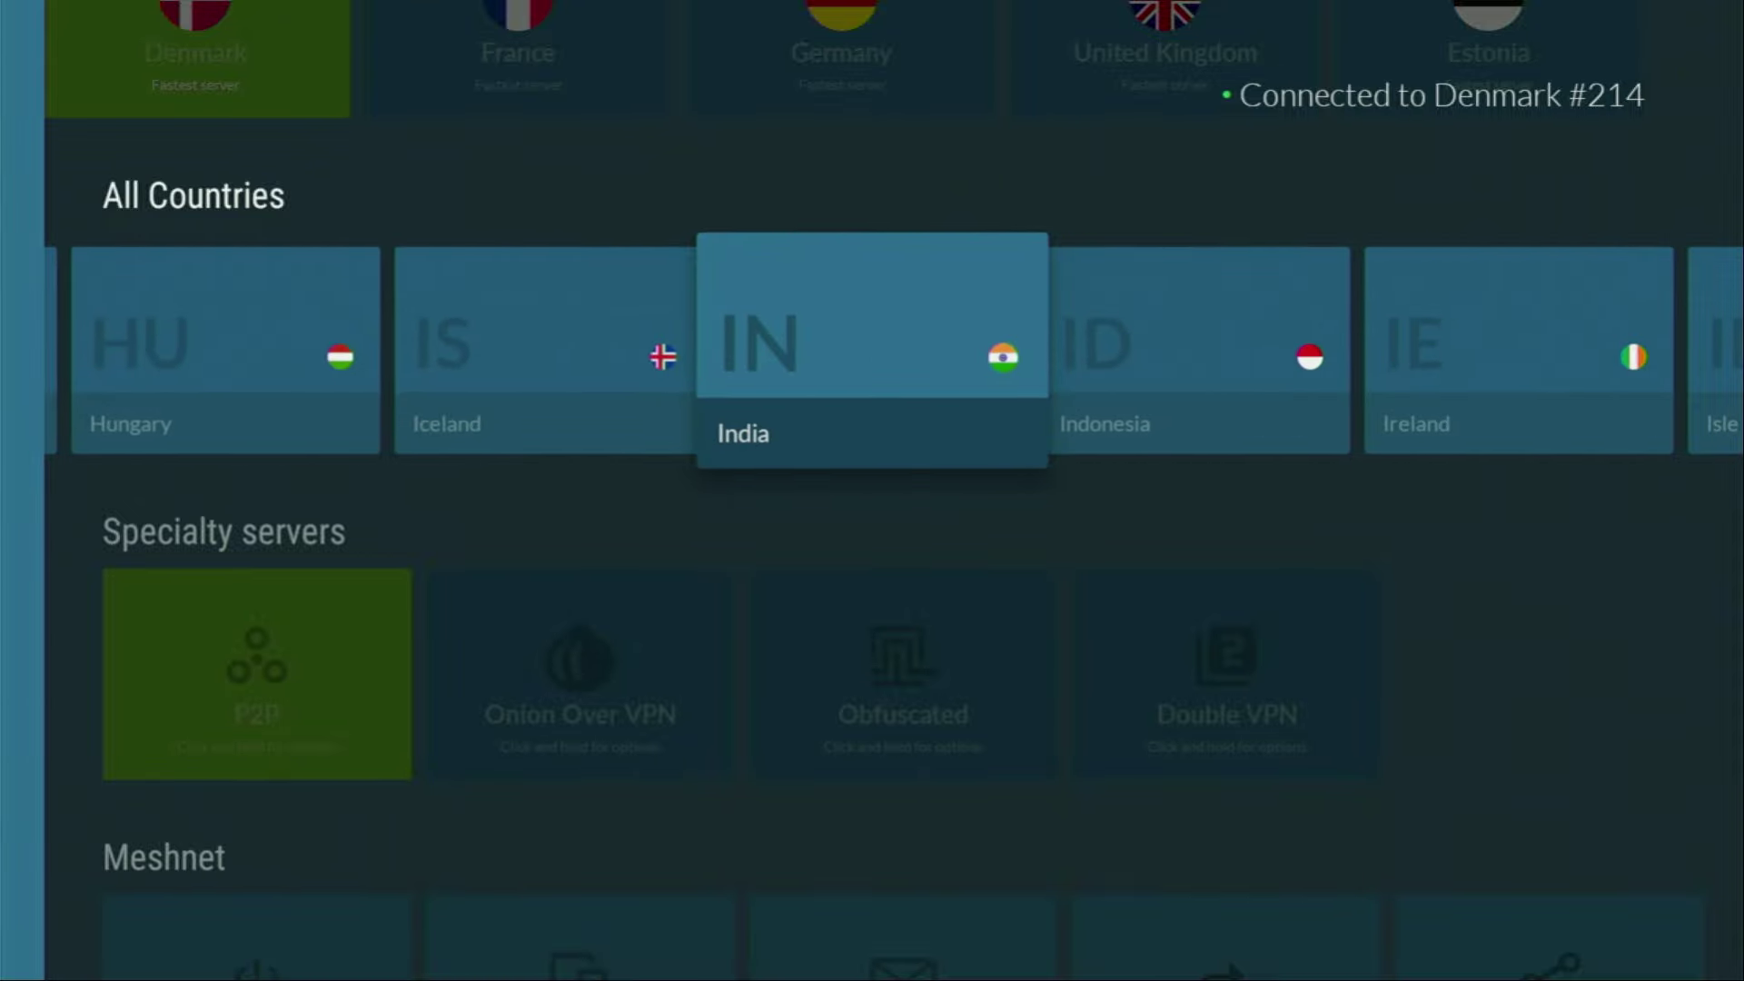
{"action": "key", "text": "Right"}
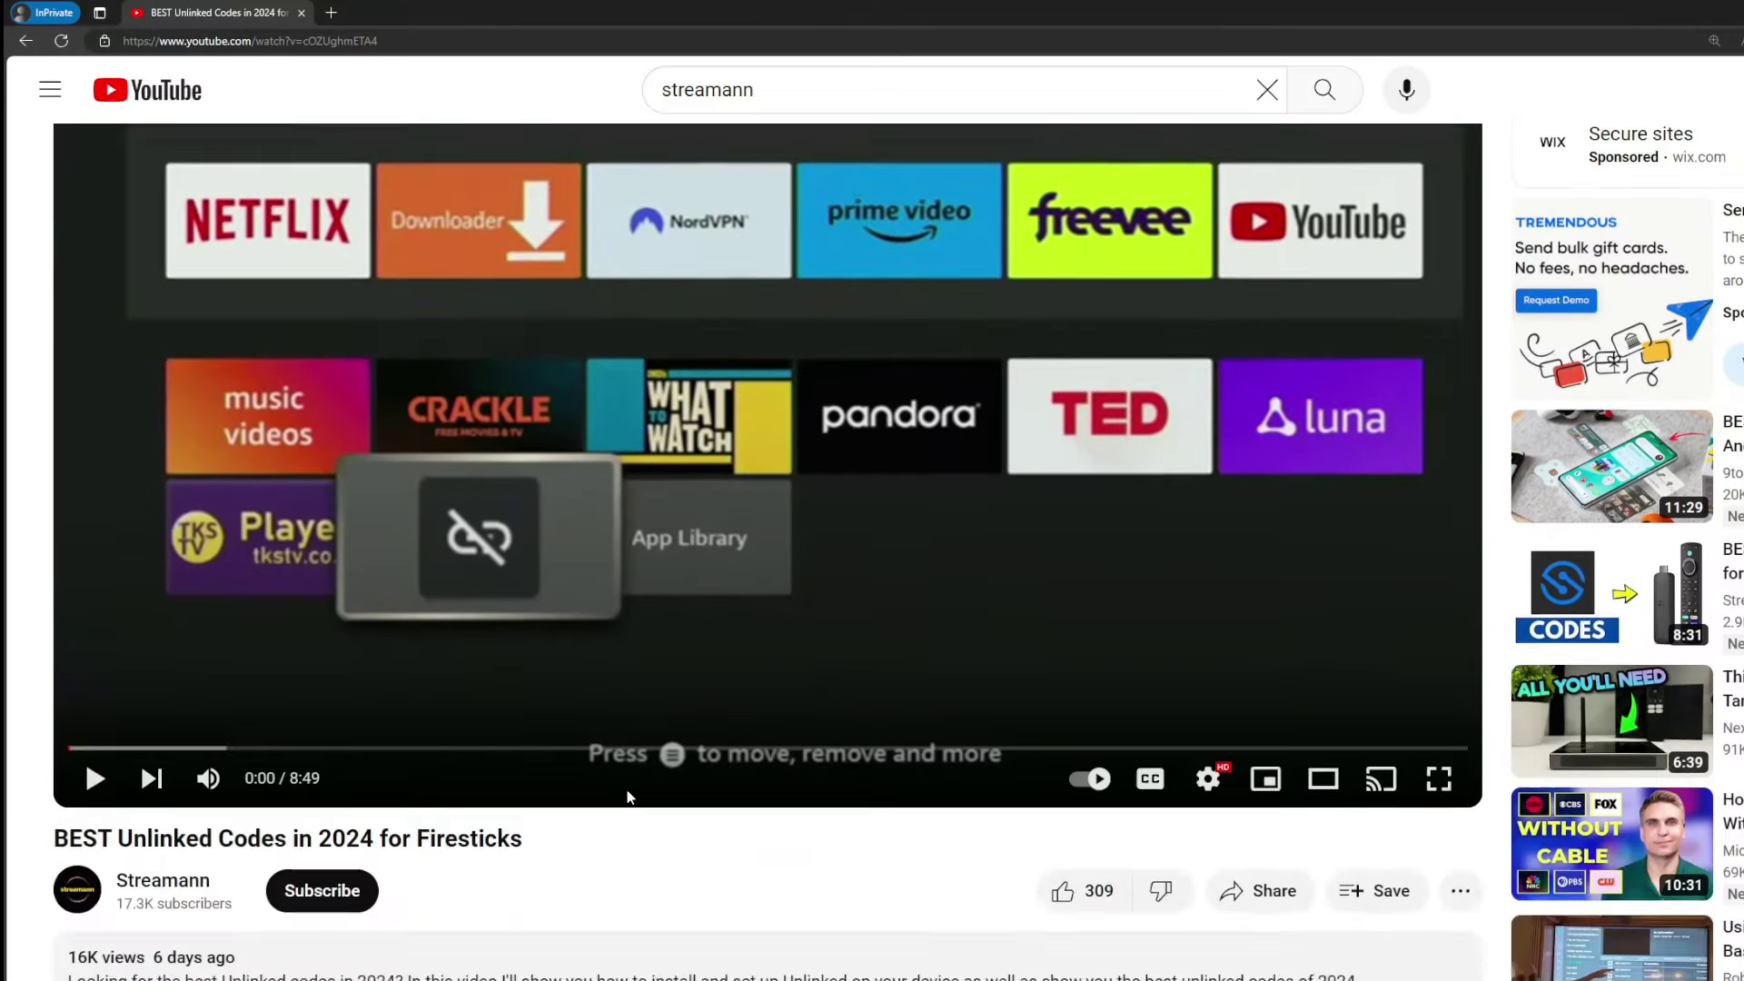
Open the topvpnoffer.com NordVPN offer link from the video's pinned comment
{"action": "scroll", "coordinate": [627, 797], "scroll_direction": "down", "scroll_amount": 5}
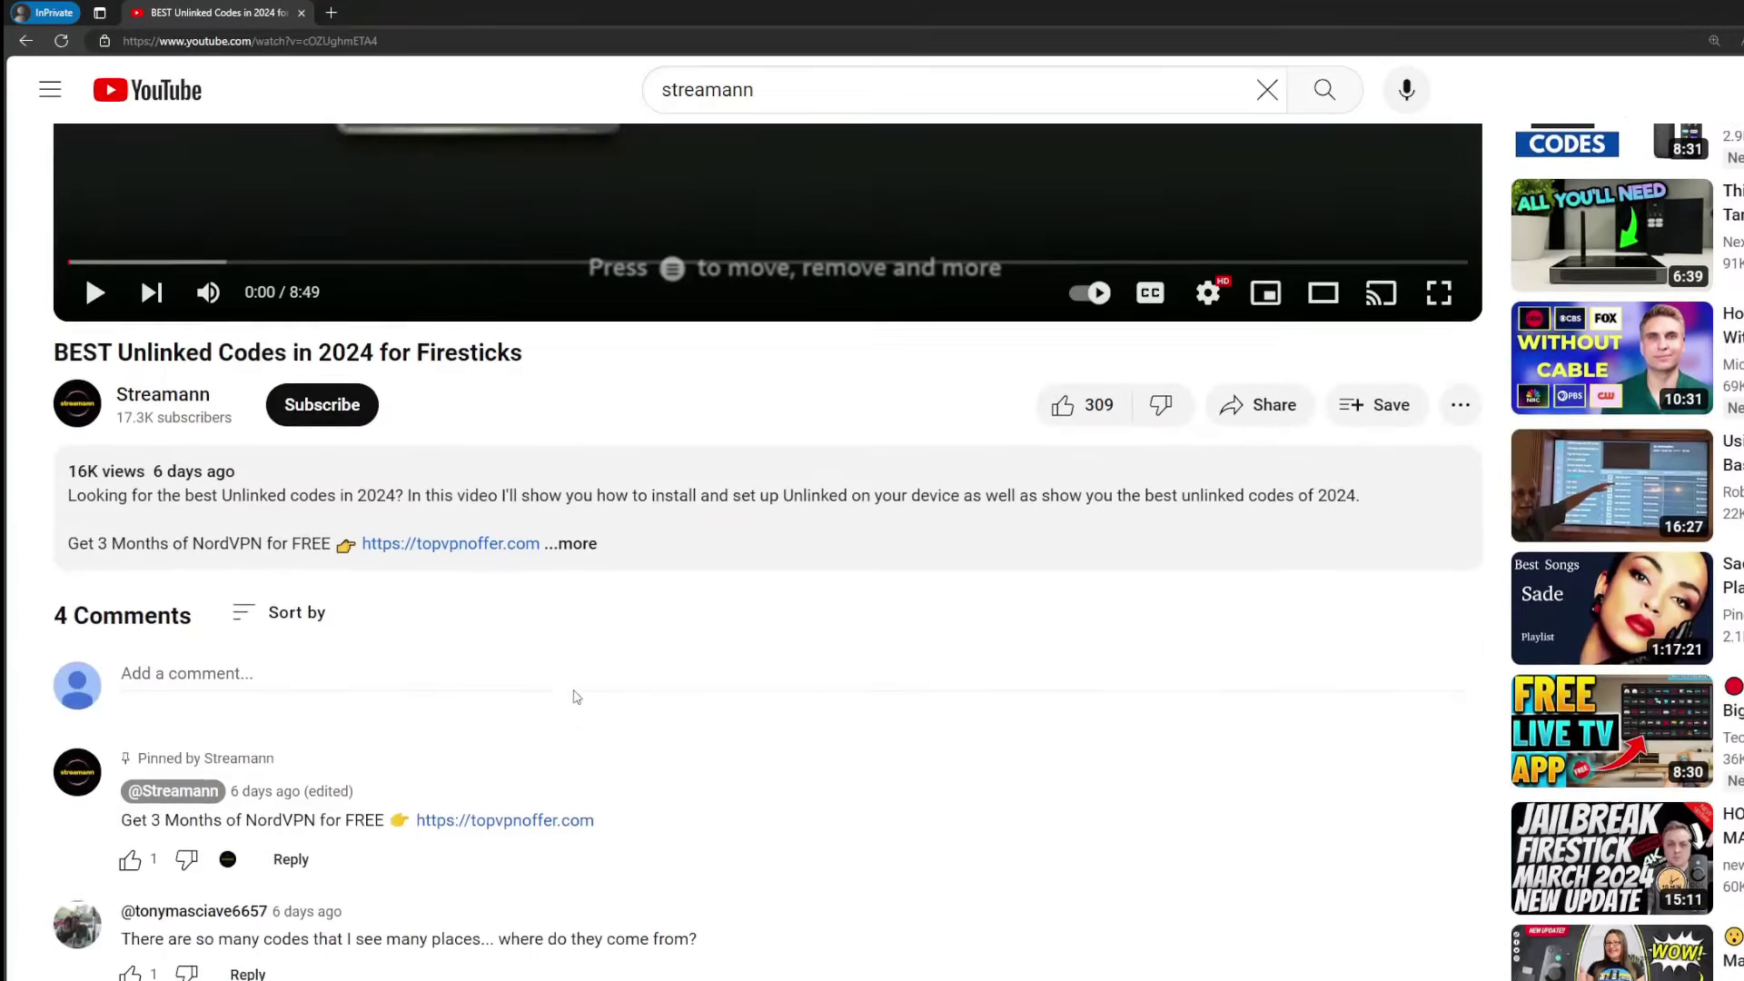
{"action": "left_click", "coordinate": [582, 542]}
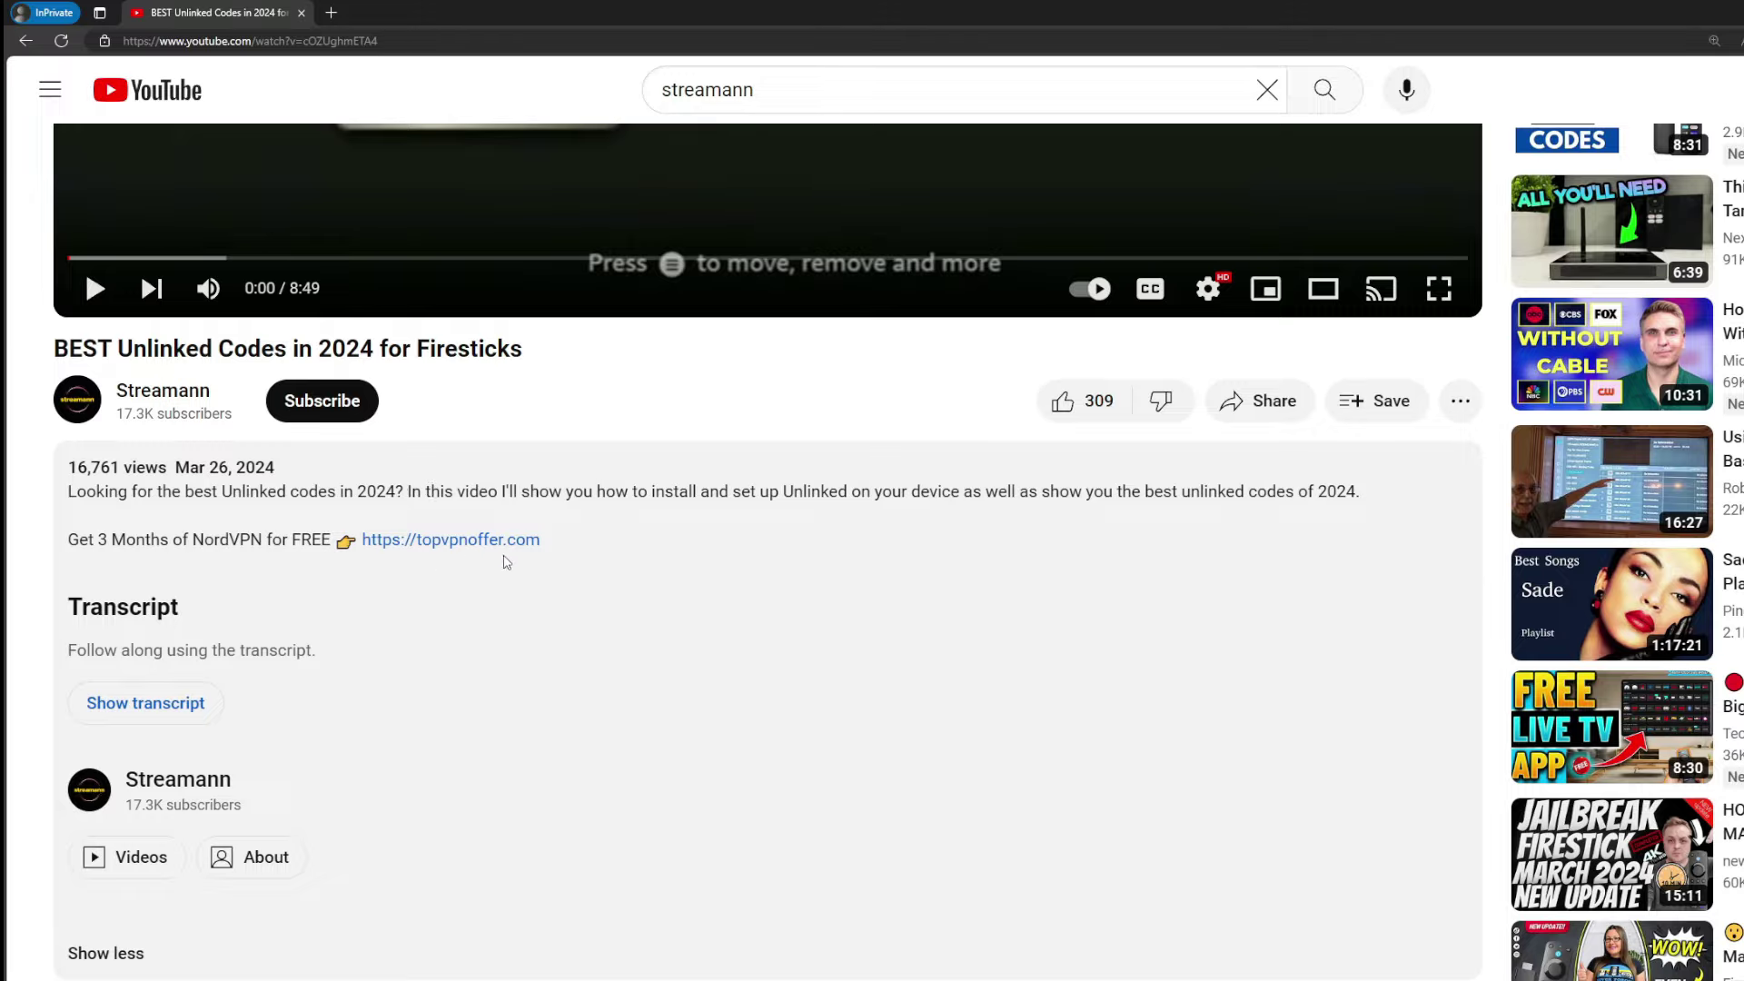
{"action": "scroll", "coordinate": [428, 572], "scroll_direction": "down", "scroll_amount": 5}
{"action": "left_click_drag", "start_coordinate": [638, 740], "coordinate": [442, 738]}
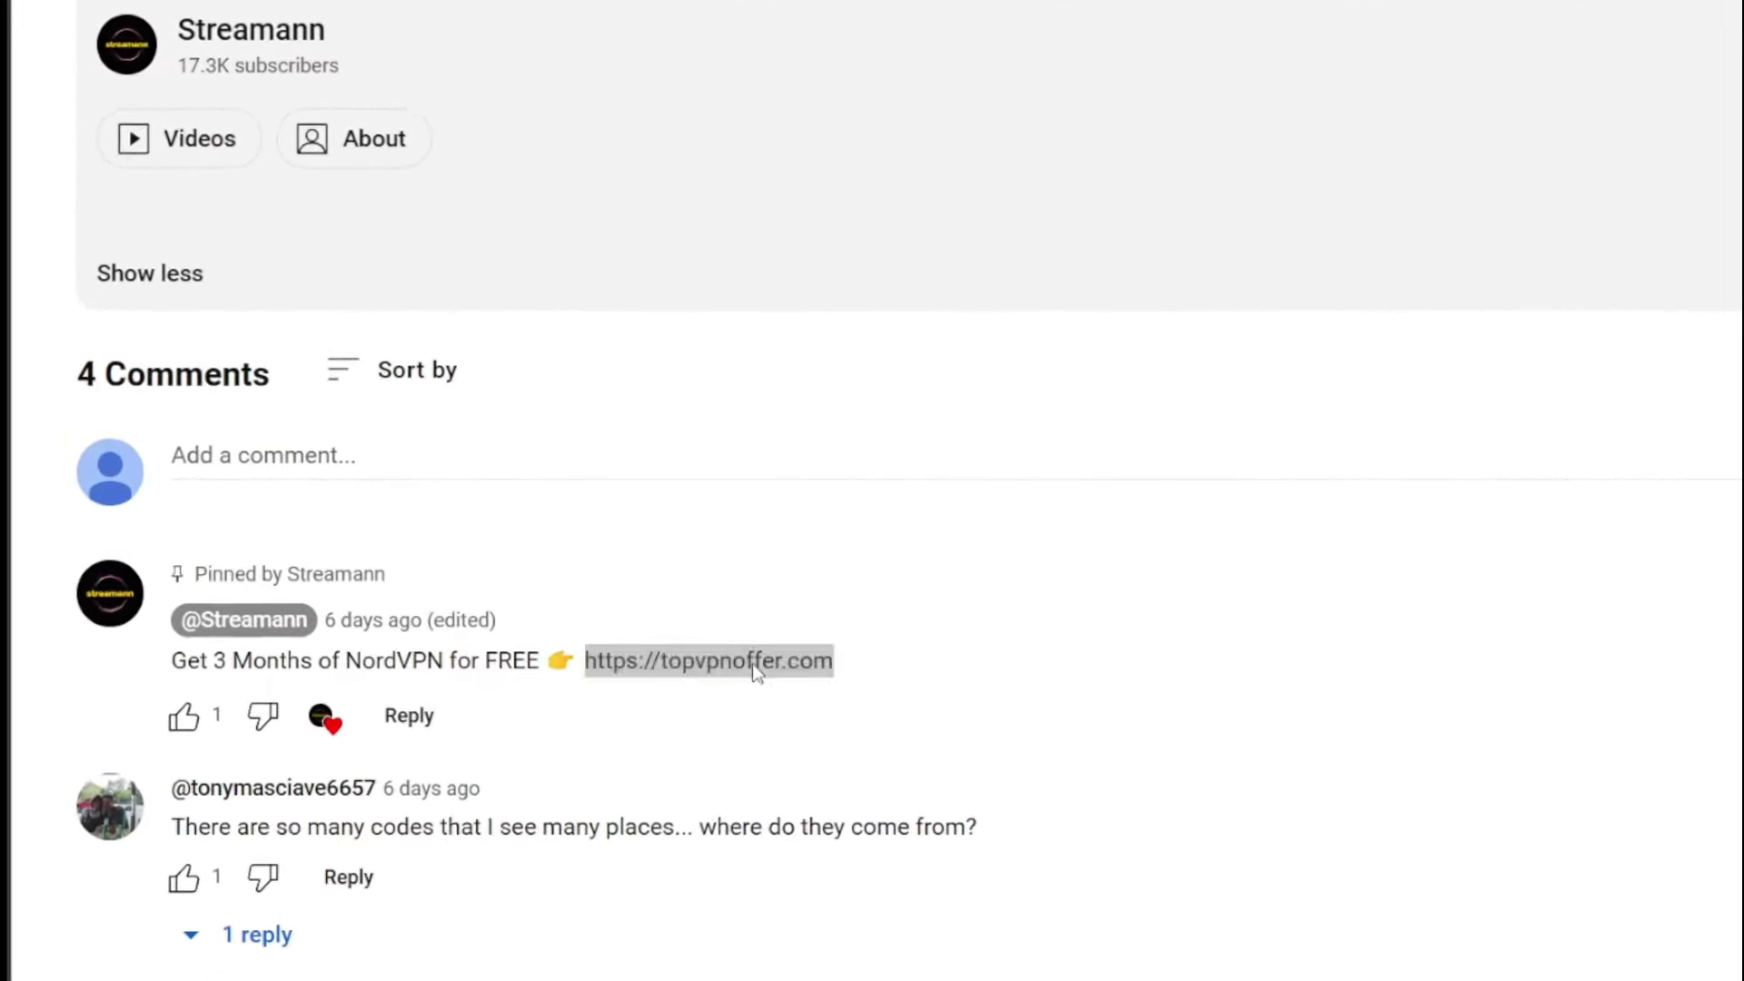
{"action": "left_click", "coordinate": [708, 687]}
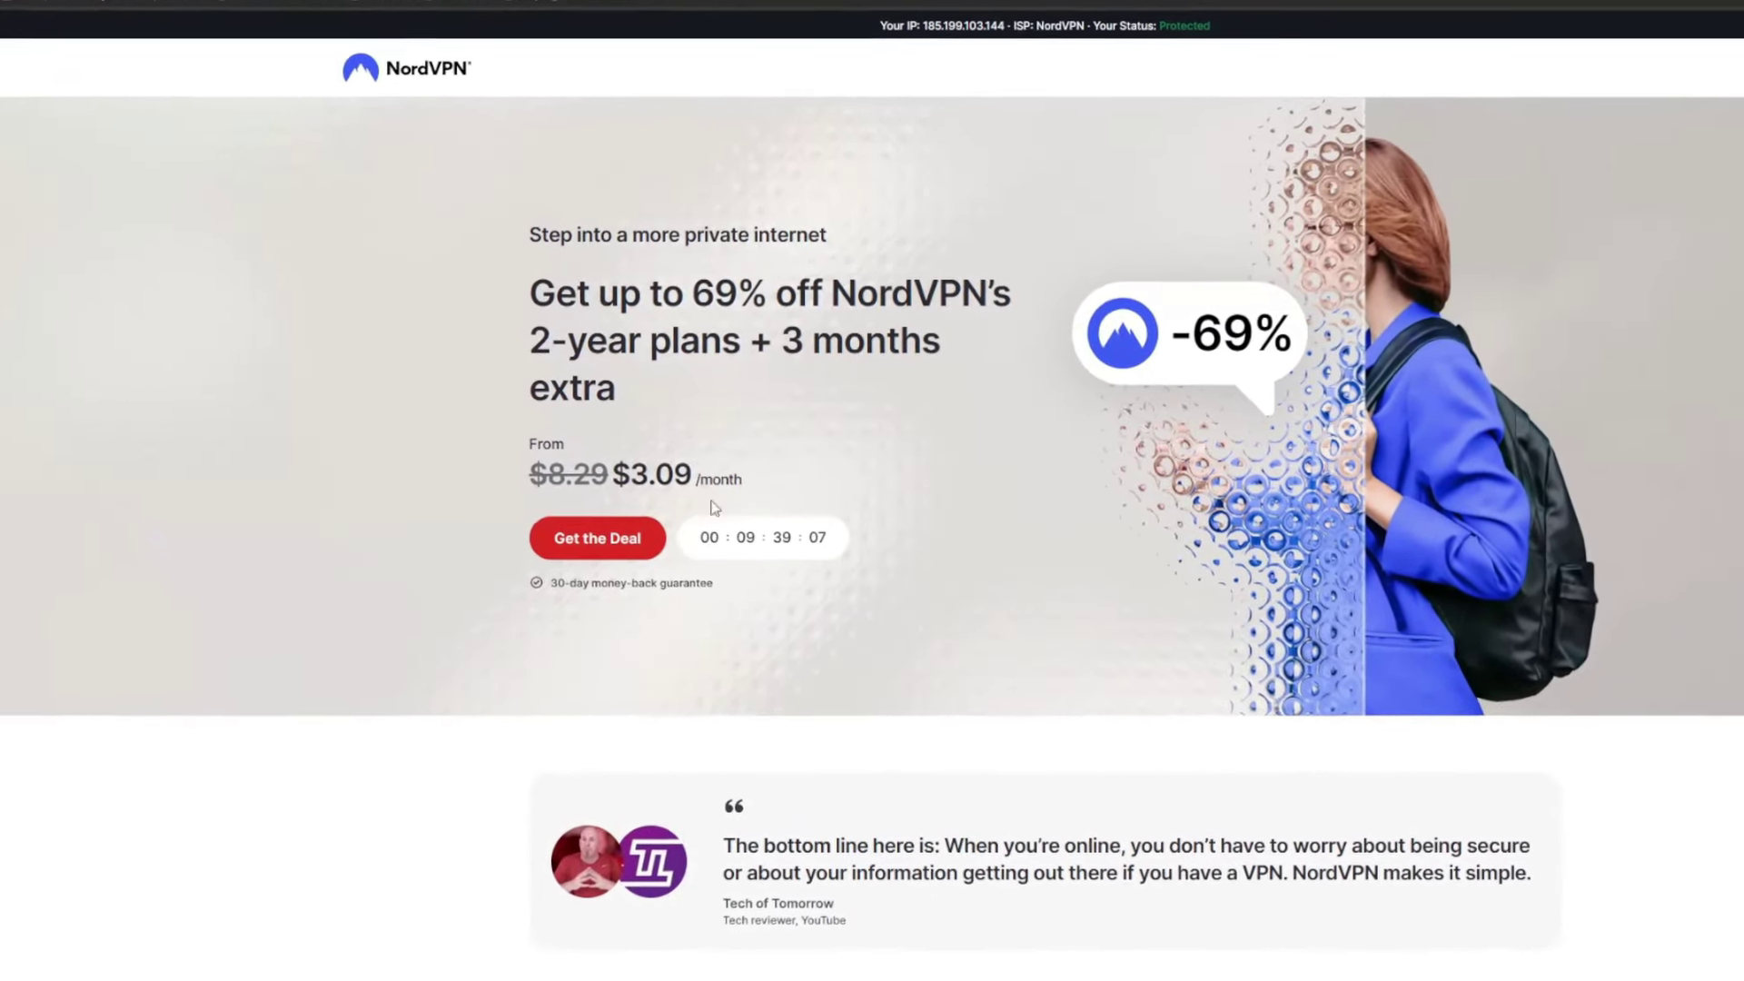
{"action": "left_click_drag", "start_coordinate": [786, 343], "coordinate": [953, 382]}
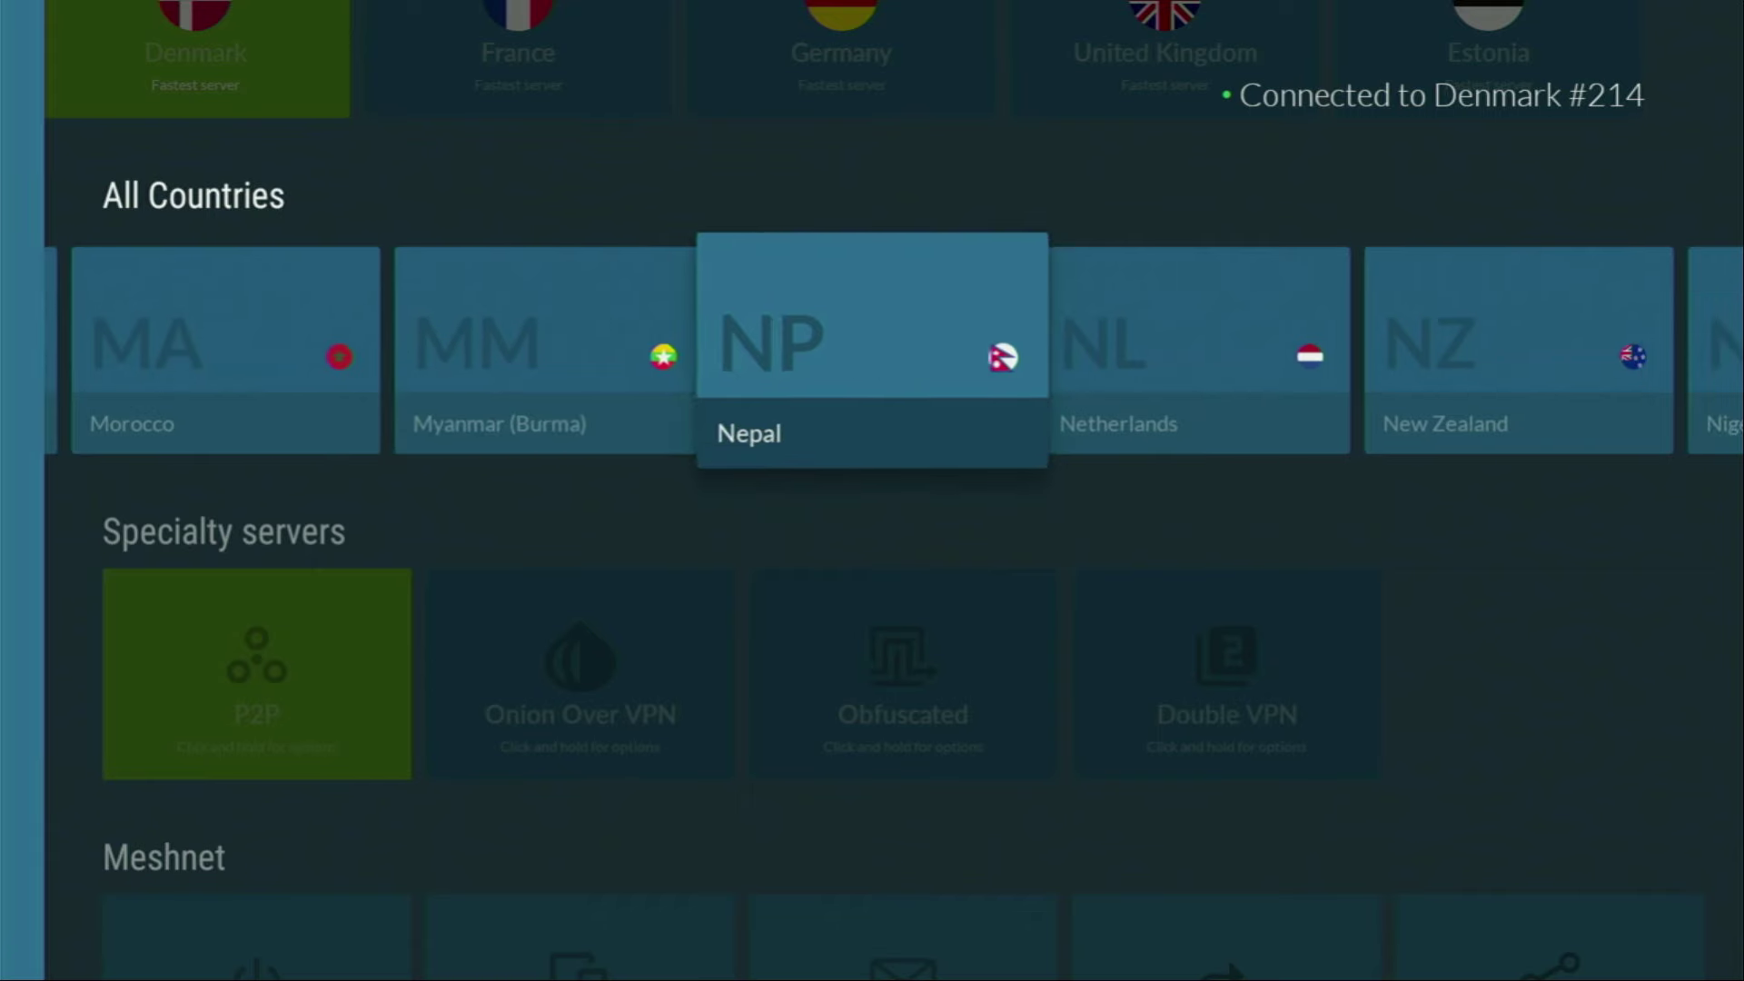
Browse NordVPN's server countries, then launch Downloader from the Fire TV home
{"action": "key", "text": "Right"}
{"action": "key", "text": "Right"}
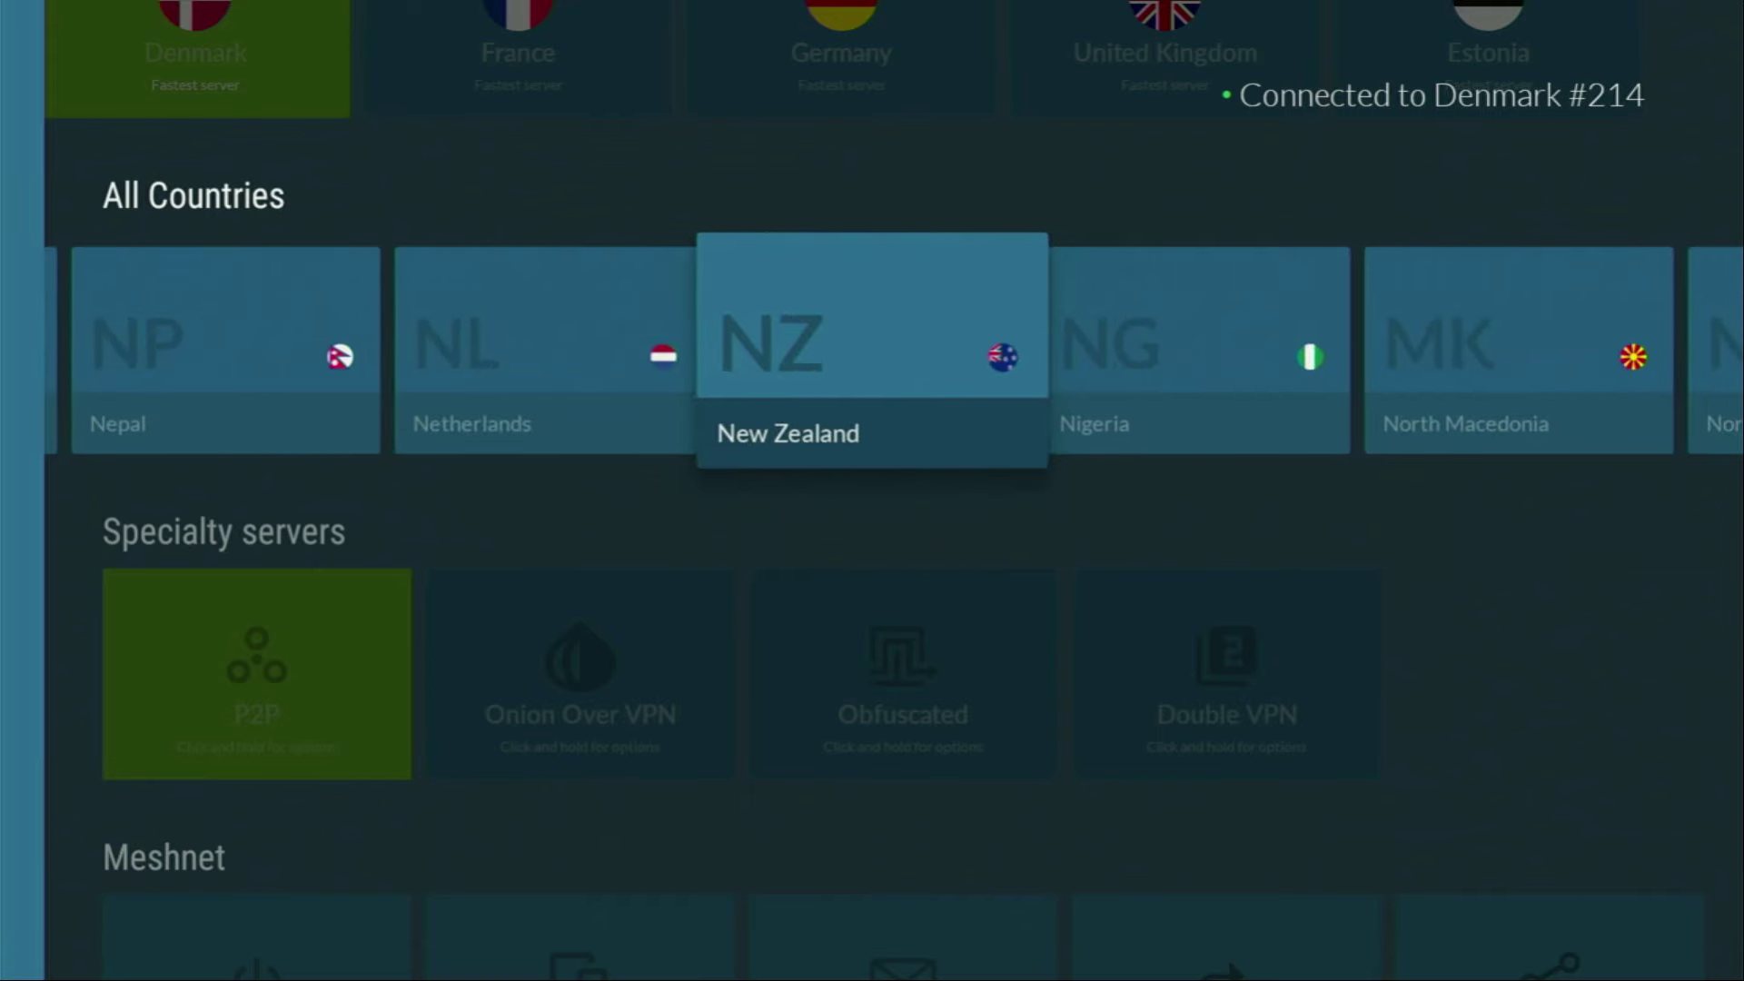
{"action": "key", "text": "Right"}
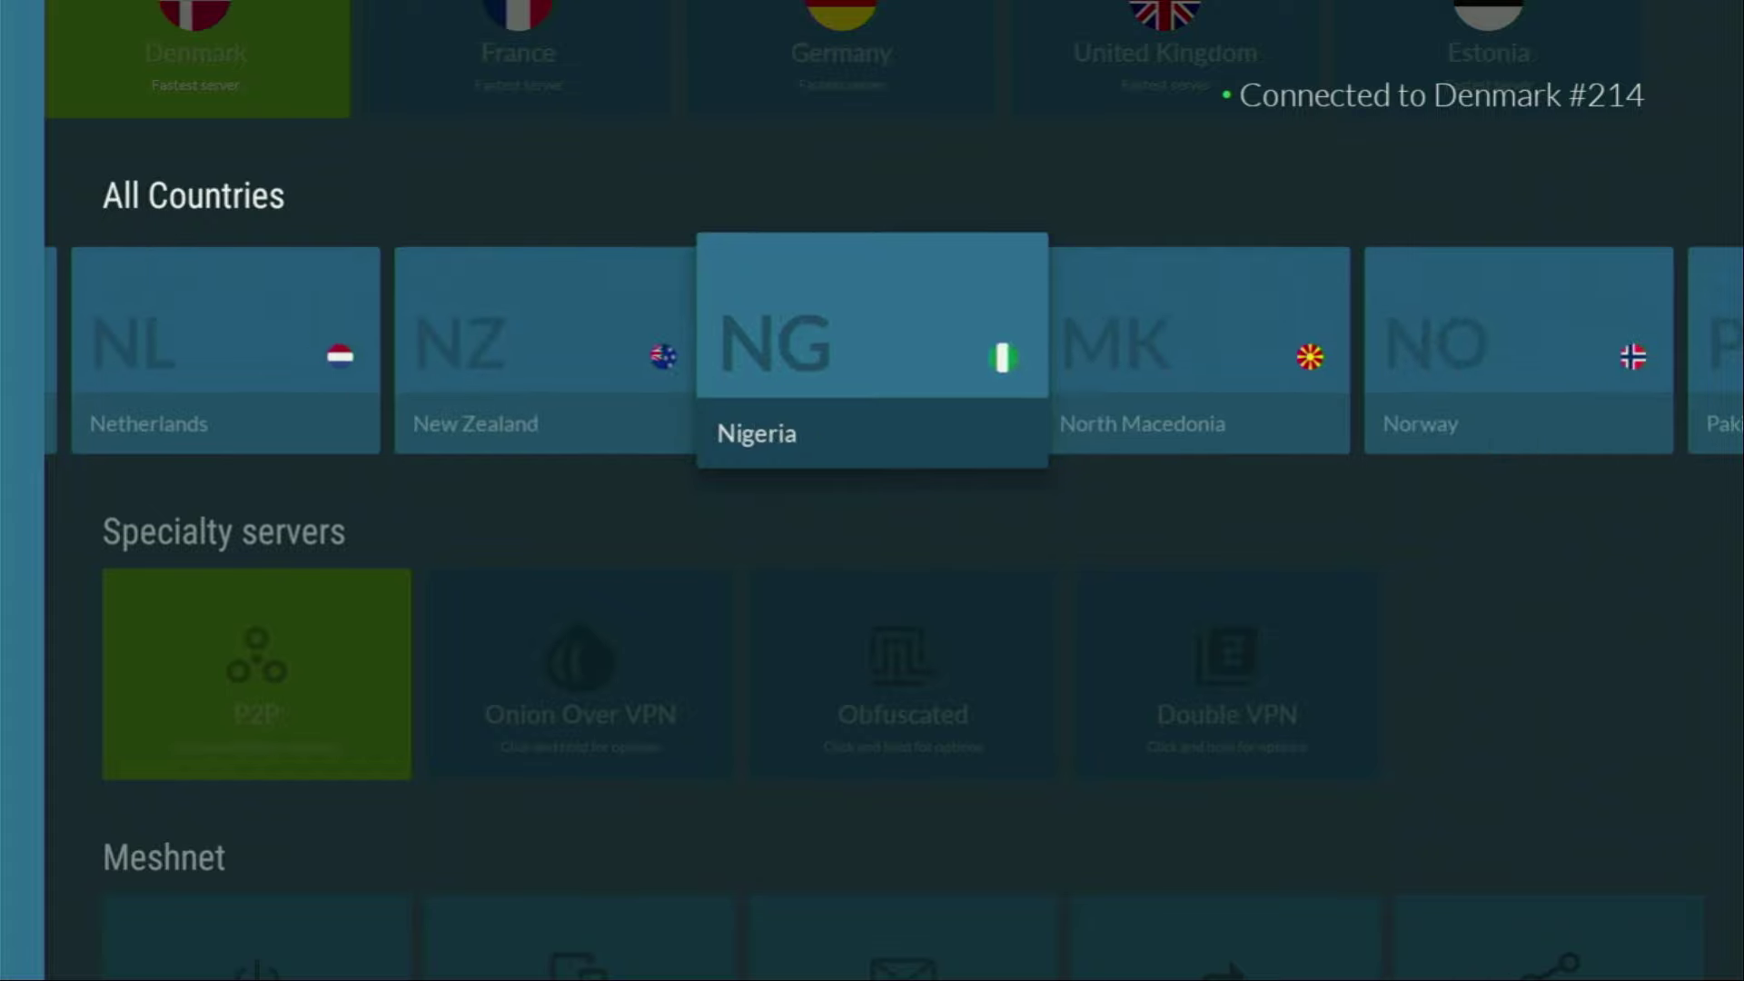
{"action": "key", "text": "Right"}
{"action": "key", "text": "Right"}
{"action": "key", "text": "Right"}
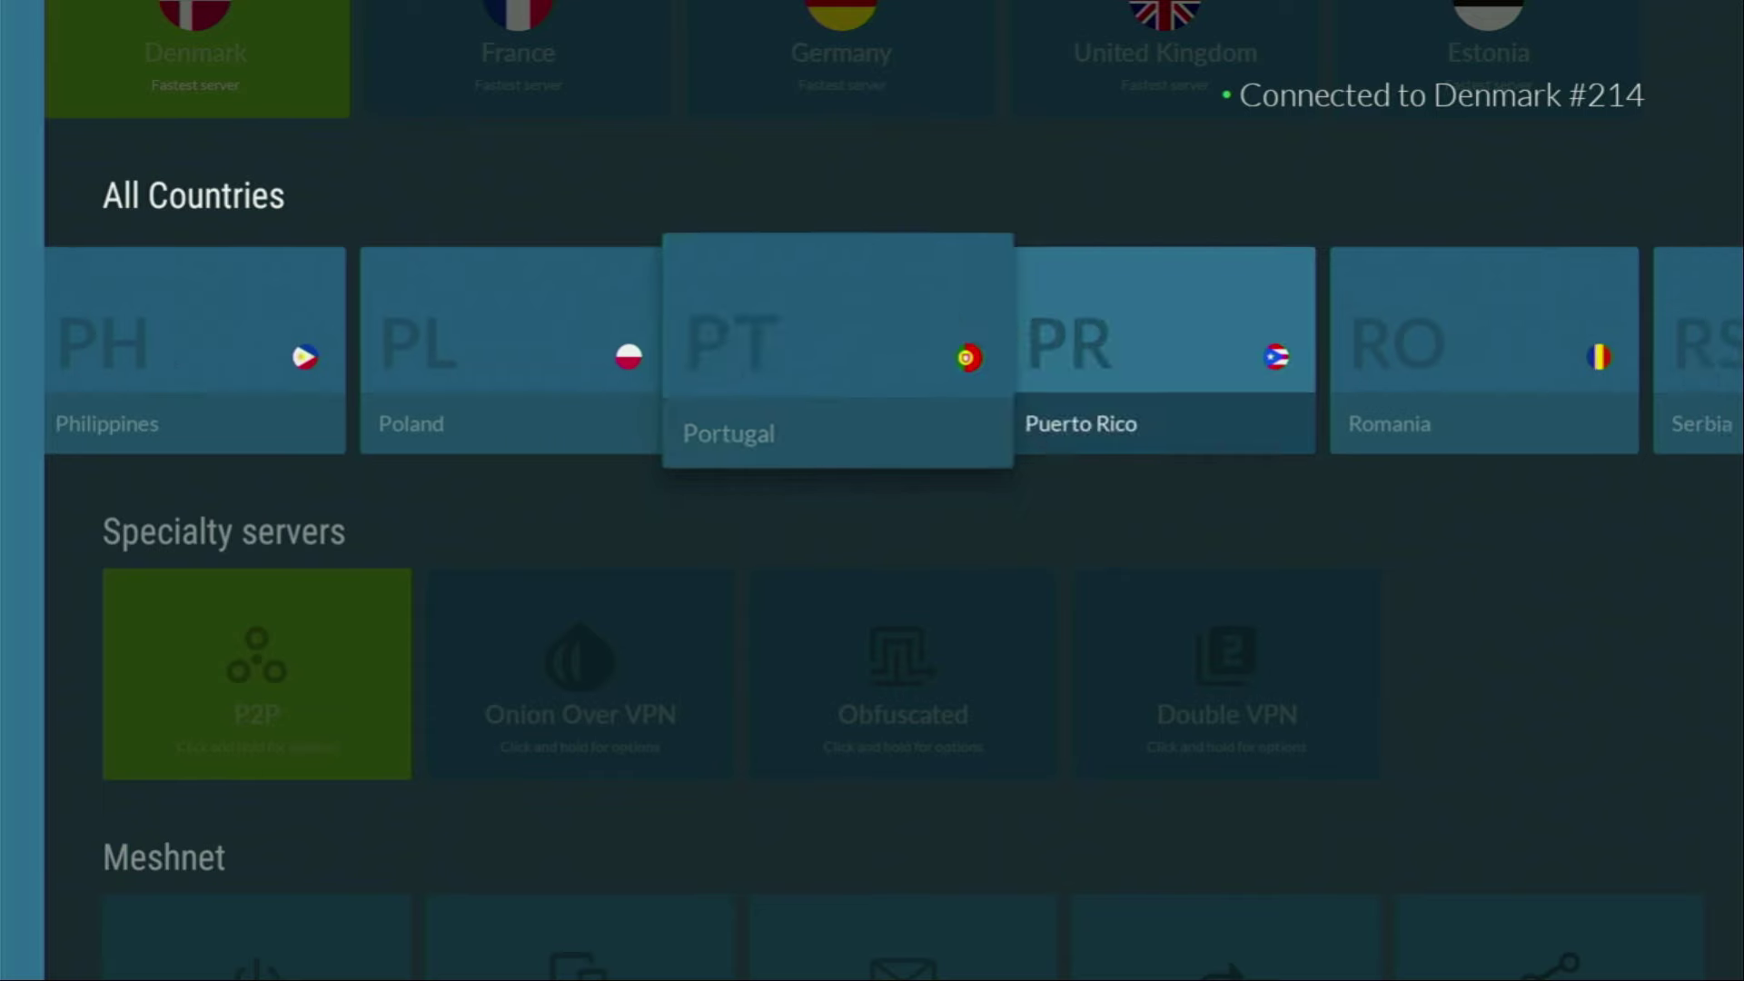
{"action": "key", "text": "Right"}
{"action": "key", "text": "Right"}
{"action": "key", "text": "Up"}
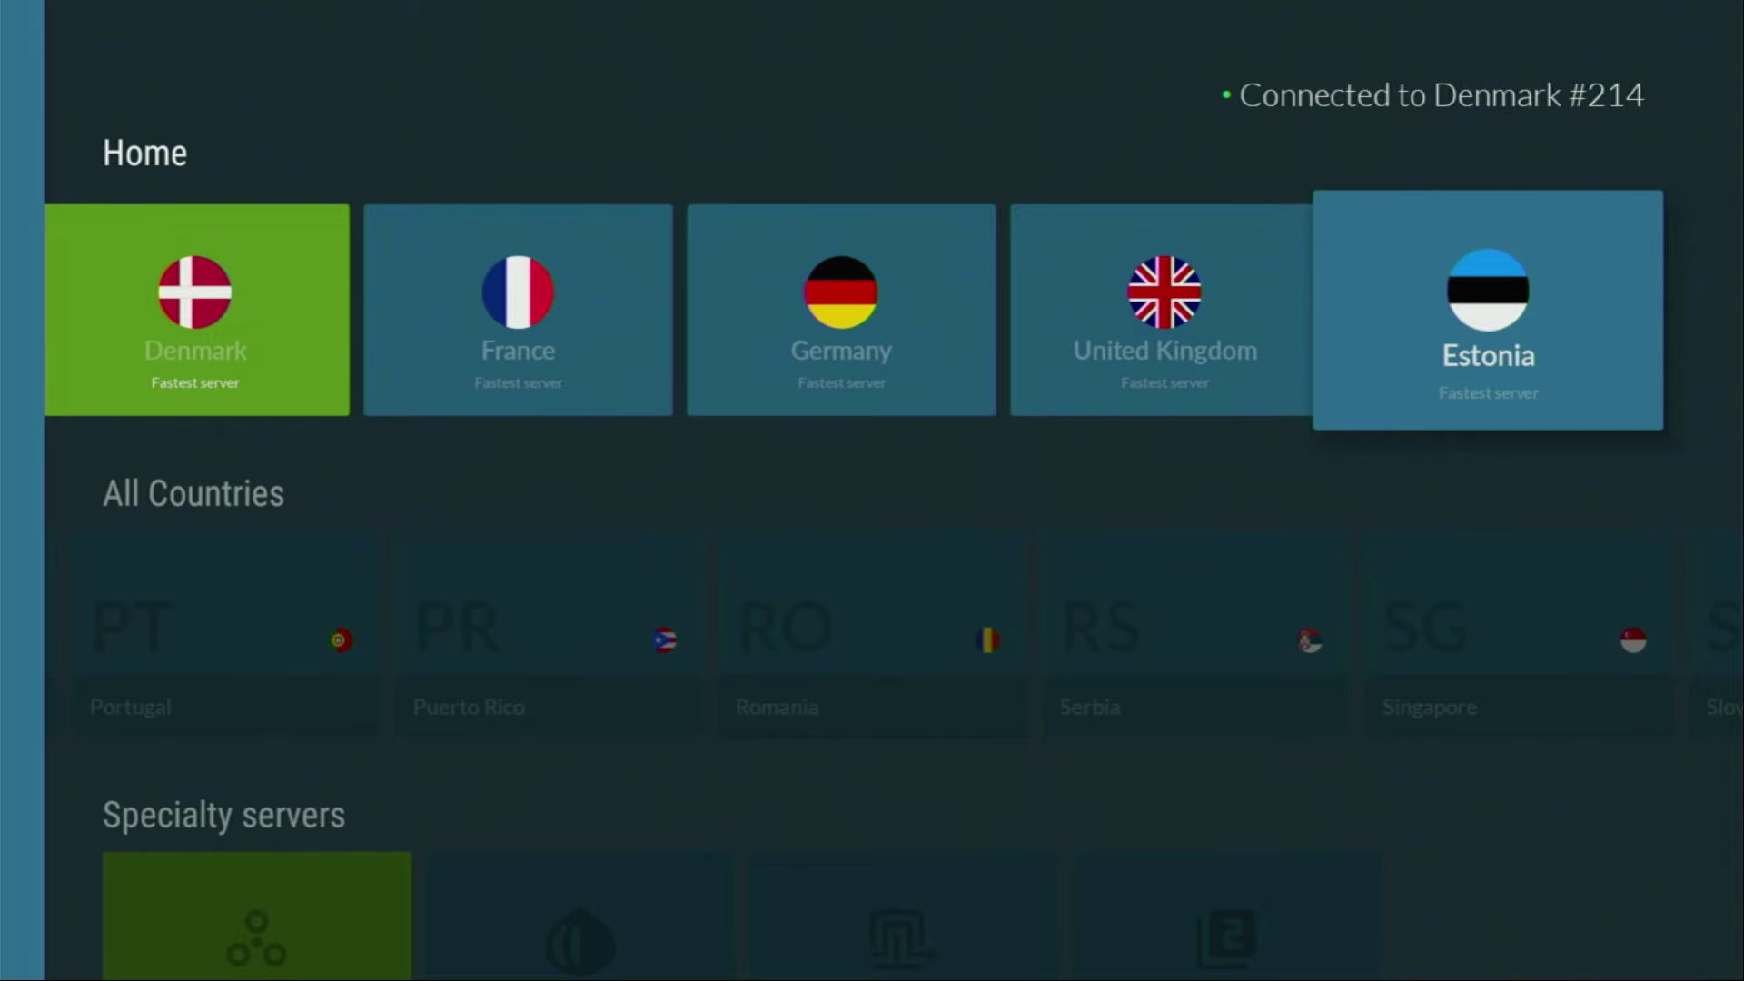
{"action": "key", "text": "Left"}
{"action": "key", "text": "Left"}
{"action": "key", "text": "Left"}
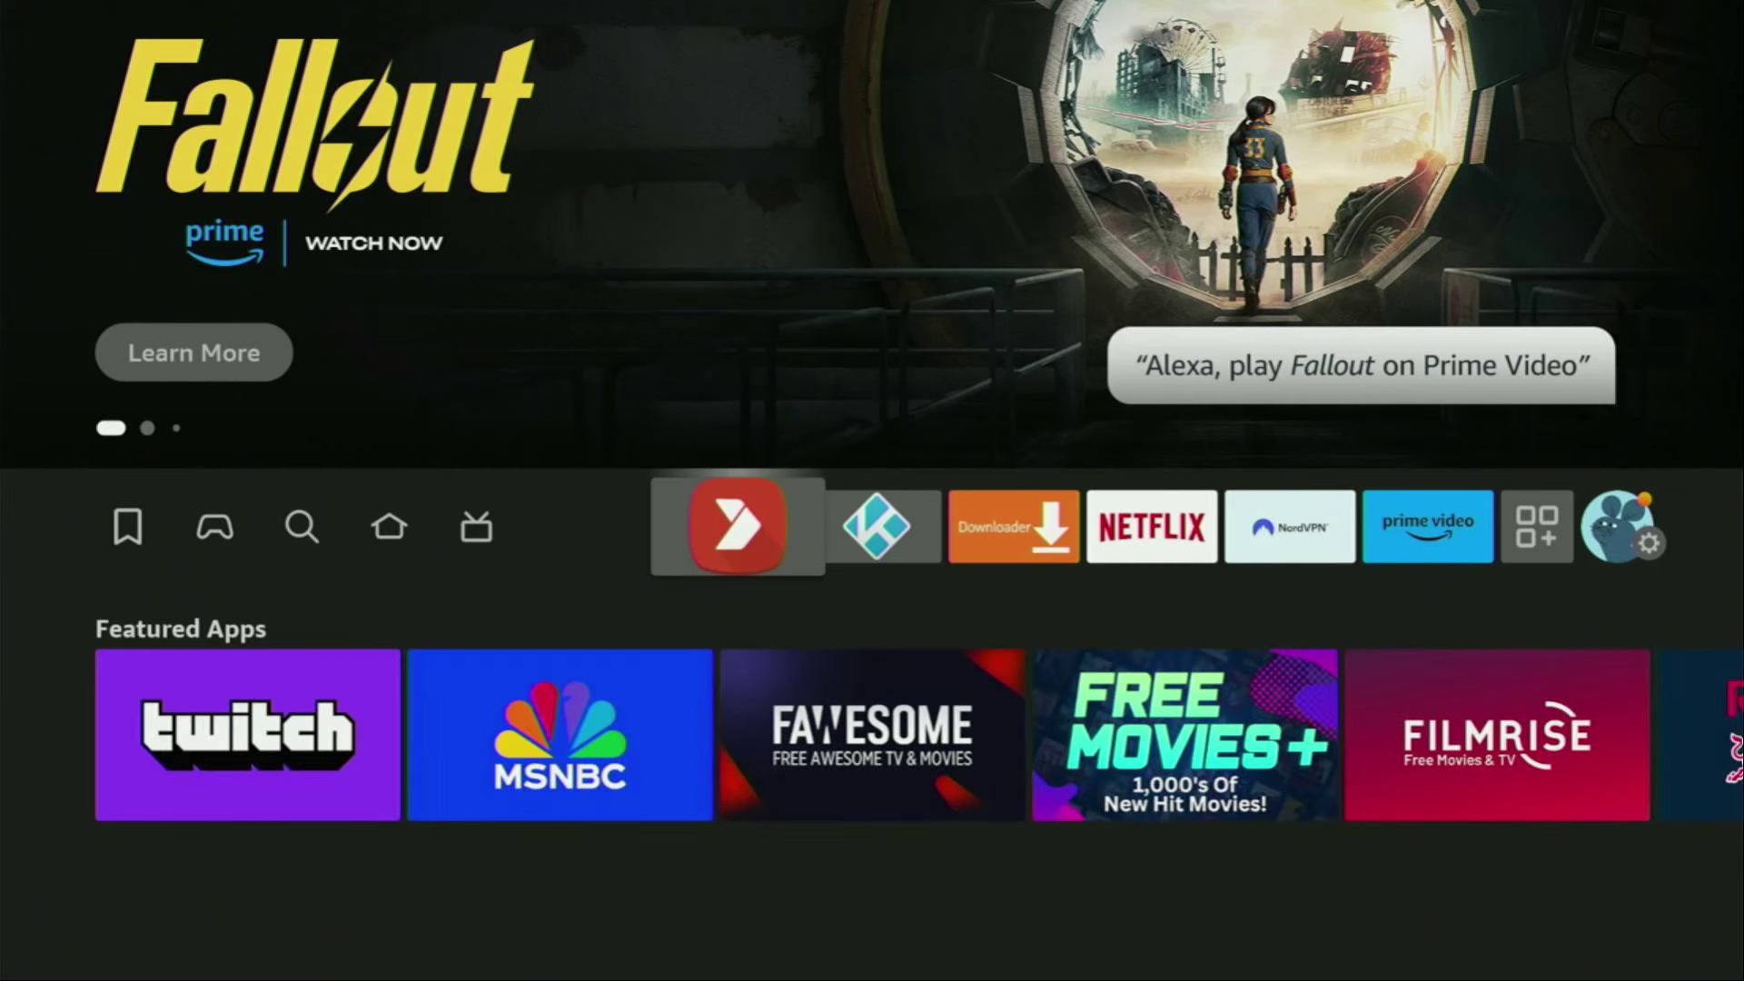
{"action": "key", "text": "Right"}
{"action": "key", "text": "Right"}
{"action": "key", "text": "Return"}
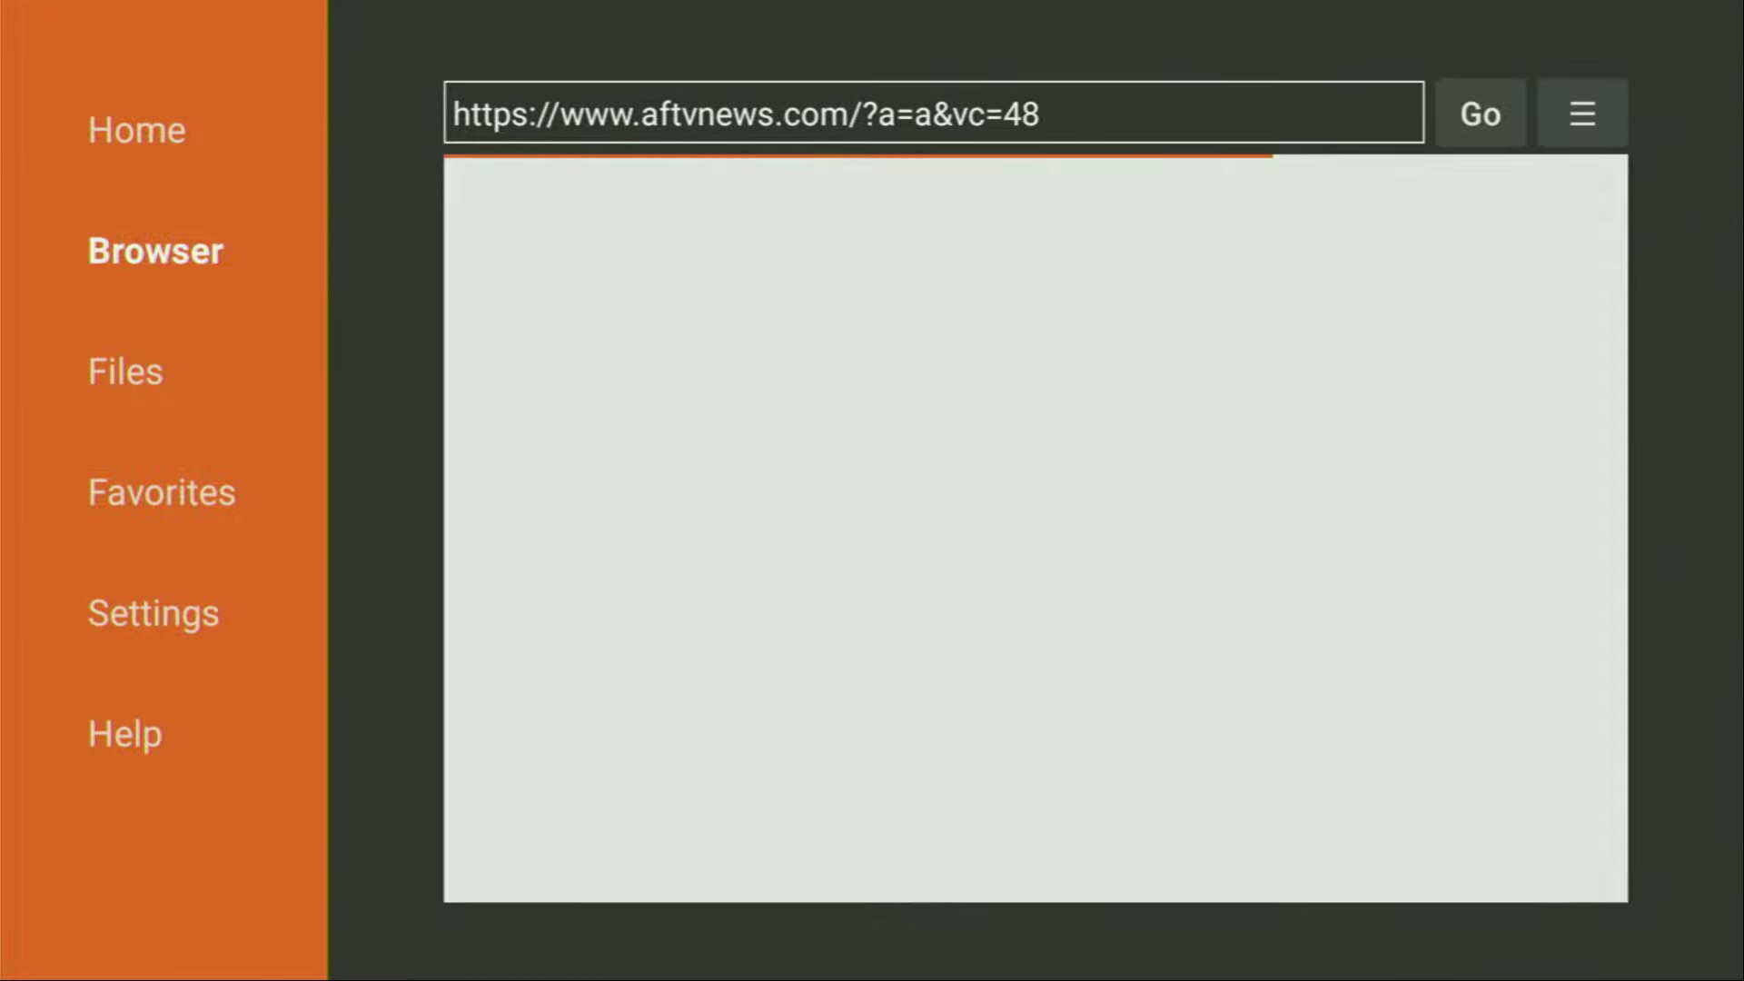
Return to Downloader's Home page and select the URL or search term field
{"action": "key", "text": "Left"}
{"action": "key", "text": "Up"}
{"action": "key", "text": "Up"}
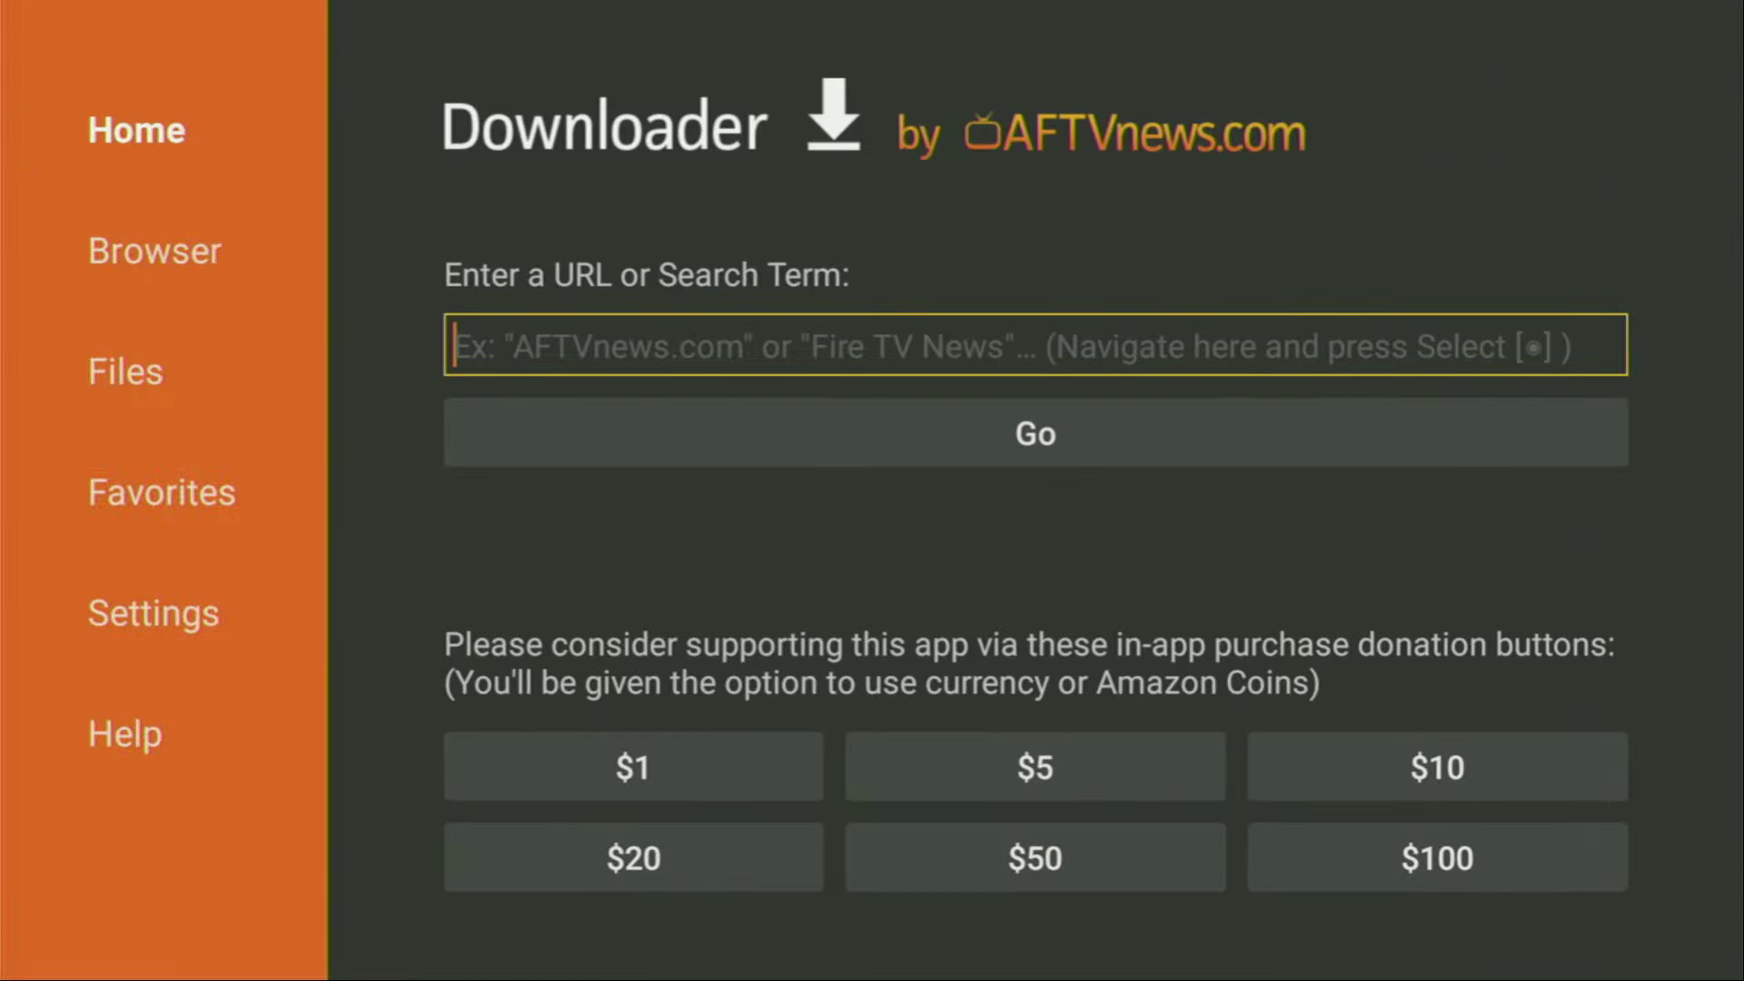
{"action": "key", "text": "Return"}
{"action": "key", "text": "Up"}
Enter the code 28907 on the on-screen keyboard and move focus to Go
{"action": "key", "text": "Right"}
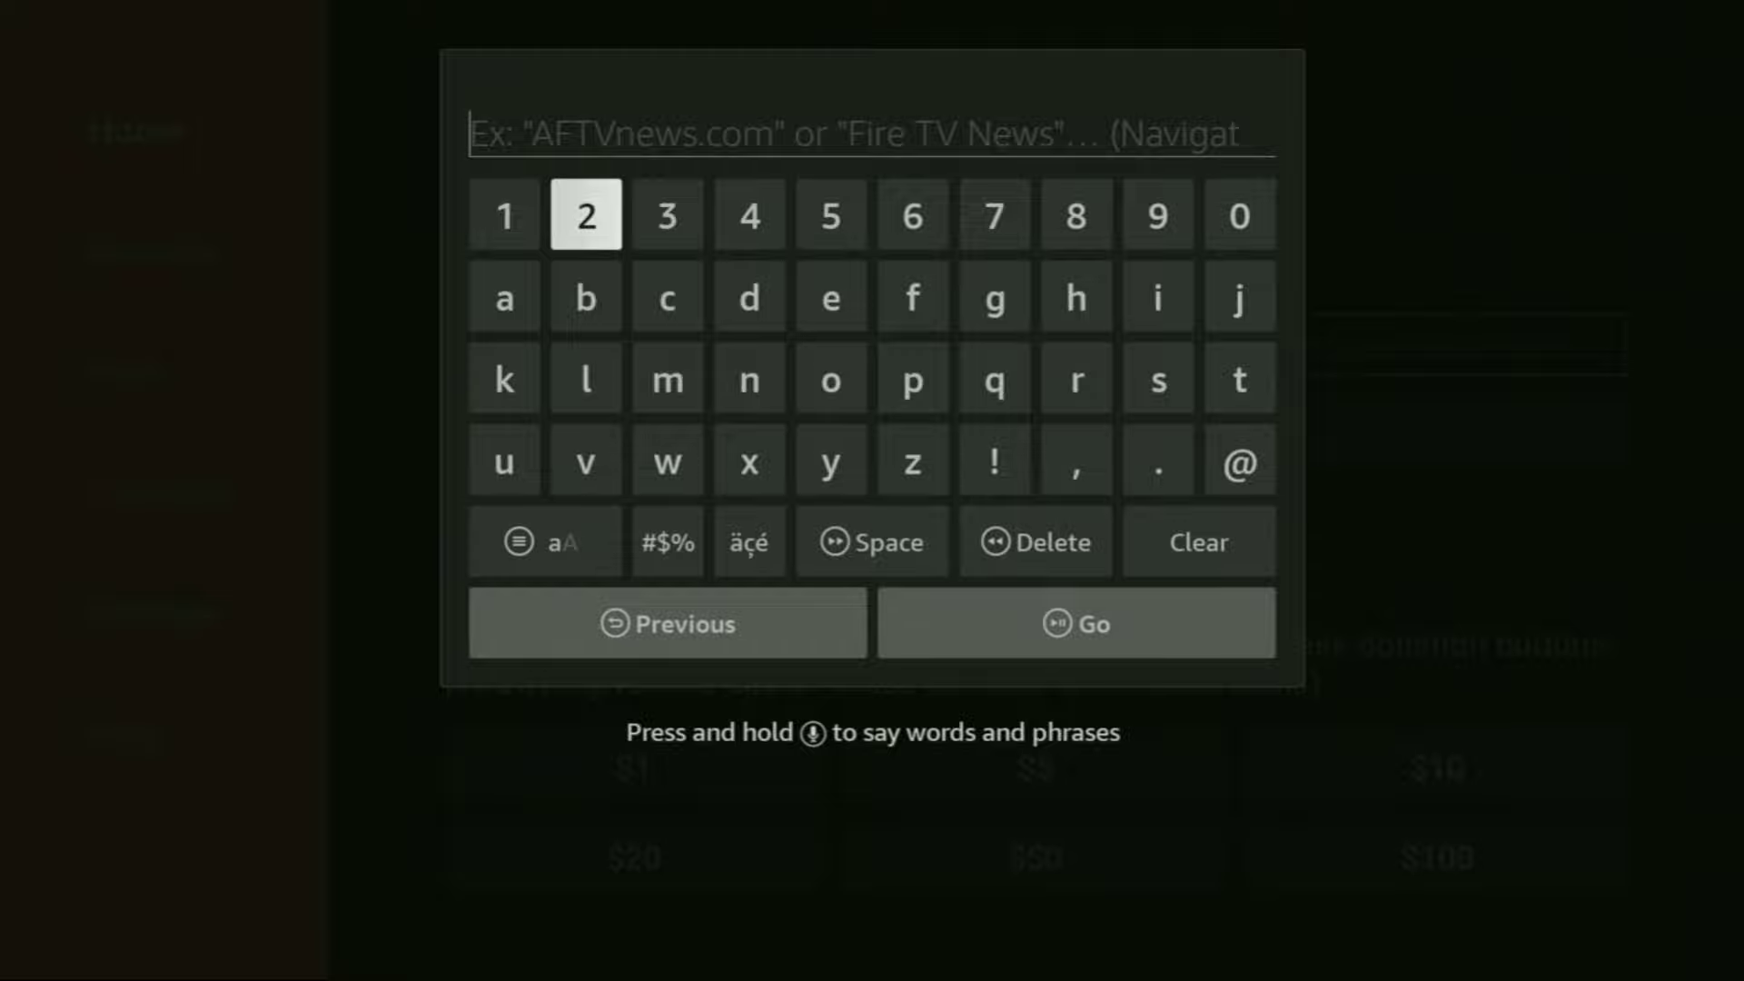
{"action": "key", "text": "Return"}
{"action": "key", "text": "Left"}
{"action": "key", "text": "Left"}
{"action": "key", "text": "Left"}
{"action": "key", "text": "Left"}
{"action": "key", "text": "Return"}
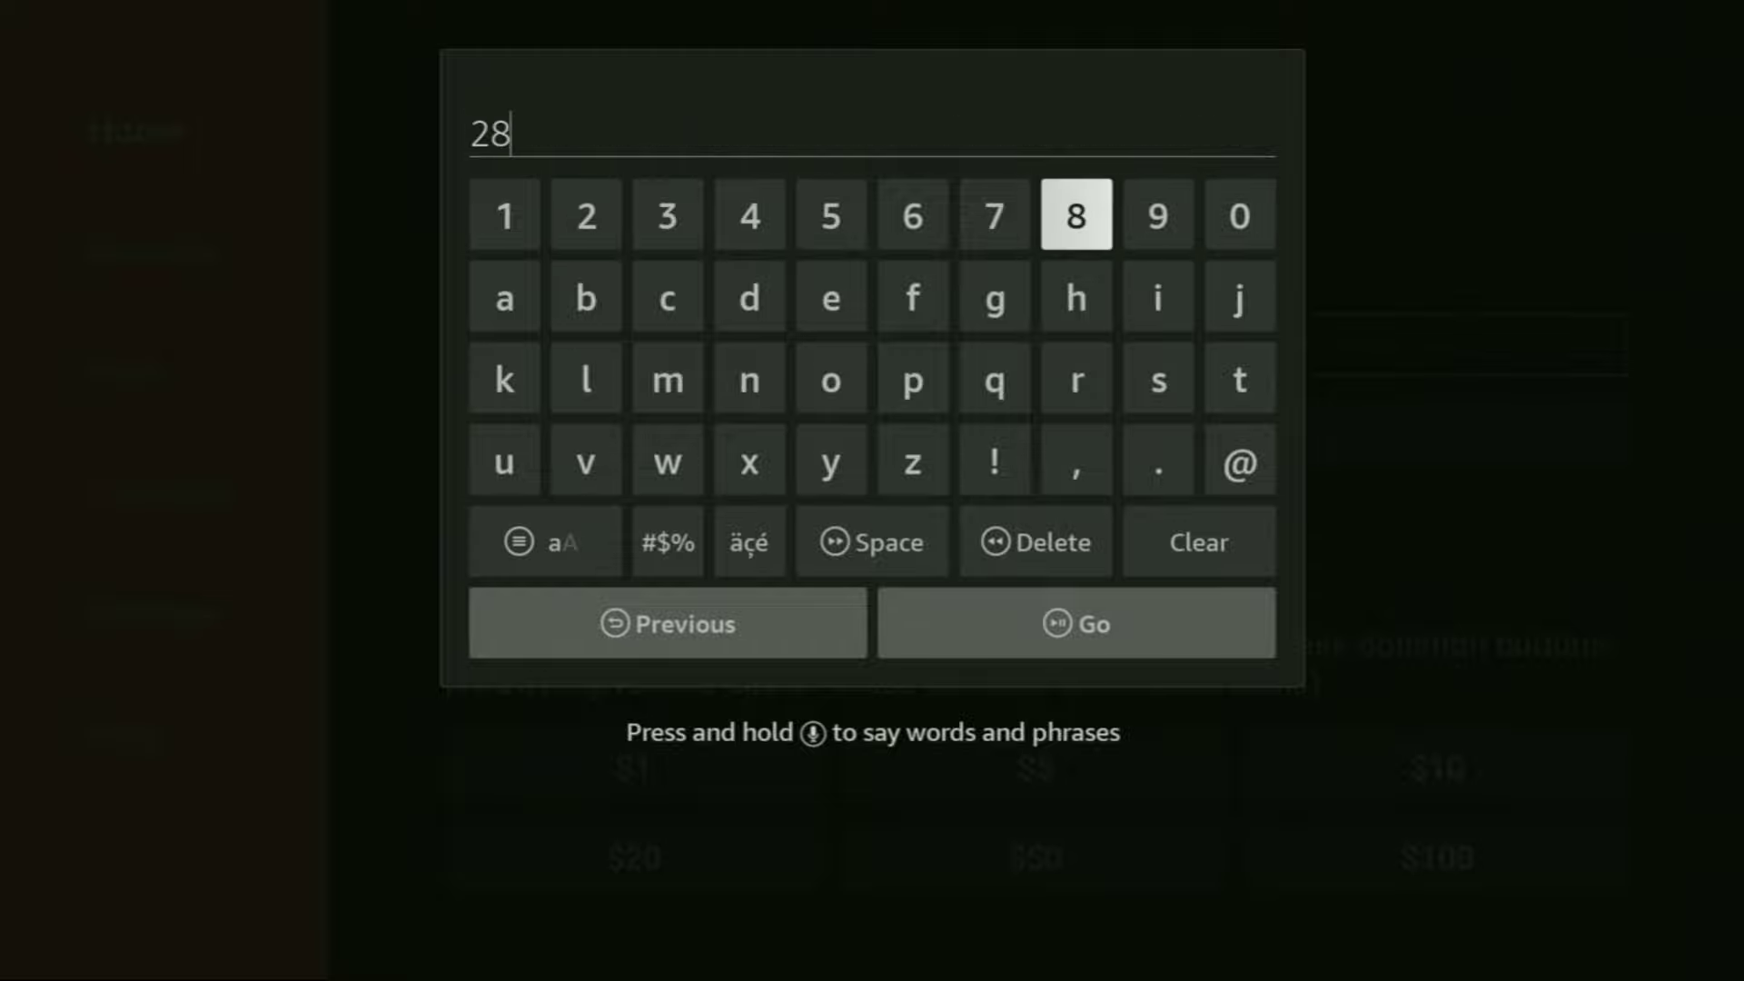
{"action": "key", "text": "Right"}
{"action": "key", "text": "Return"}
{"action": "key", "text": "Right"}
{"action": "key", "text": "Return"}
{"action": "key", "text": "Left"}
{"action": "key", "text": "Left"}
{"action": "key", "text": "Left"}
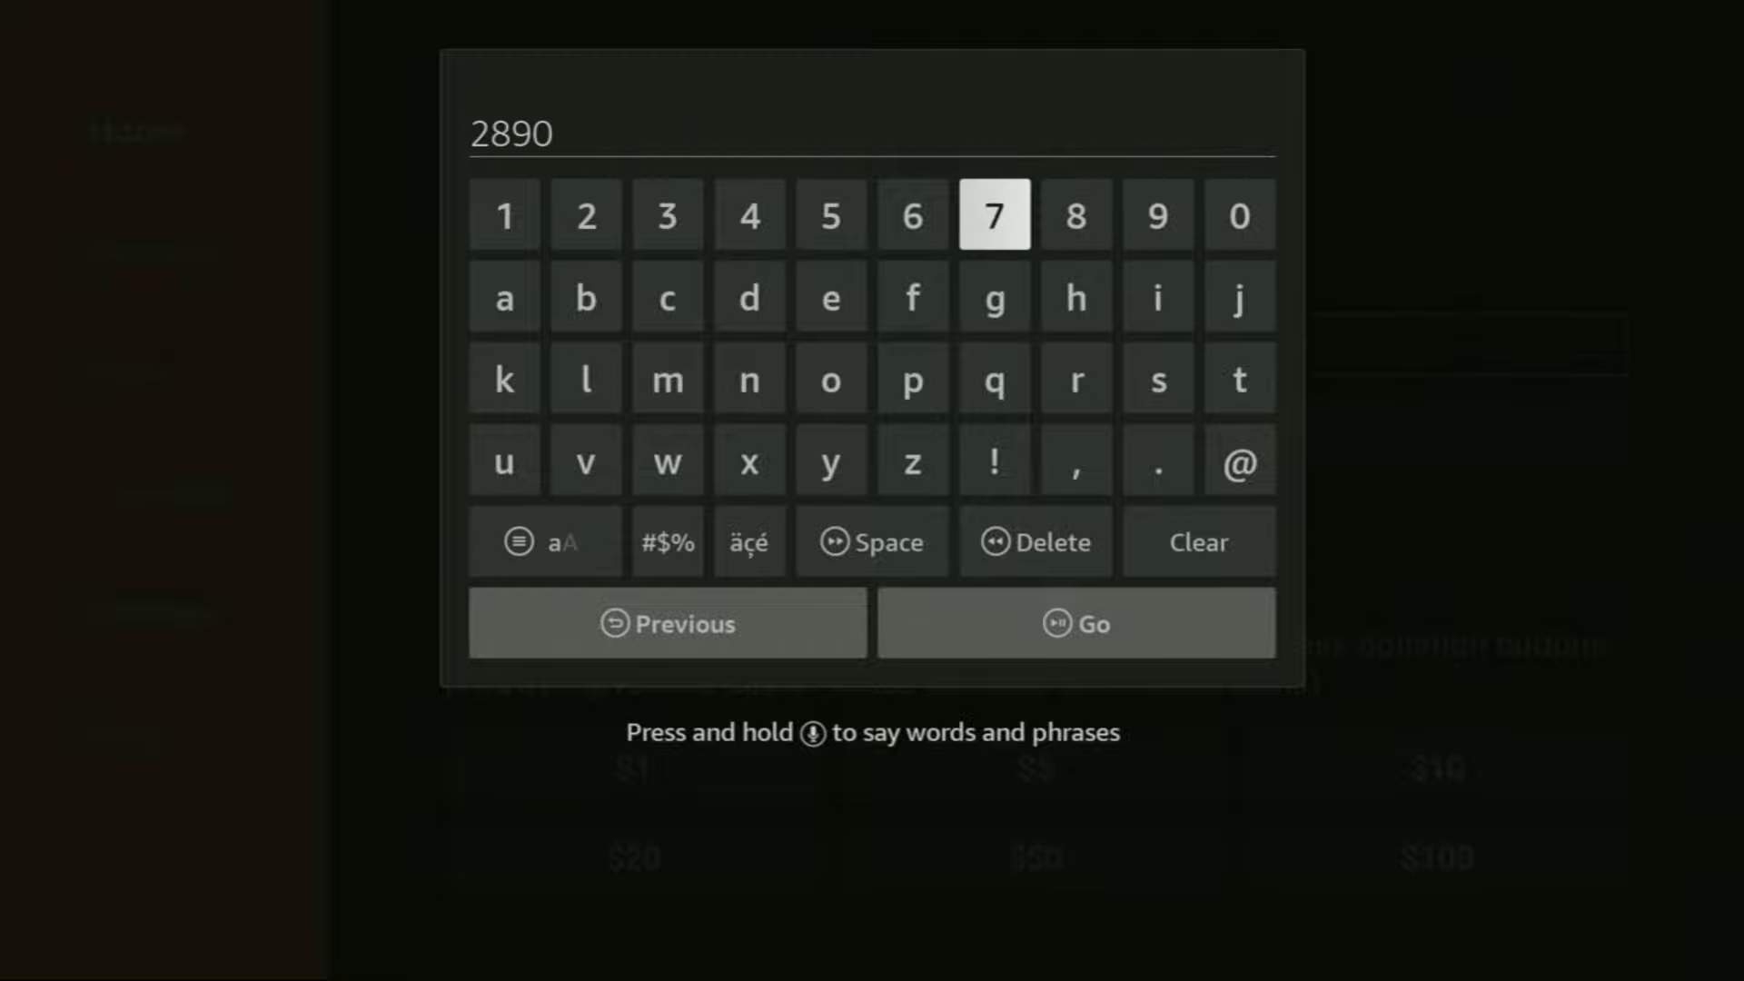
{"action": "key", "text": "Return"}
{"action": "key", "text": "Down"}
{"action": "key", "text": "Down"}
{"action": "key", "text": "Down"}
{"action": "key", "text": "Down"}
{"action": "key", "text": "Down"}
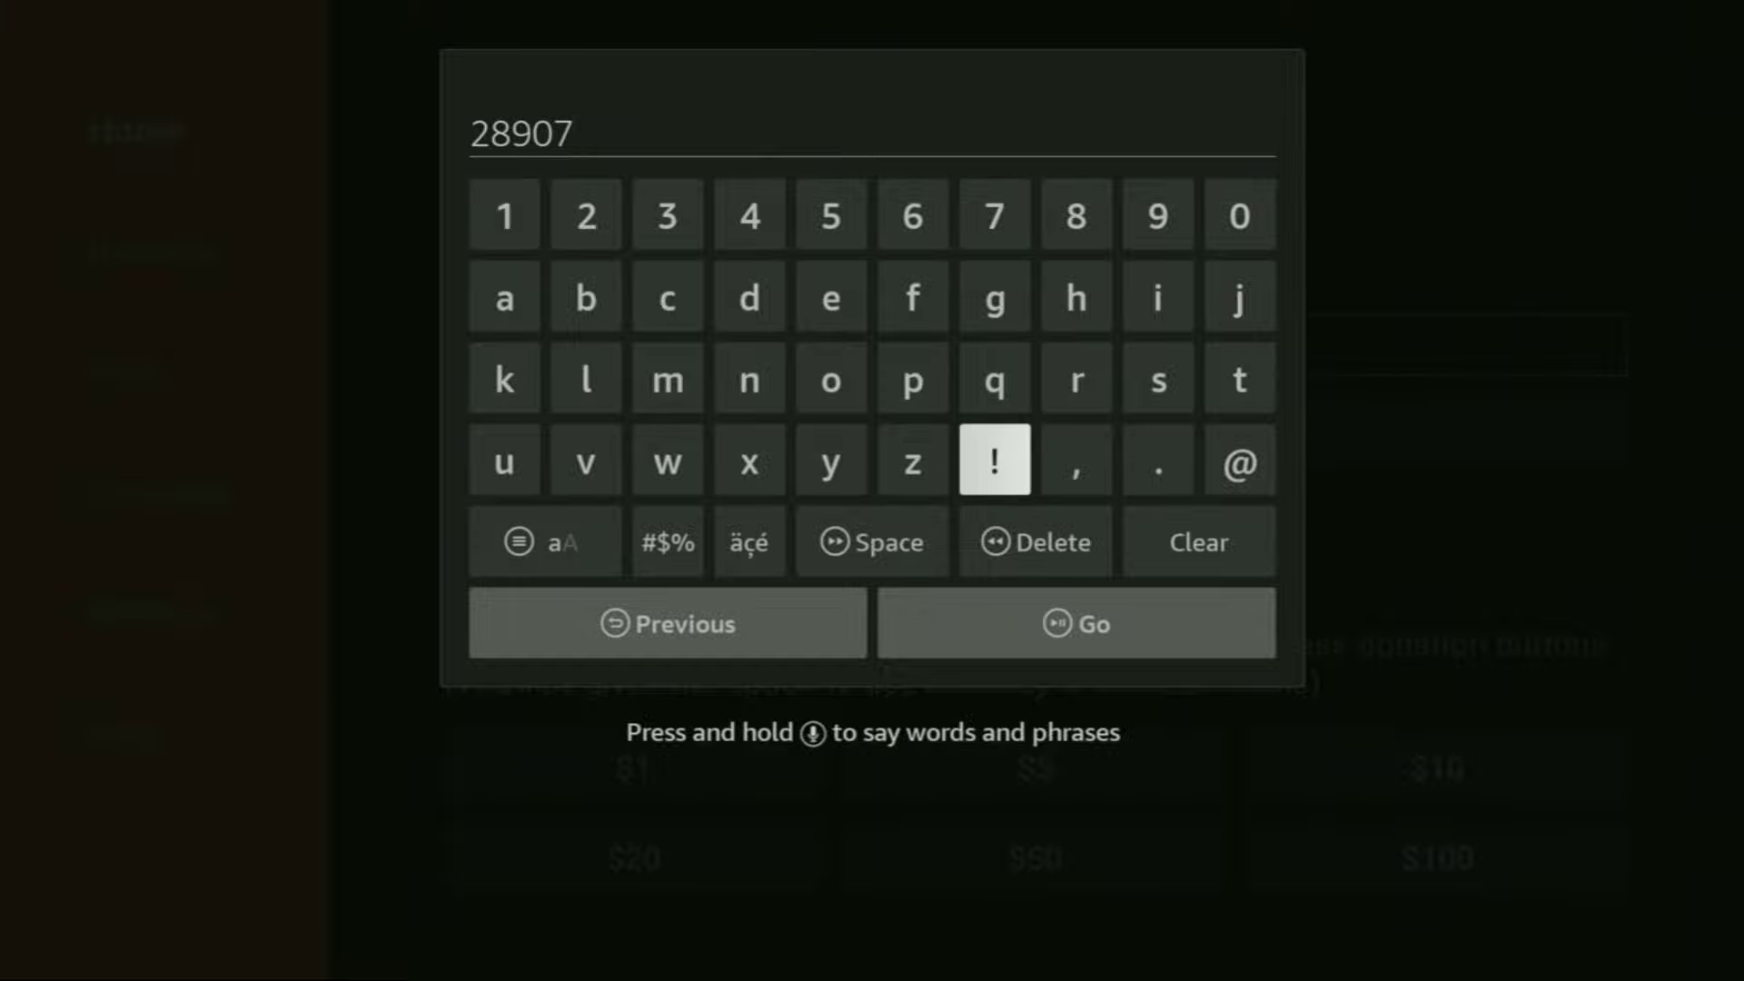
Load code 28907's page and open IPTV Smarters Pro from the IPTV Players category
{"action": "key", "text": "Return"}
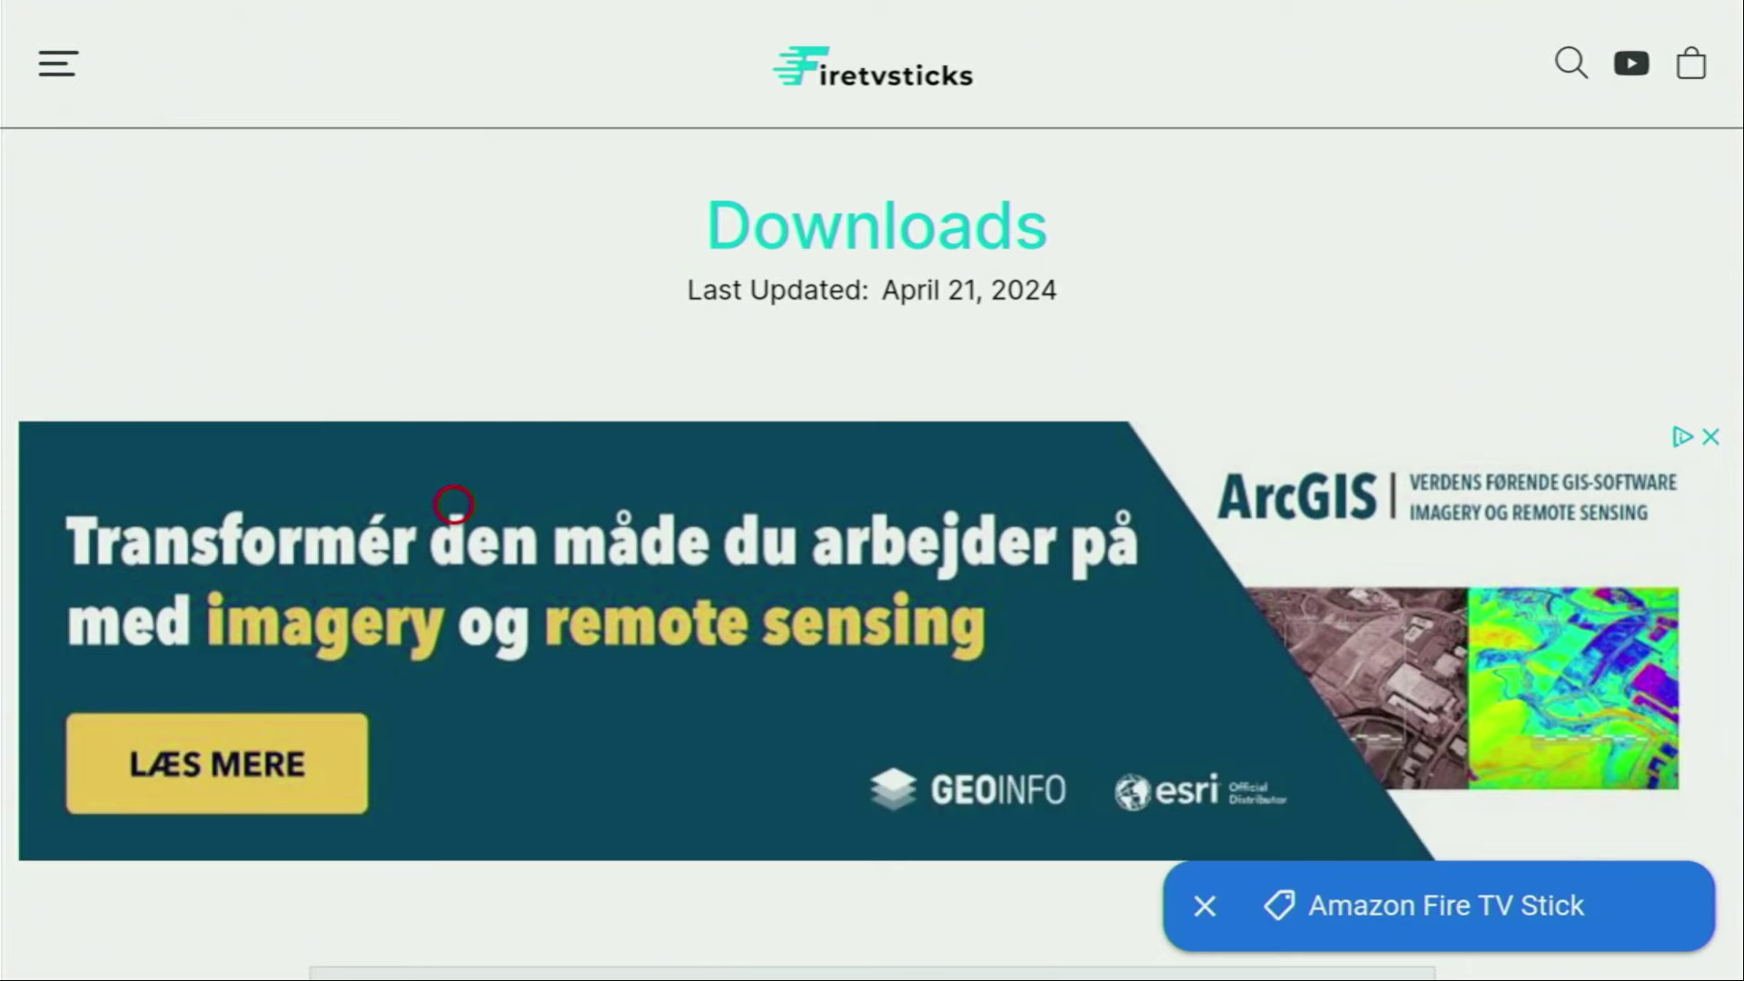
{"action": "scroll", "coordinate": [454, 945], "scroll_direction": "down", "scroll_amount": 3}
{"action": "scroll", "coordinate": [455, 944], "scroll_direction": "down", "scroll_amount": 5}
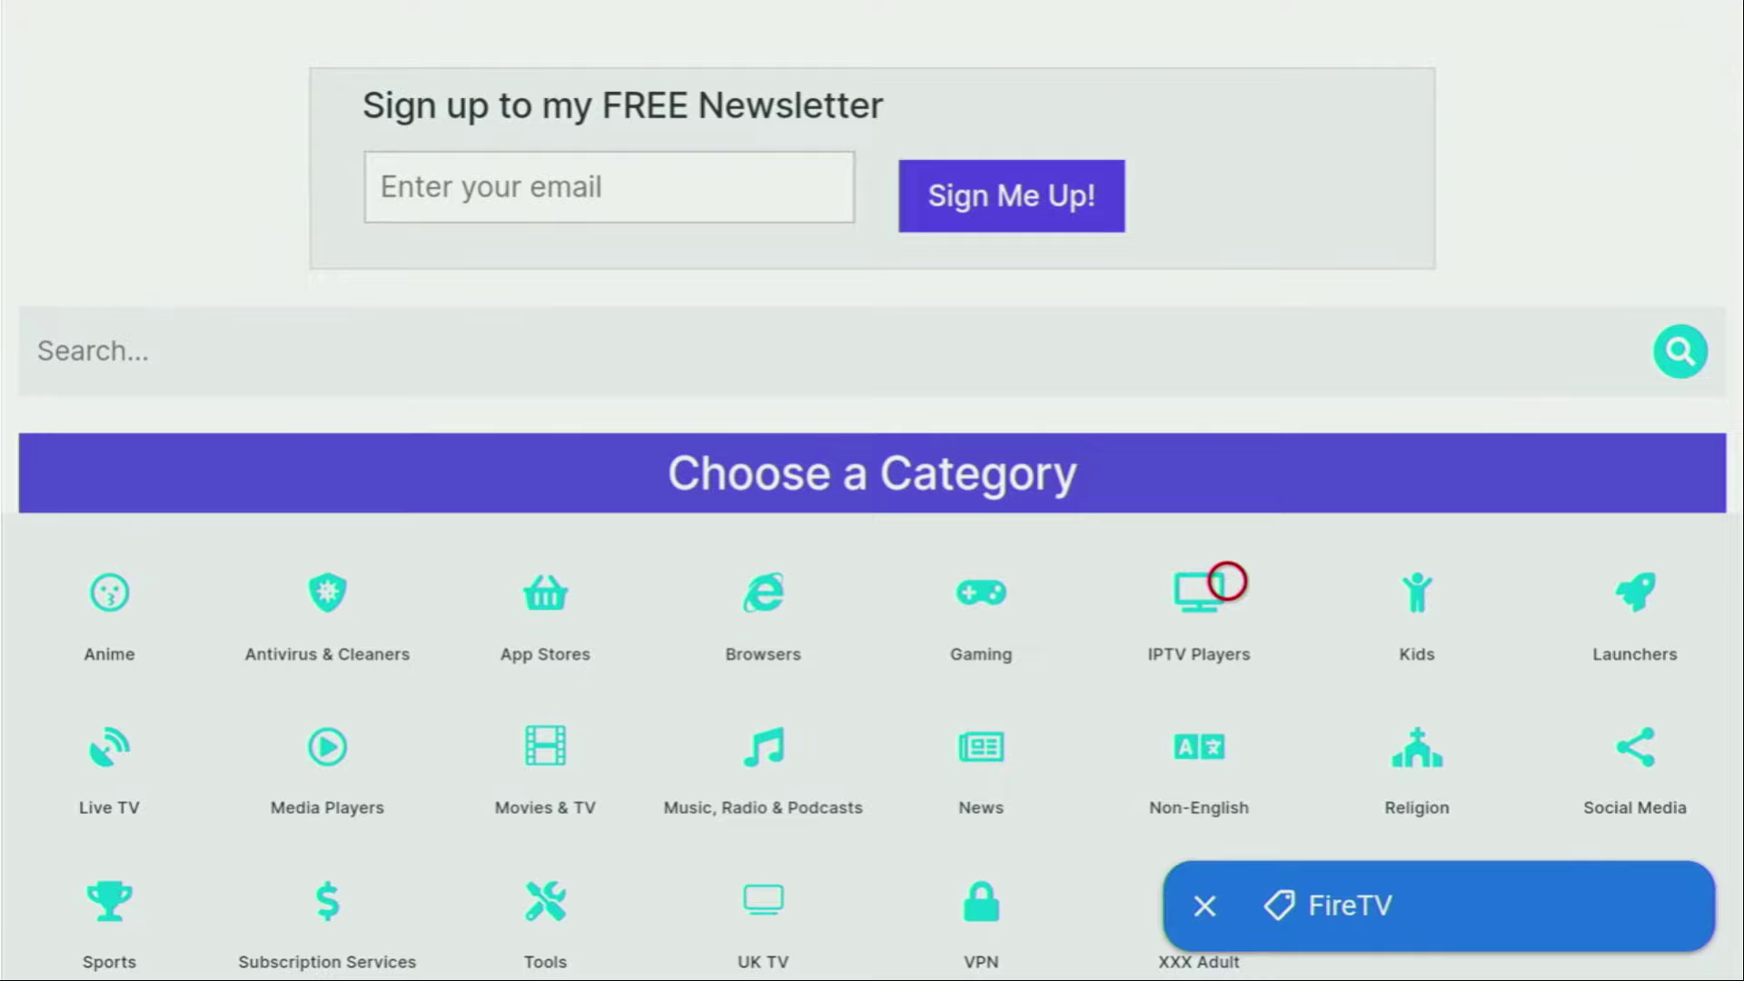
{"action": "left_click", "coordinate": [1226, 582]}
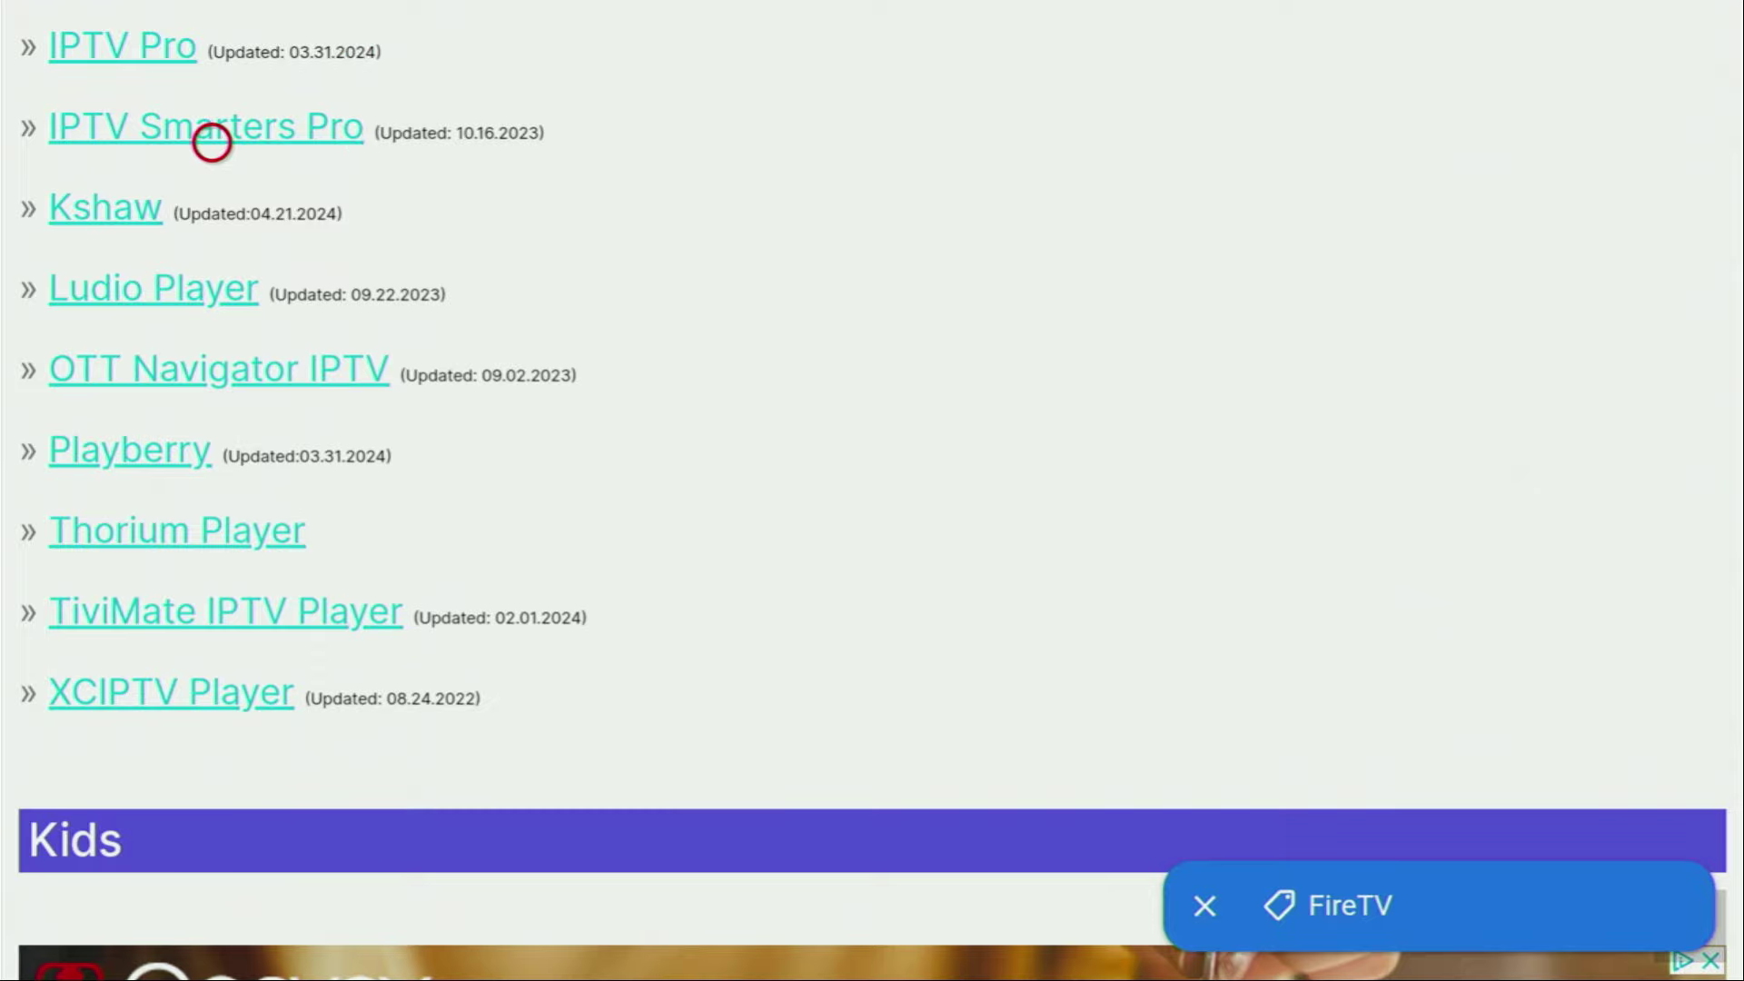
{"action": "left_click", "coordinate": [212, 140]}
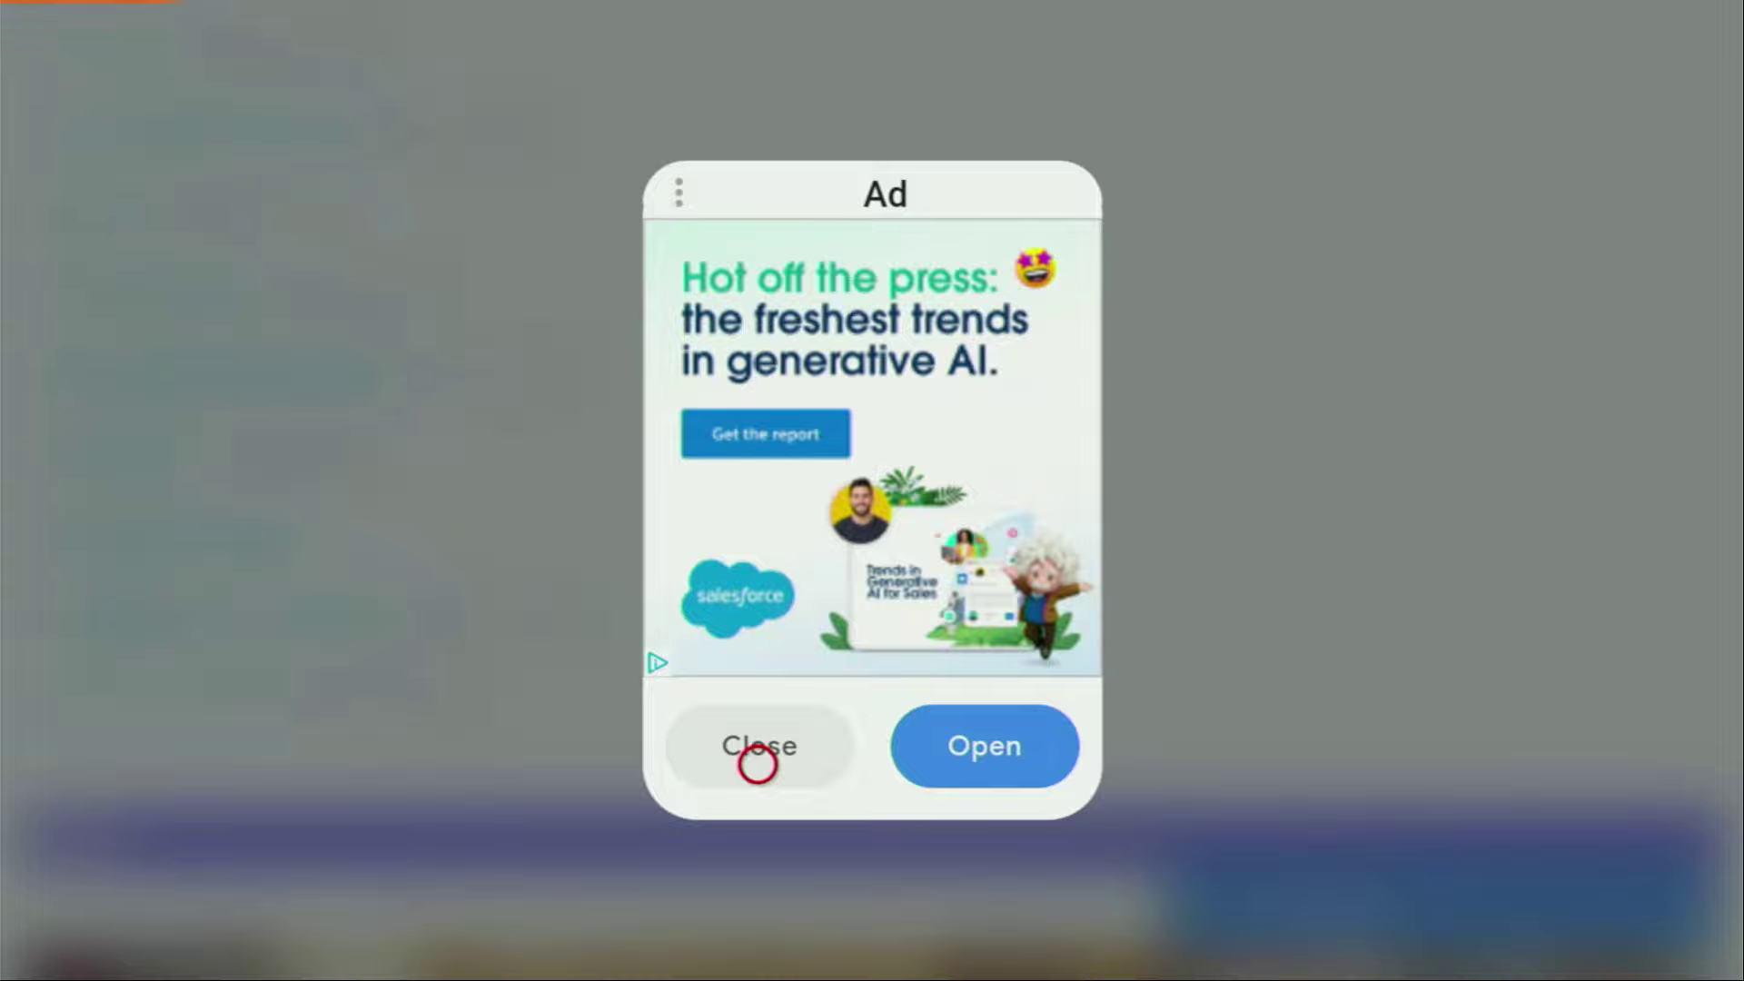
Close the ad and download the 78.4 MB IPTV Smarters Pro APK
{"action": "left_click", "coordinate": [757, 766]}
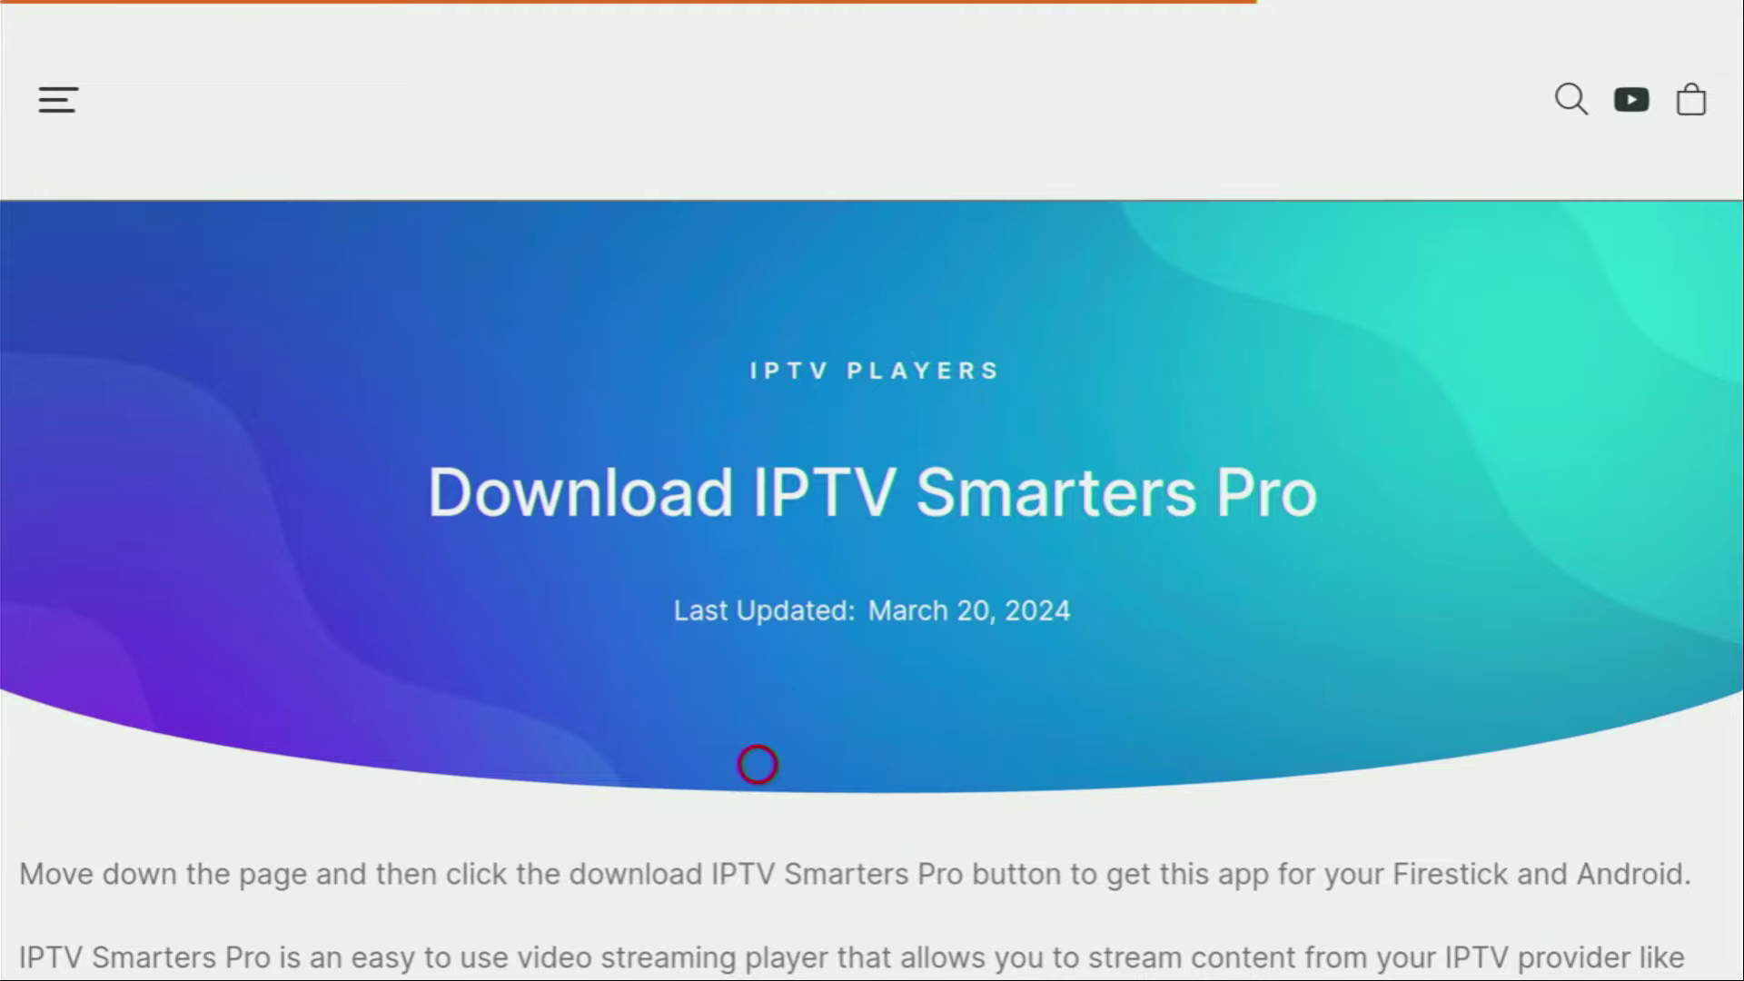
{"action": "scroll", "coordinate": [758, 765], "scroll_direction": "down", "scroll_amount": 15}
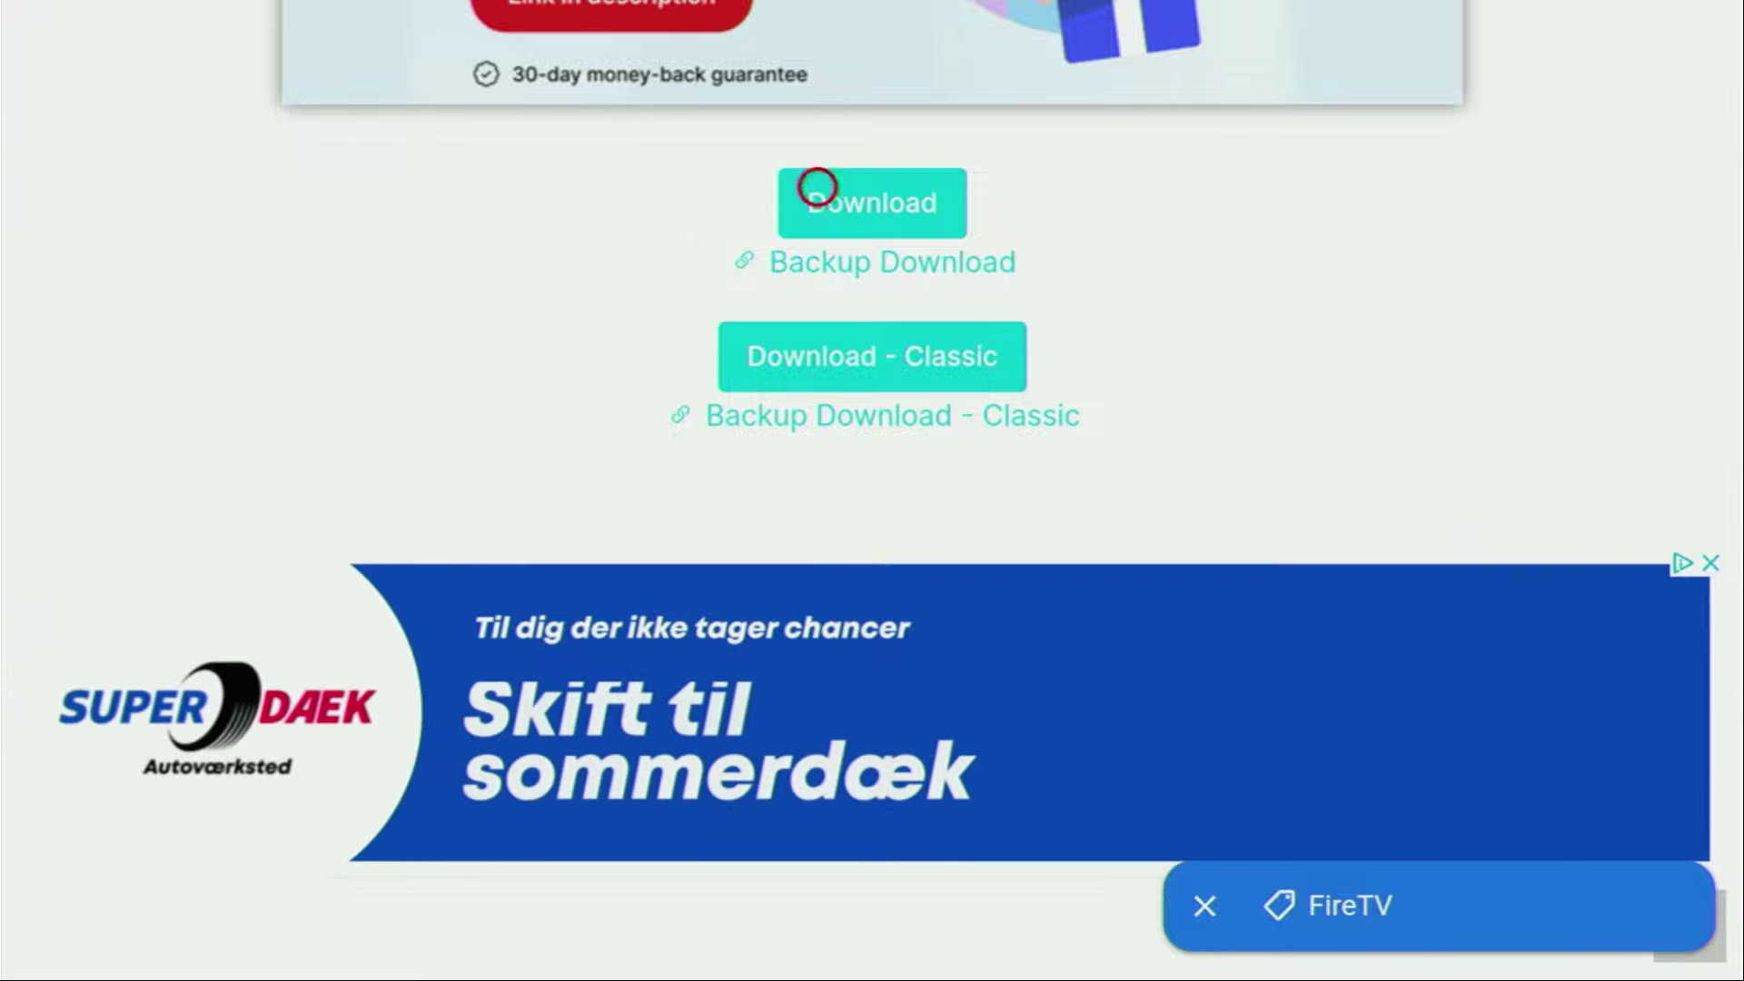
{"action": "left_click", "coordinate": [818, 173]}
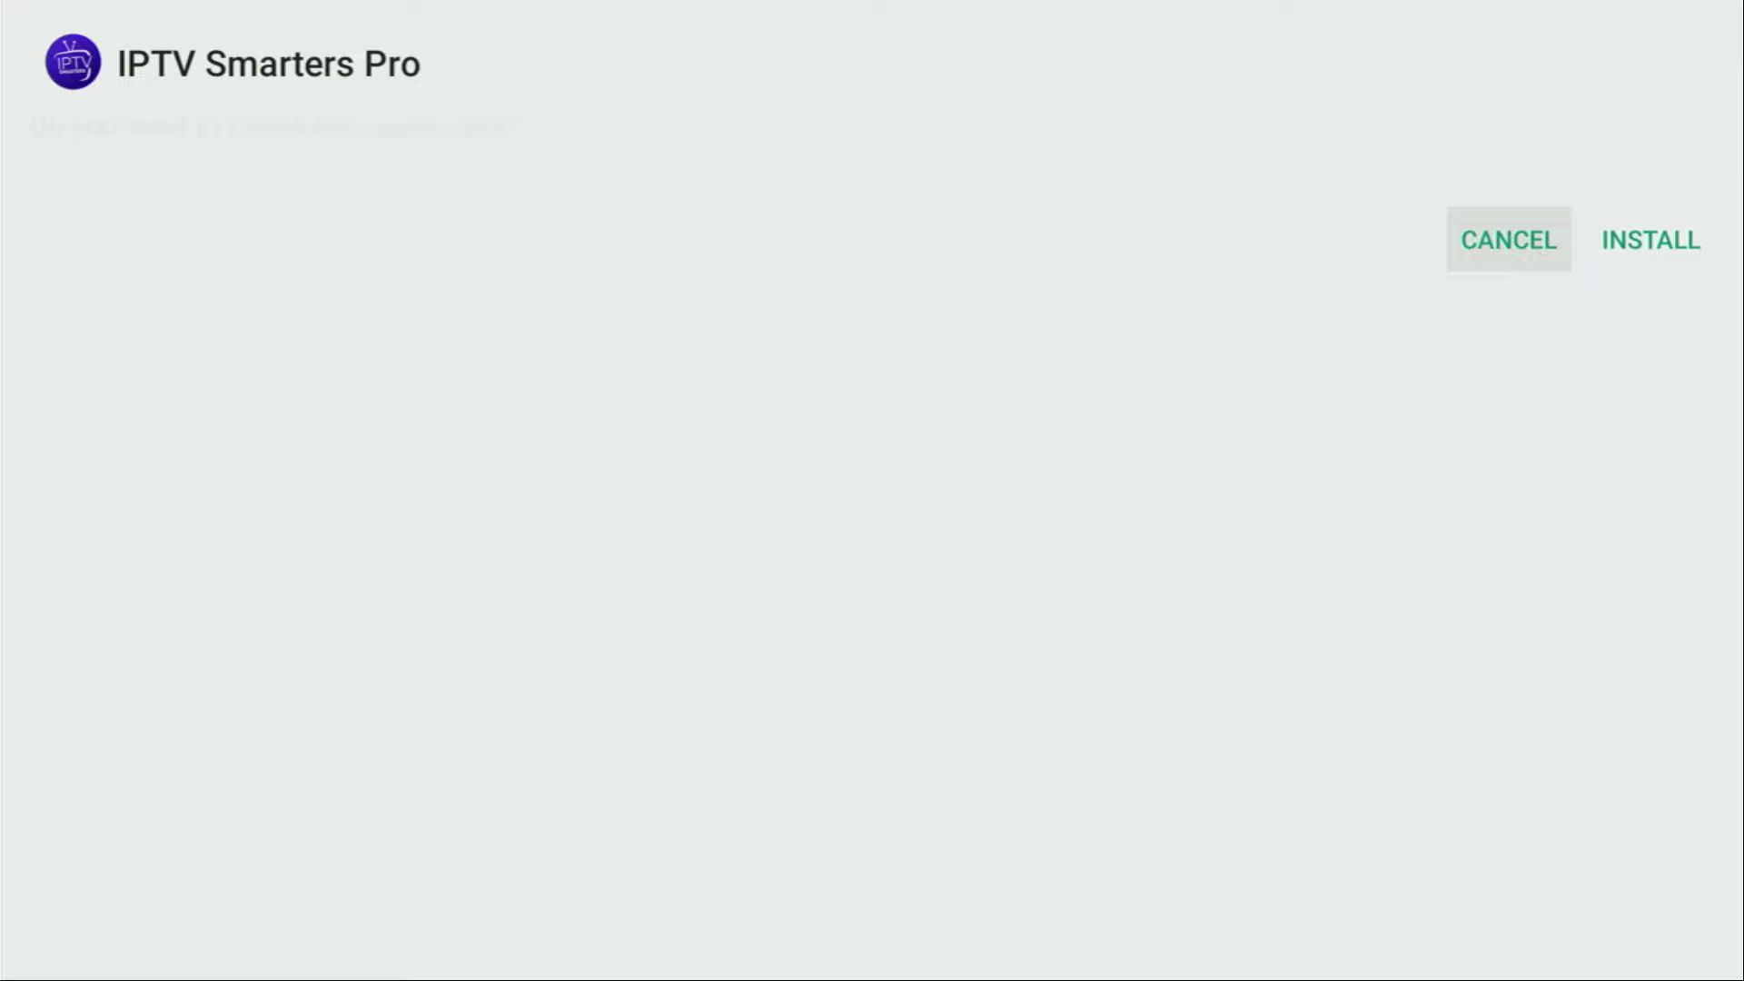
Install IPTV Smarters Pro and finish with DONE
{"action": "key", "text": "Right"}
{"action": "key", "text": "Return"}
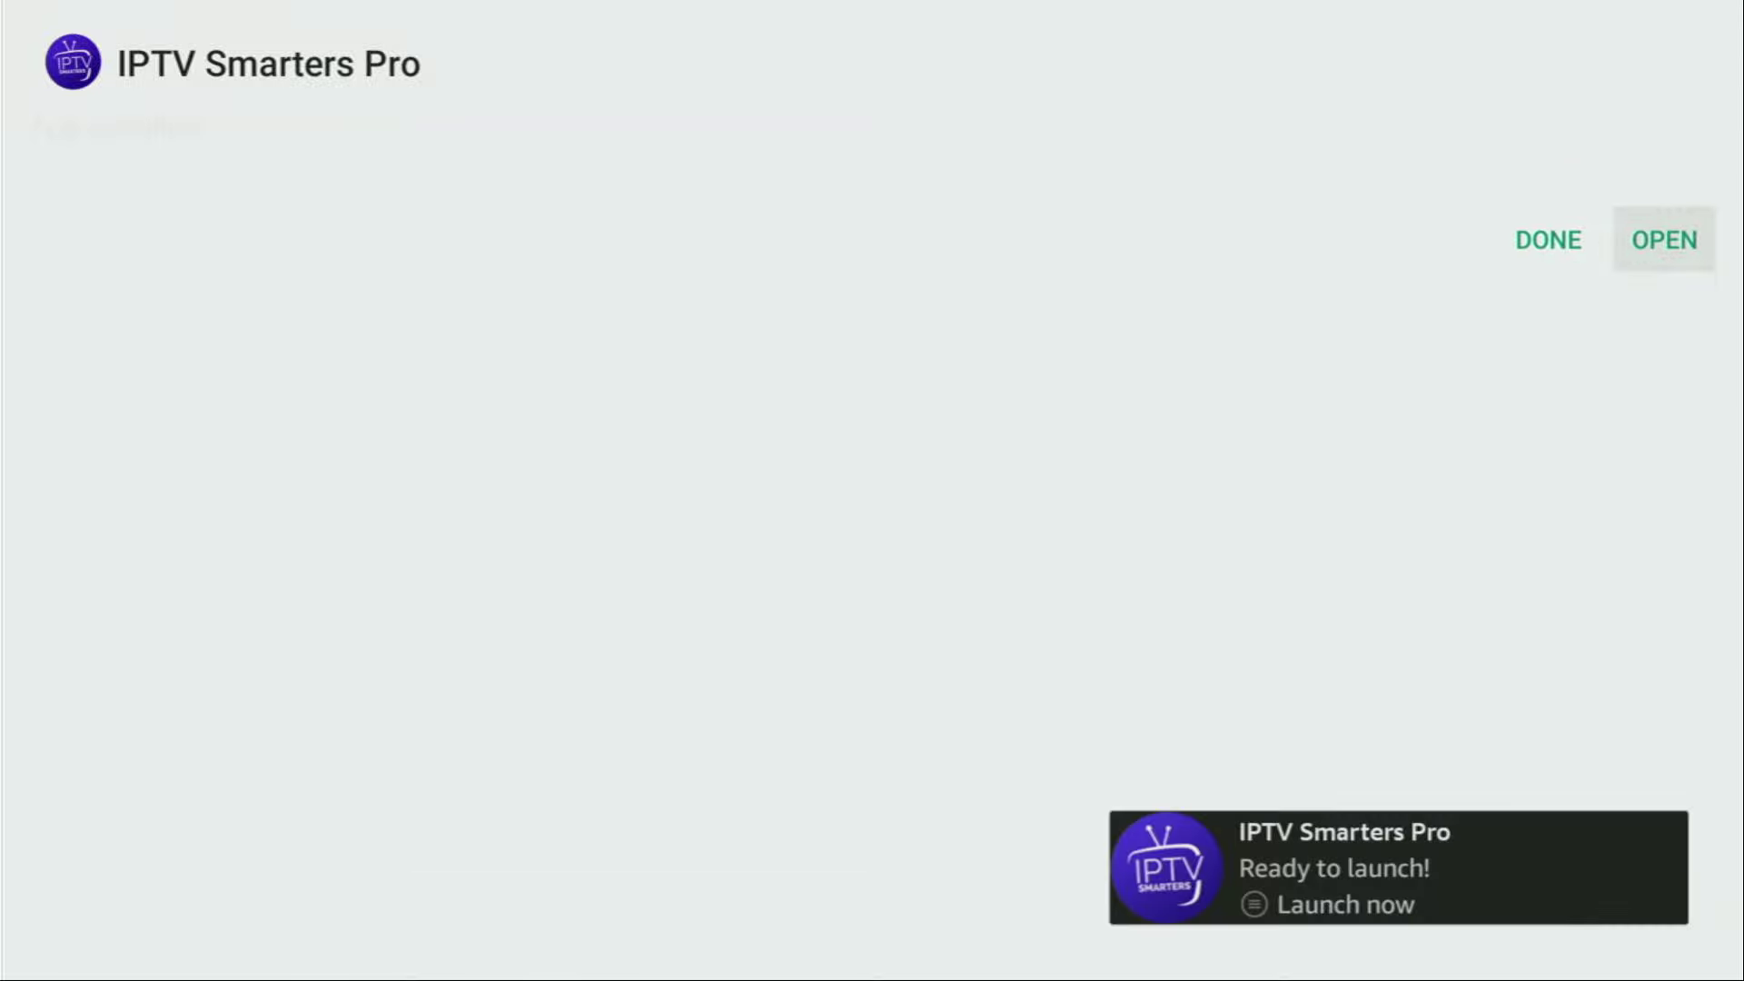
{"action": "key", "text": "Left"}
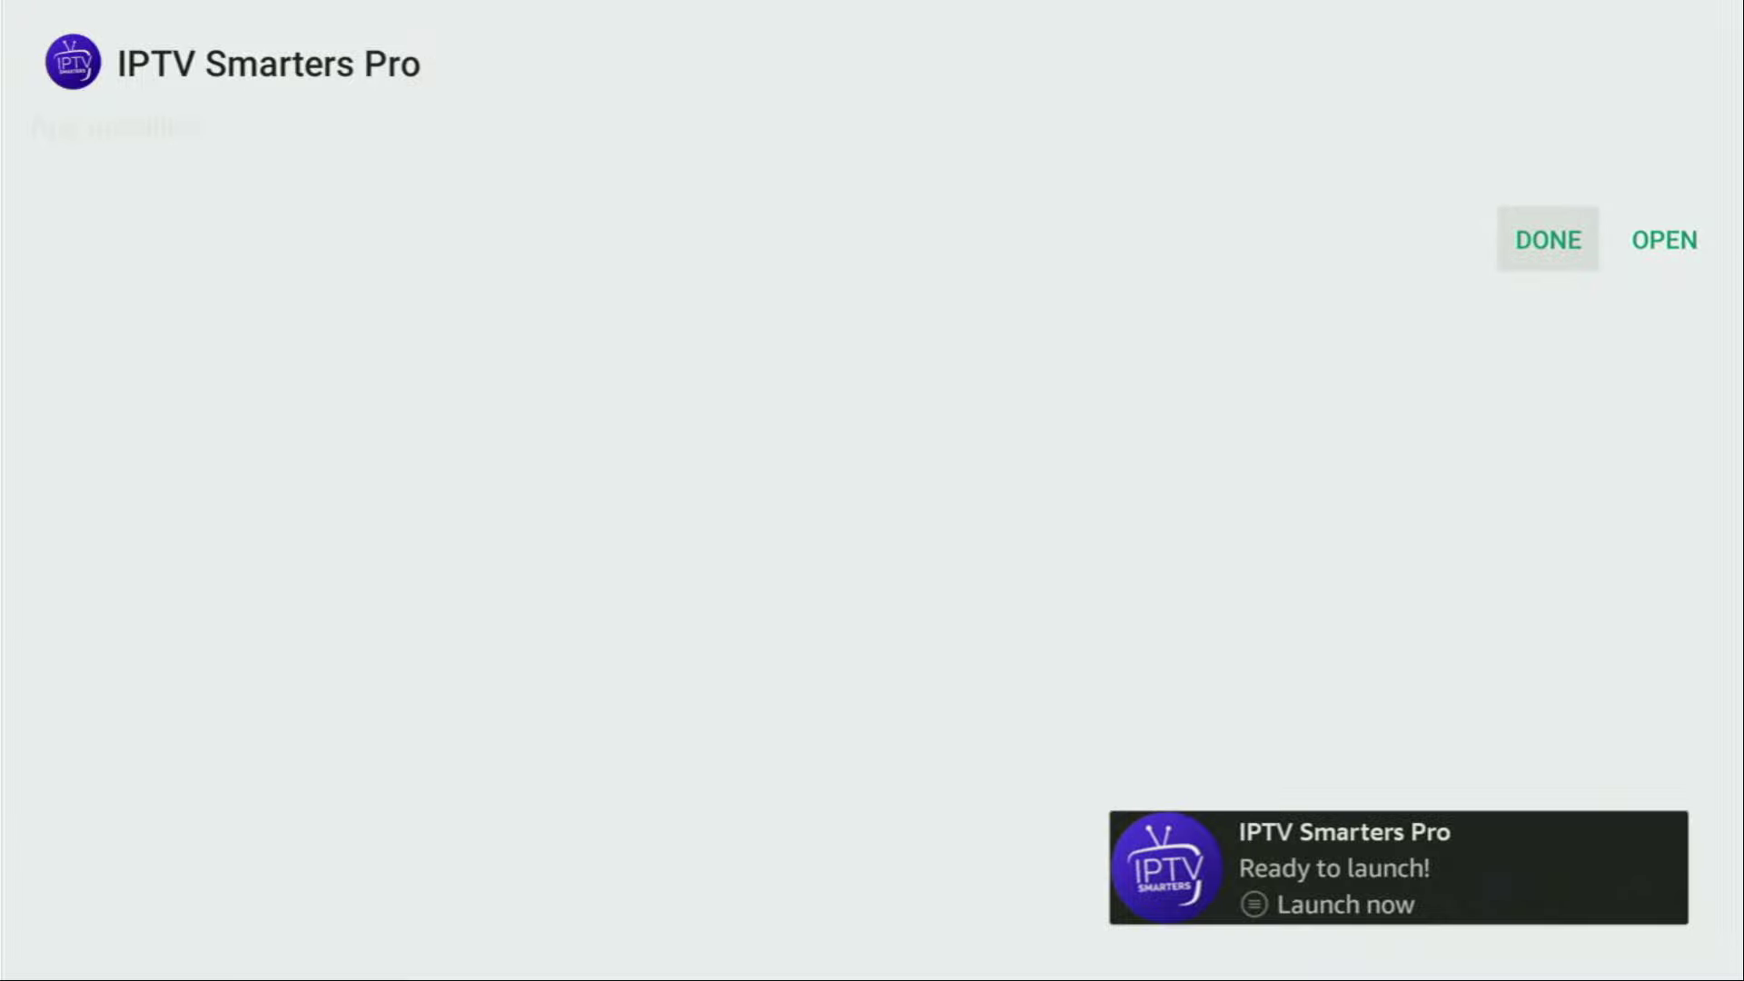
{"action": "key", "text": "Return"}
Delete the downloaded IPTV Smarters Pro APK file in Downloader
{"action": "key", "text": "Right"}
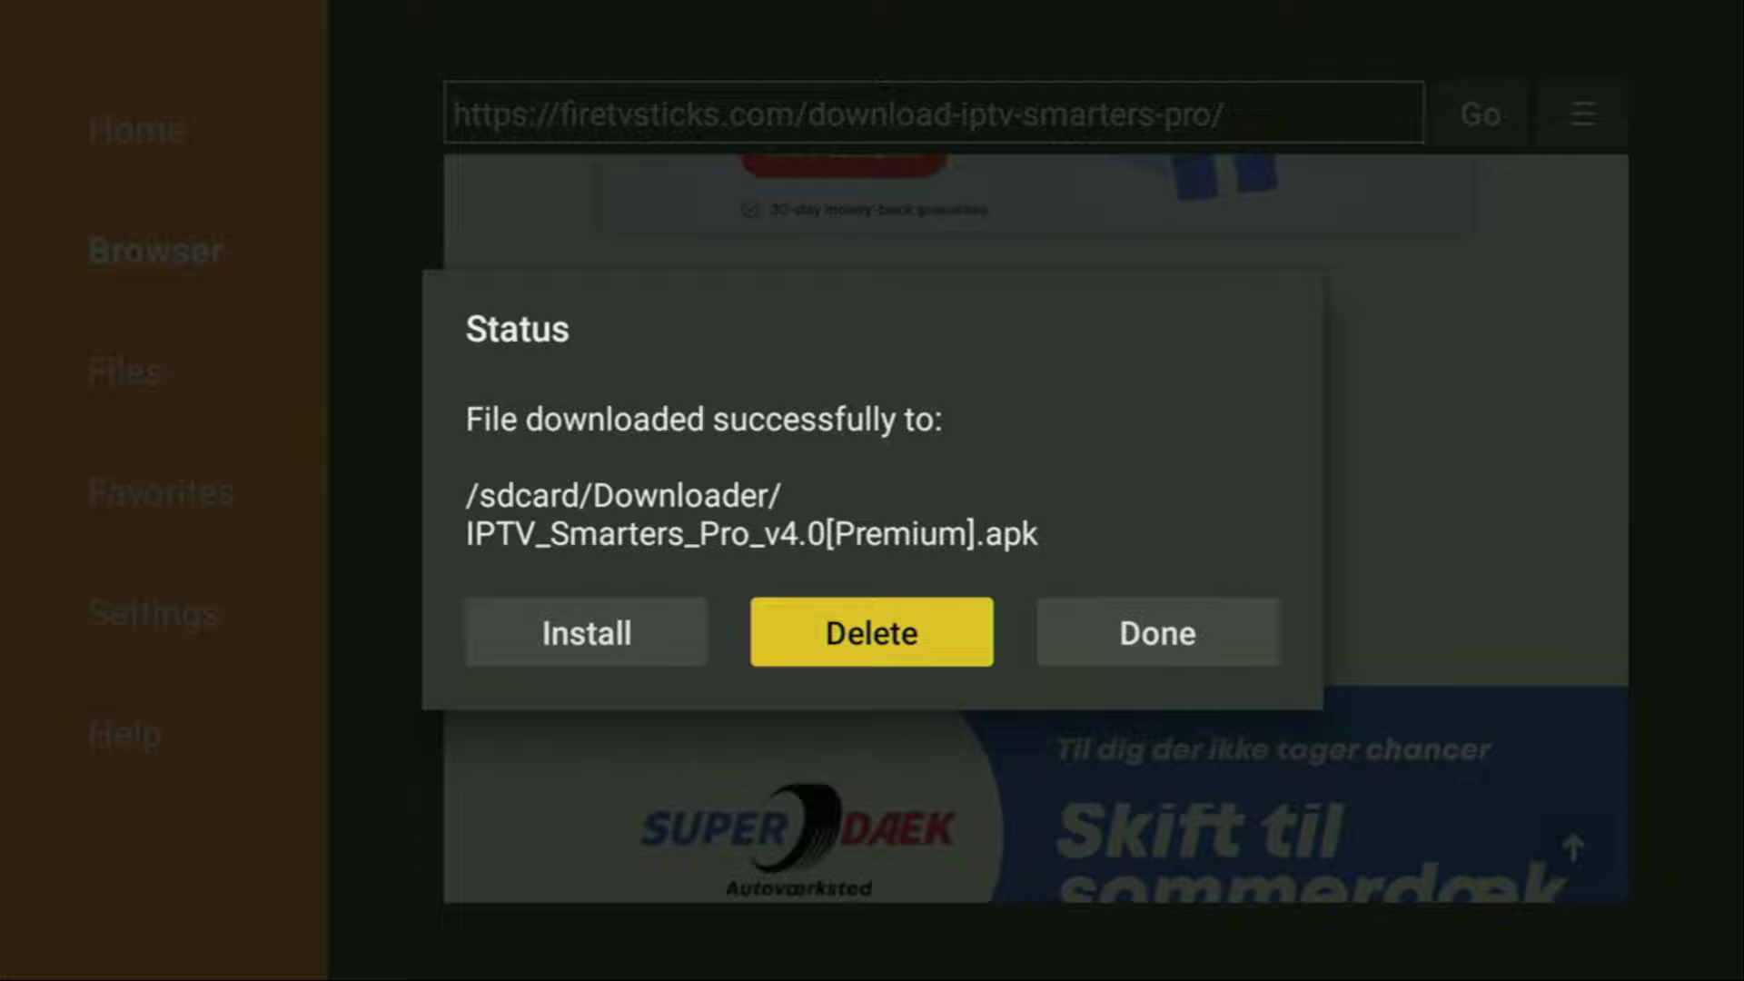
{"action": "key", "text": "Return"}
{"action": "key", "text": "Left"}
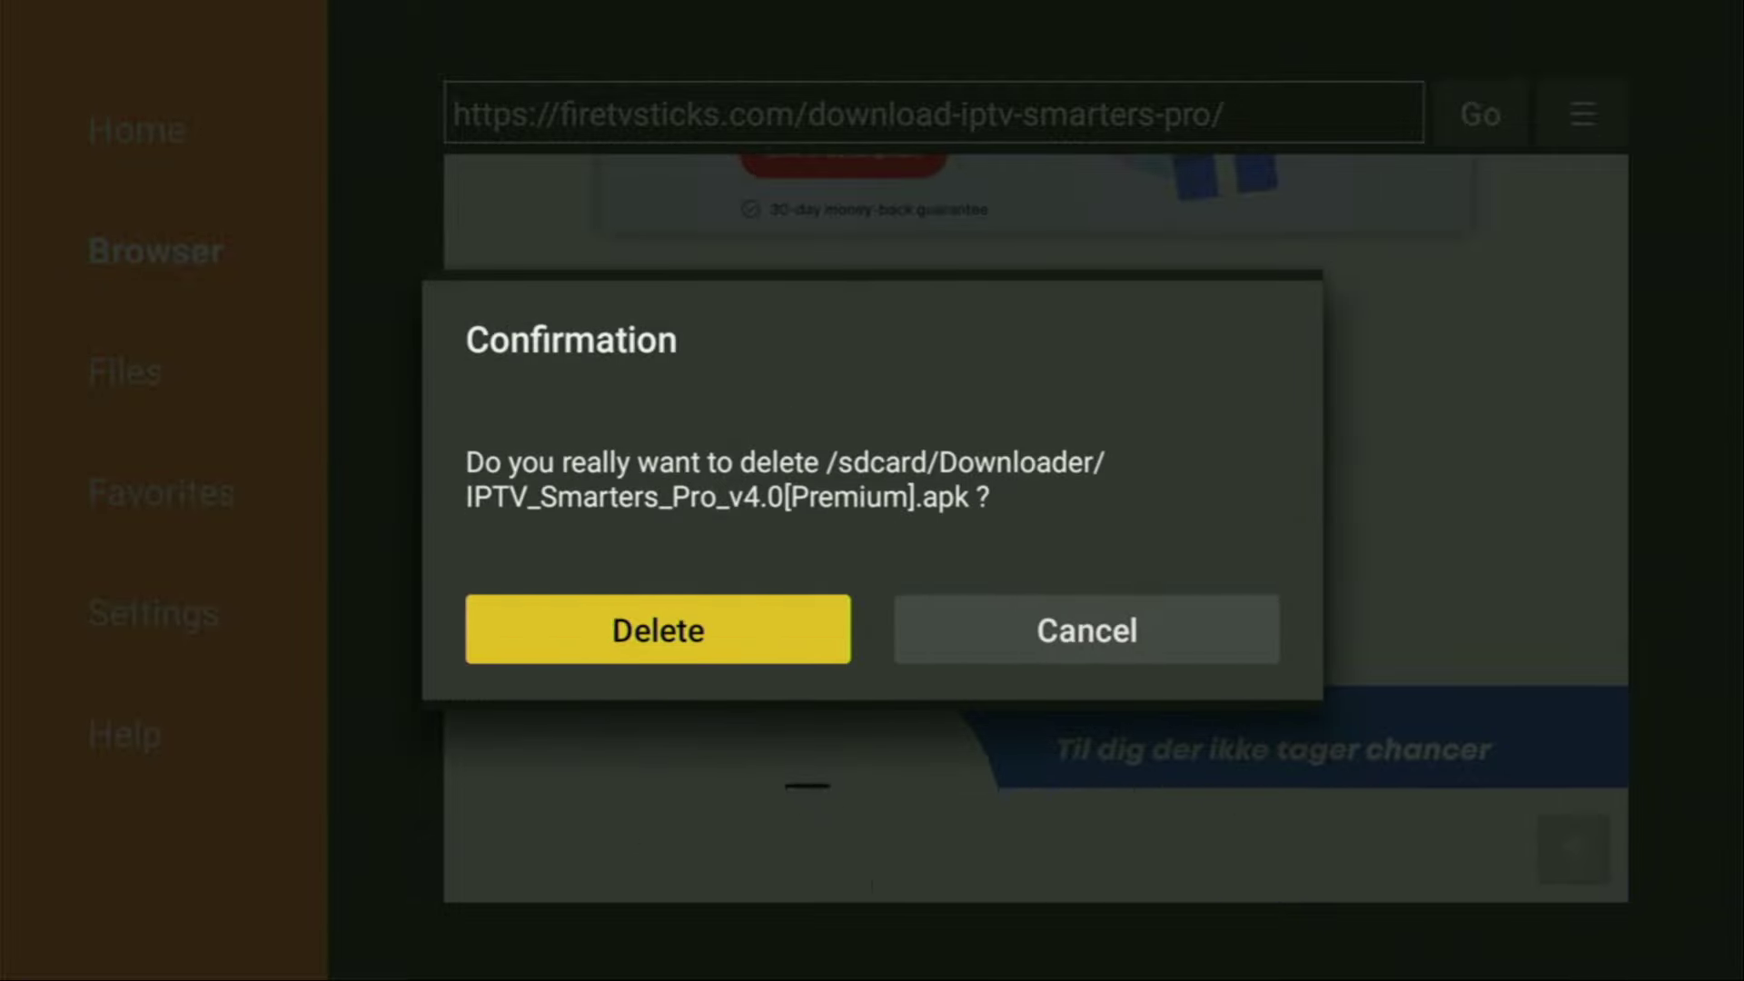
{"action": "key", "text": "Return"}
In Your Apps & Channels, use Move to front on the IPTV Smarters tile
{"action": "key", "text": "Home"}
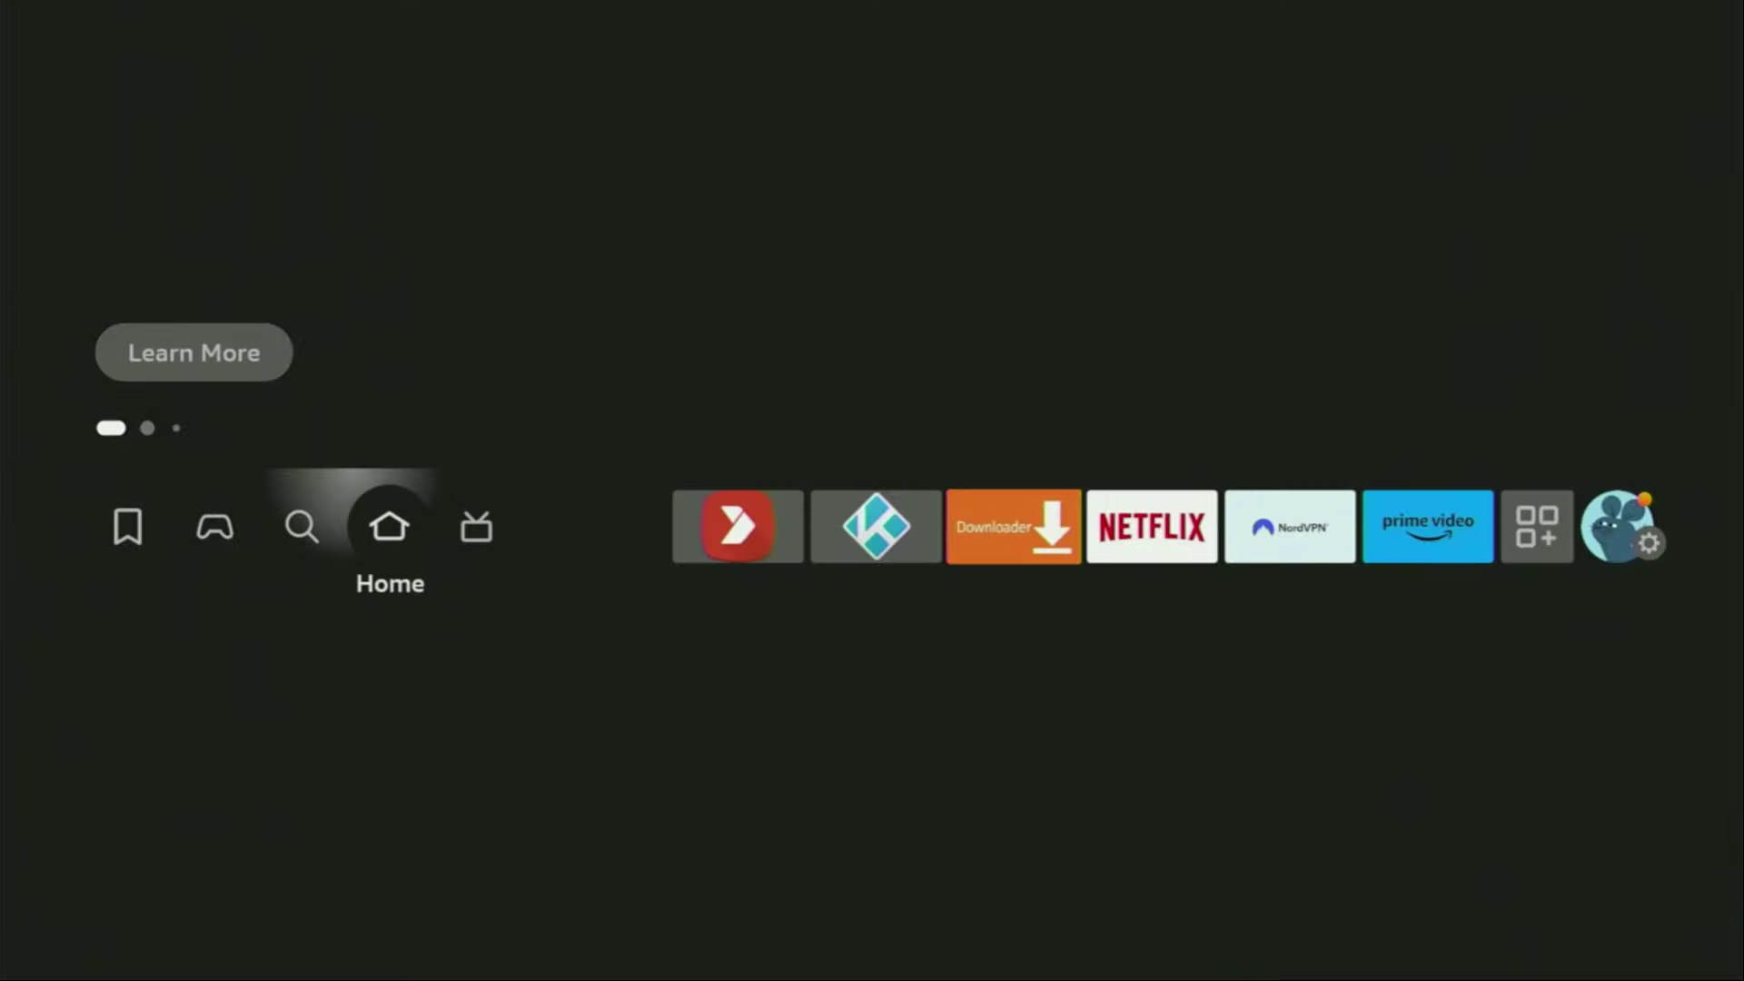
{"action": "key", "text": "Right"}
{"action": "key", "text": "Right"}
{"action": "key", "text": "Right"}
{"action": "key", "text": "Right"}
{"action": "key", "text": "Right"}
{"action": "key", "text": "Right"}
{"action": "key", "text": "Right"}
{"action": "key", "text": "Right"}
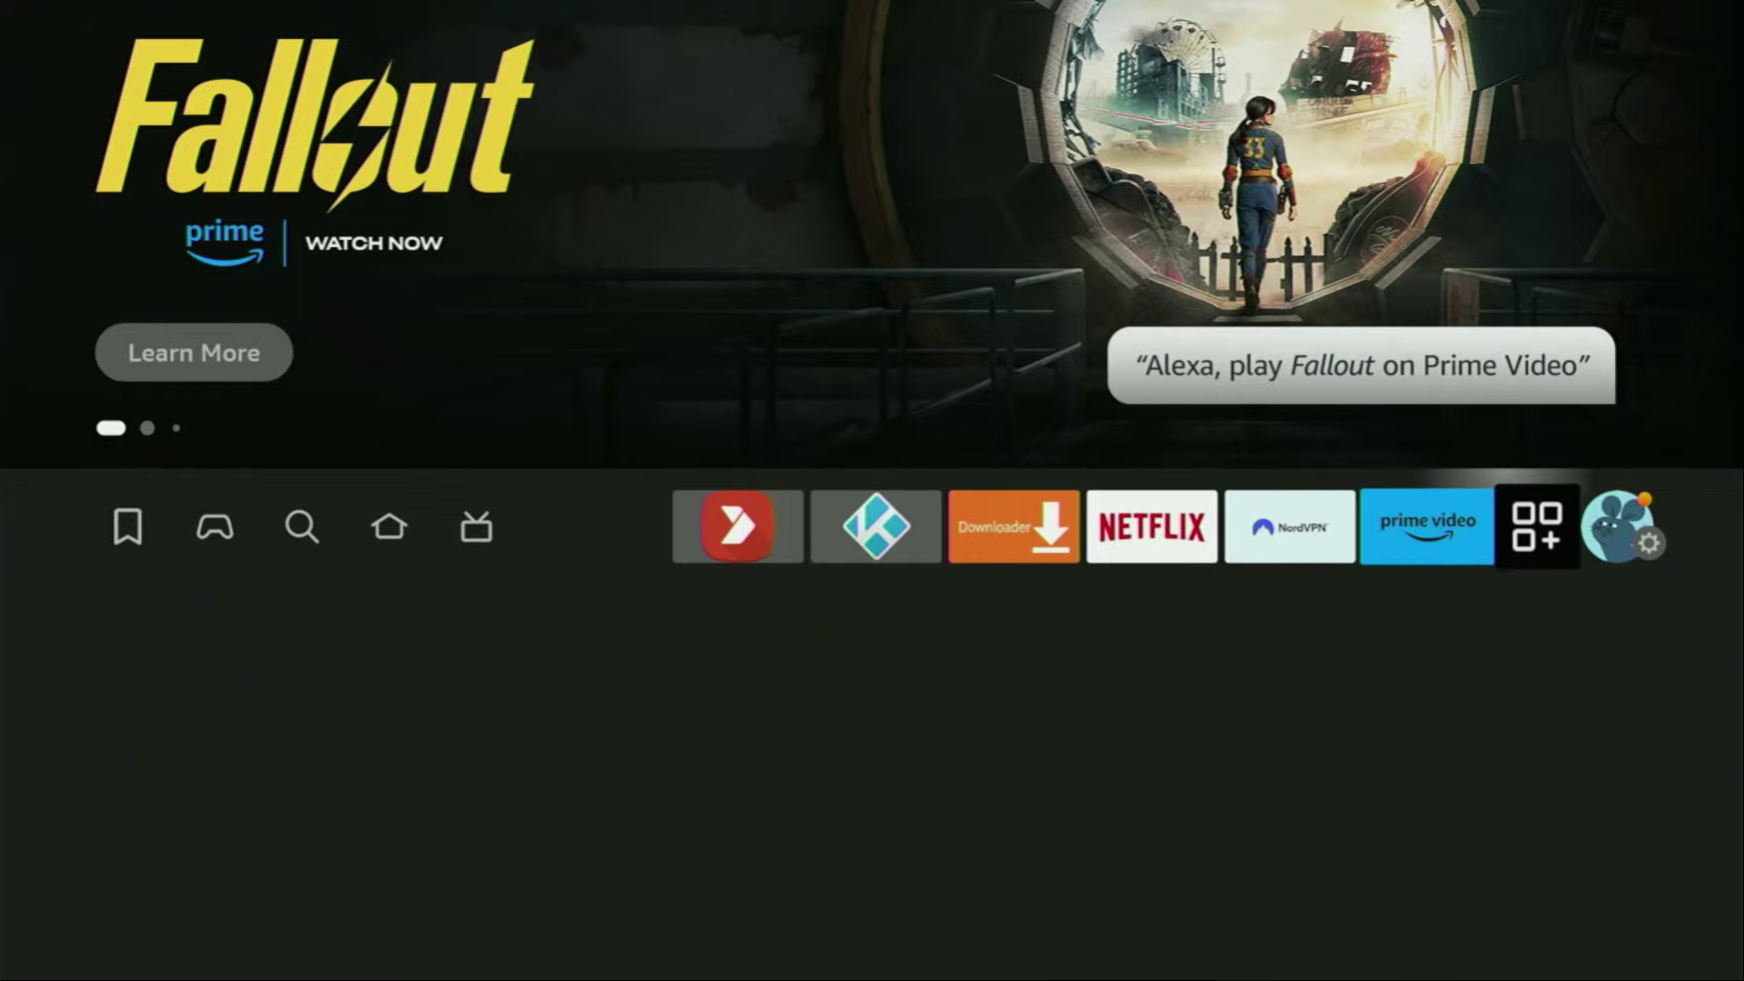
{"action": "key", "text": "Return"}
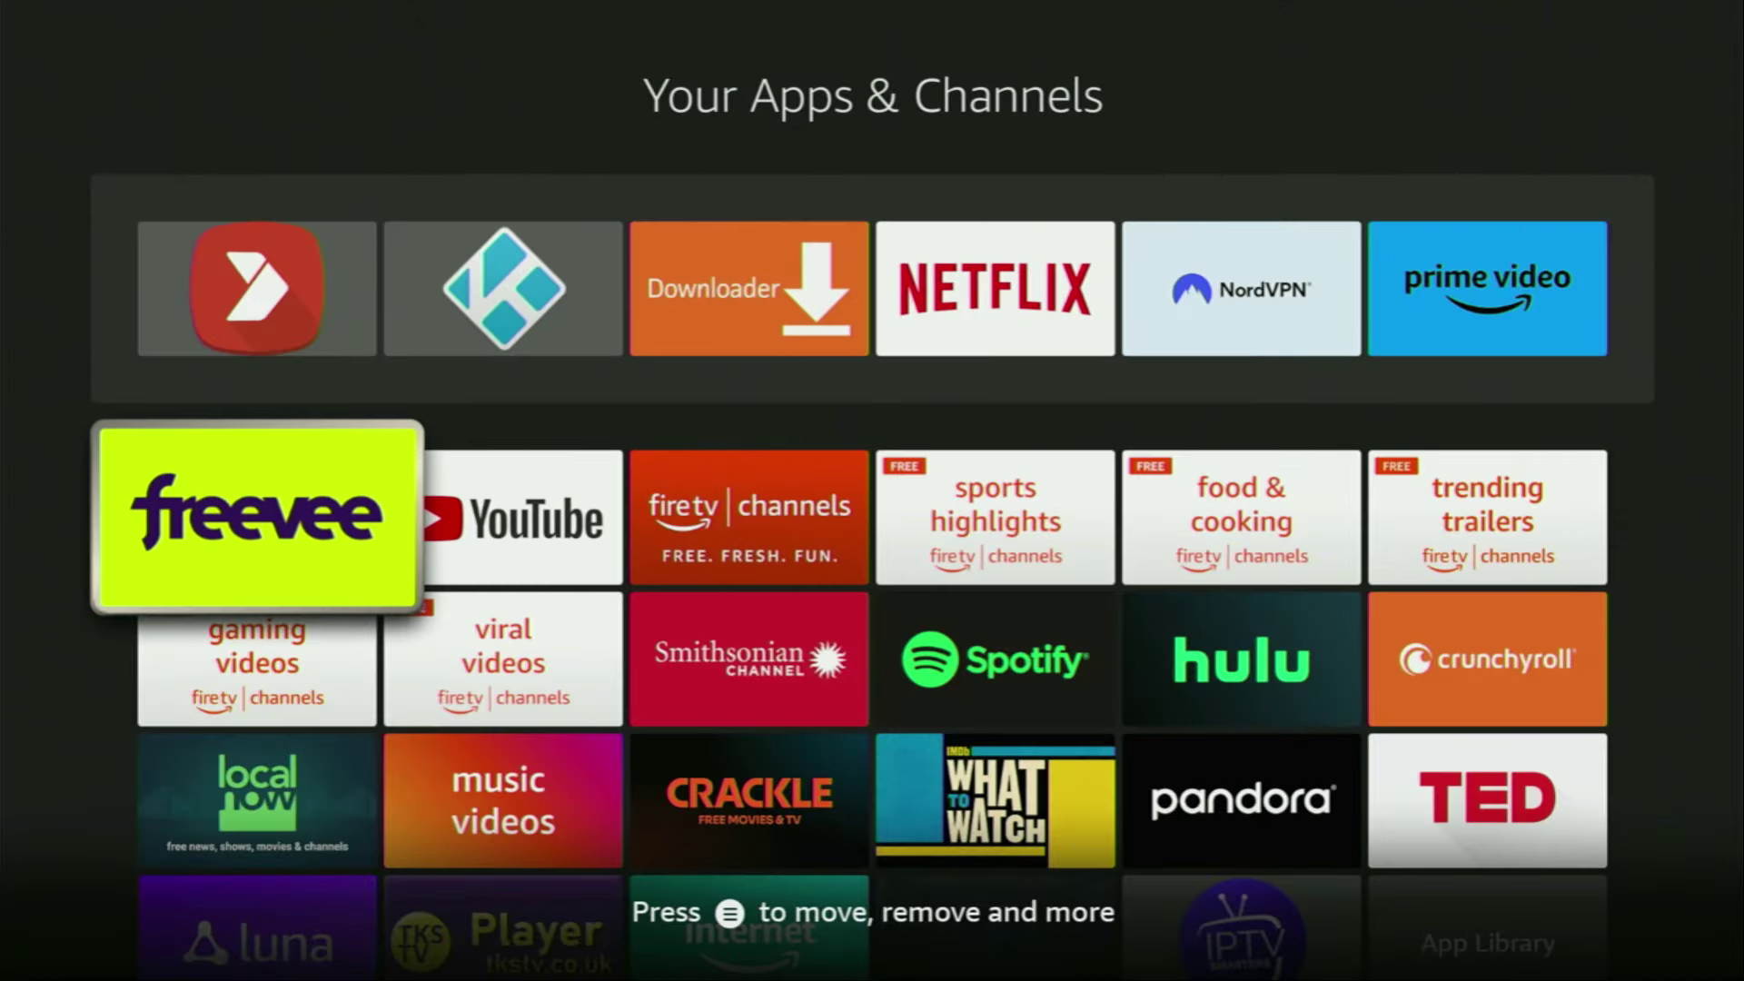
{"action": "key", "text": "Down"}
{"action": "key", "text": "Down"}
{"action": "key", "text": "Right"}
{"action": "key", "text": "Down"}
{"action": "key", "text": "Right"}
{"action": "key", "text": "Right"}
{"action": "key", "text": "Right"}
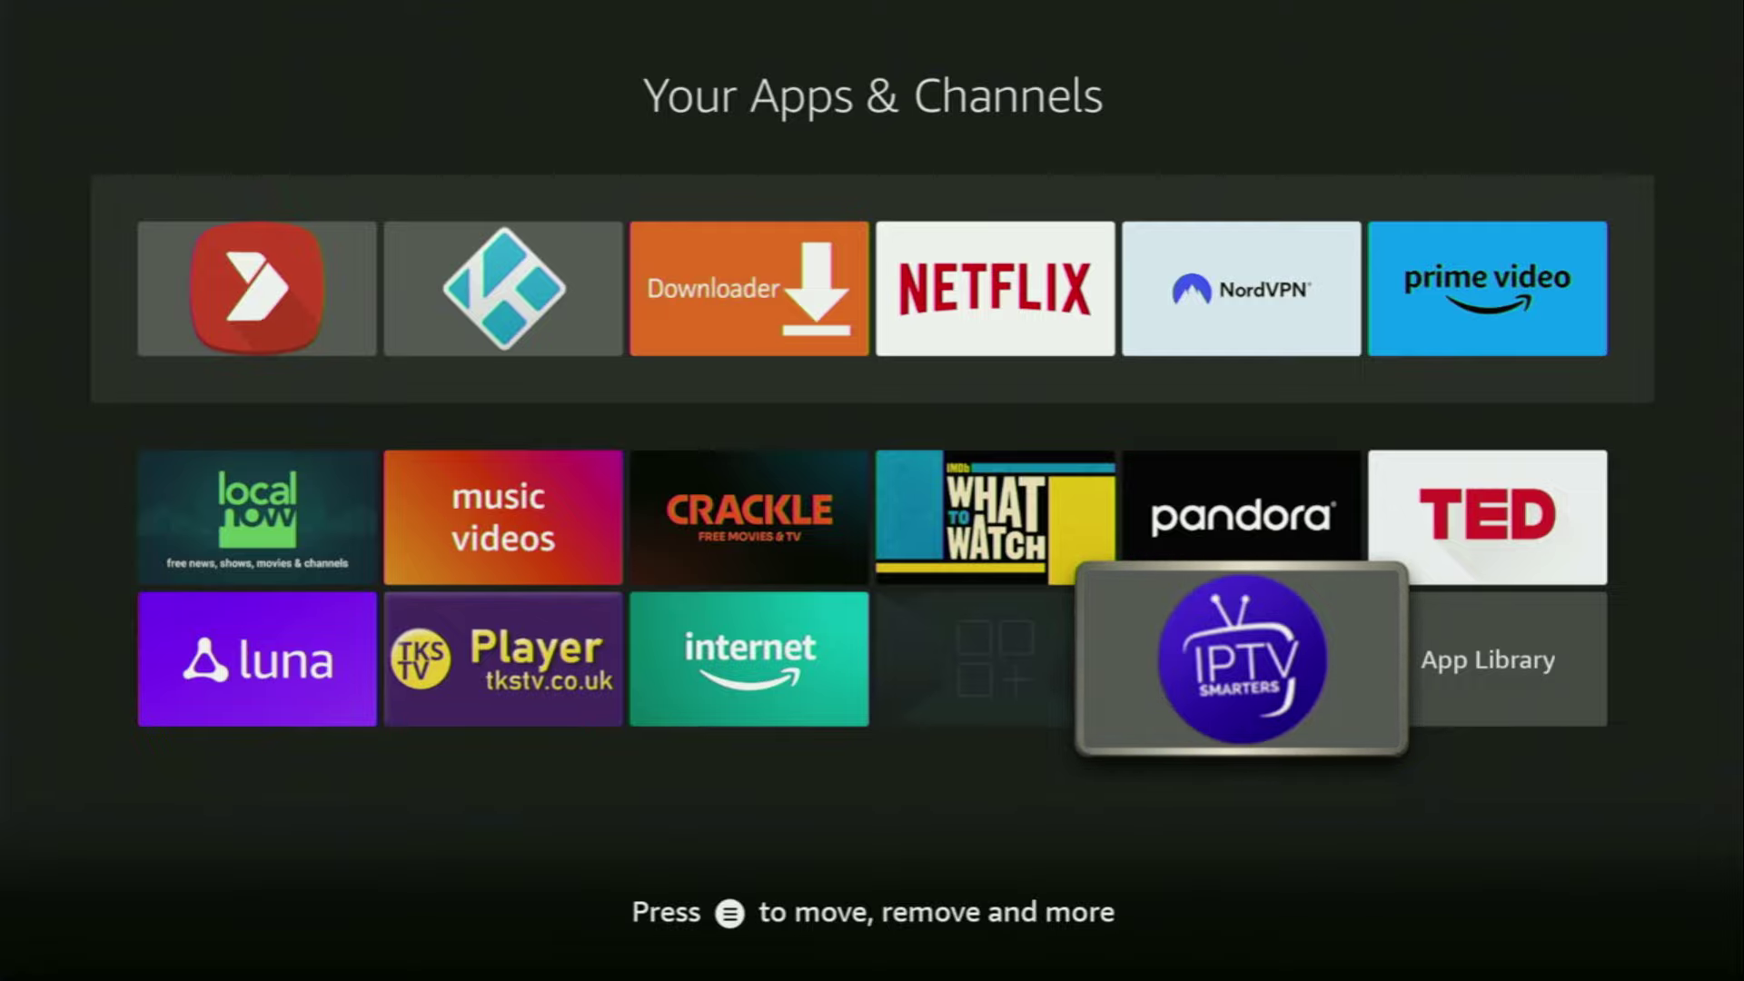
{"action": "key", "text": "Menu"}
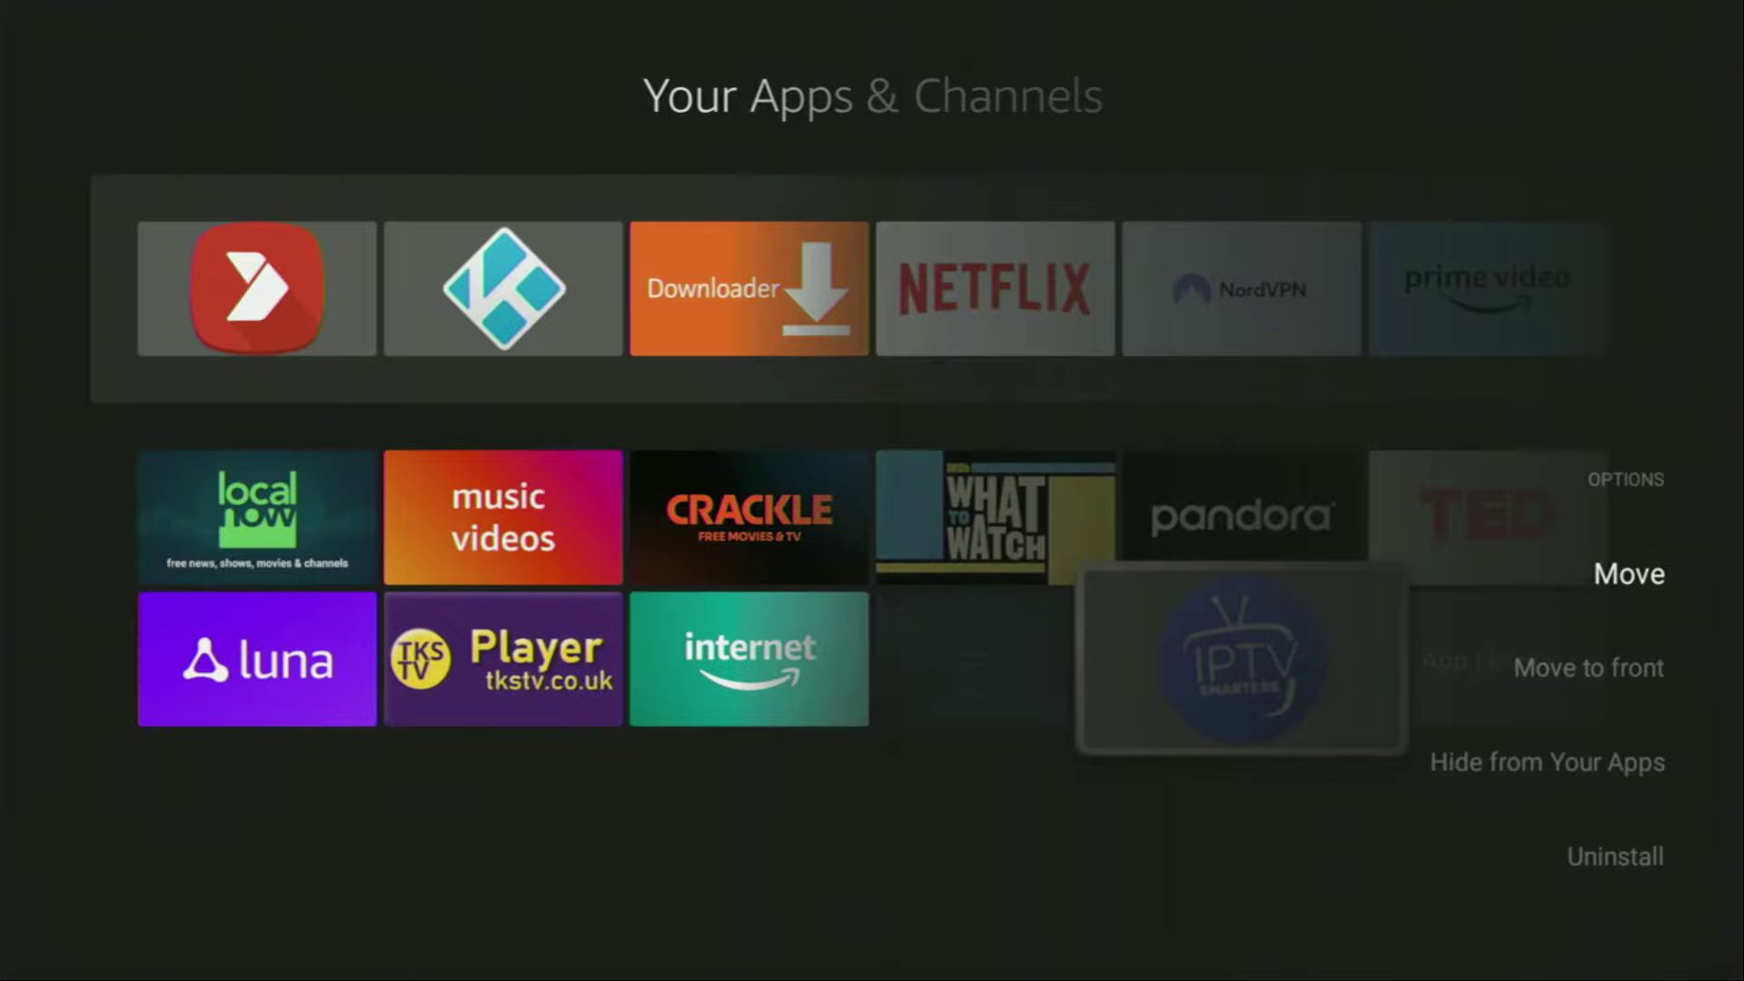
{"action": "key", "text": "Down"}
{"action": "key", "text": "Return"}
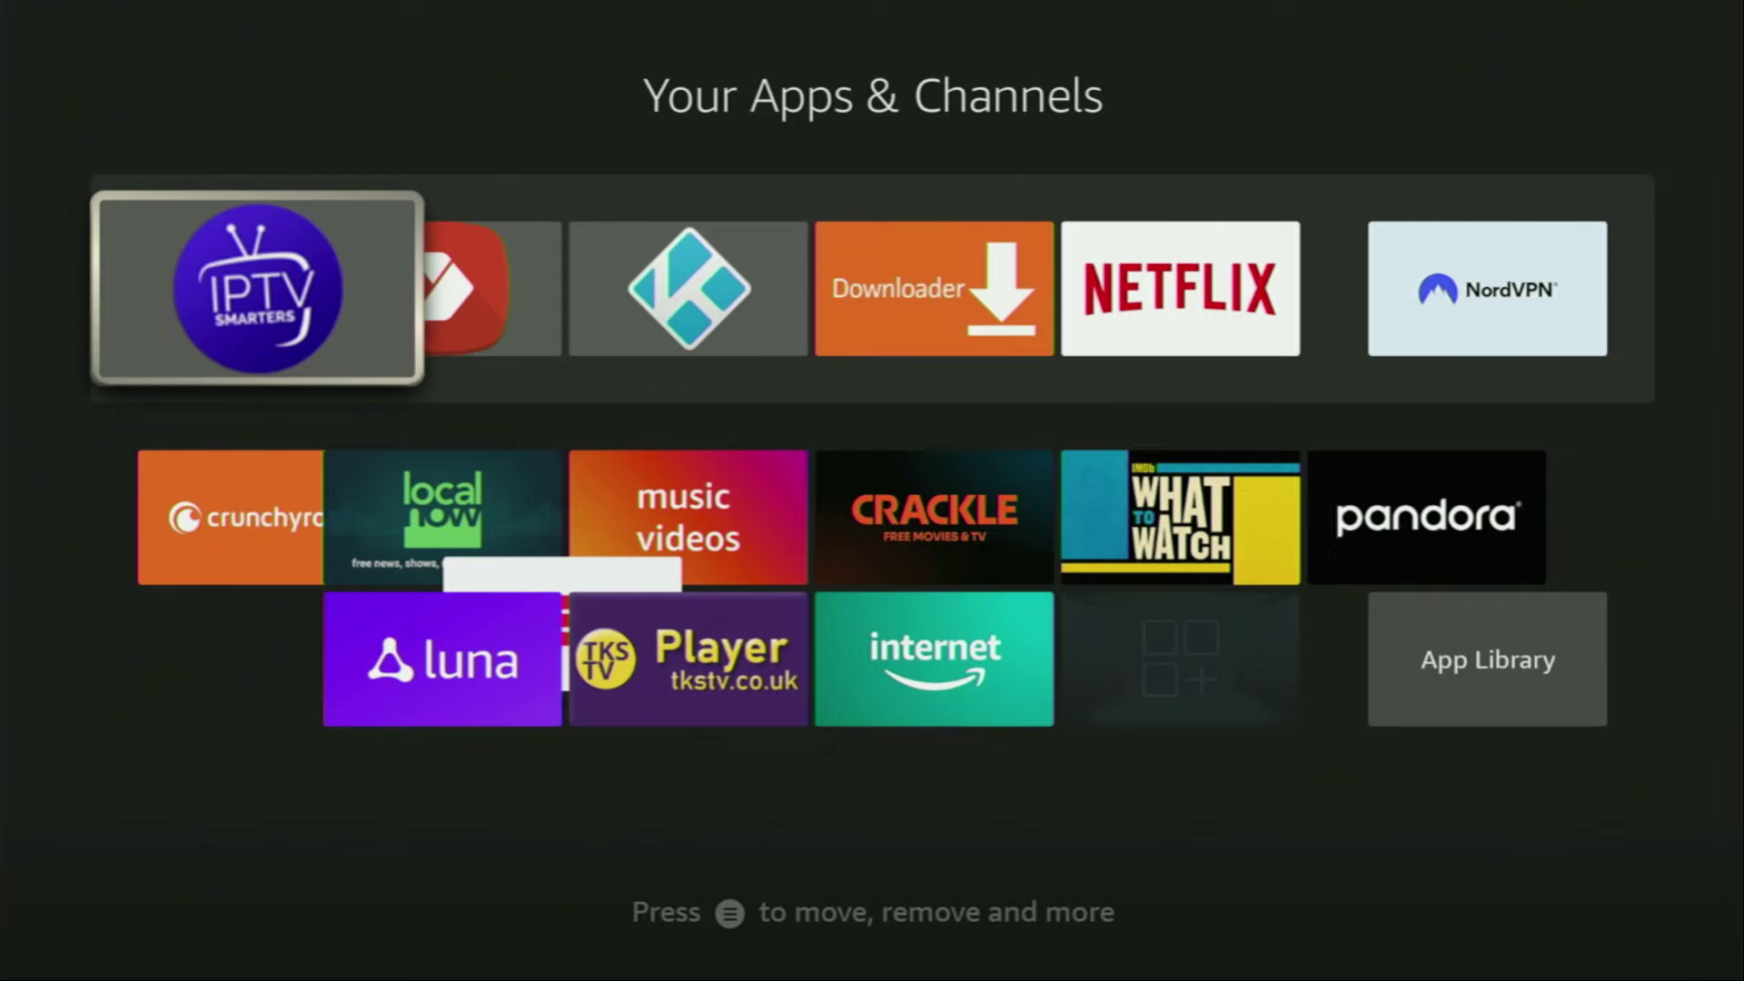
Check the top row of apps, stopping on NordVPN after Netflix
{"action": "key", "text": "Down"}
{"action": "key", "text": "Up"}
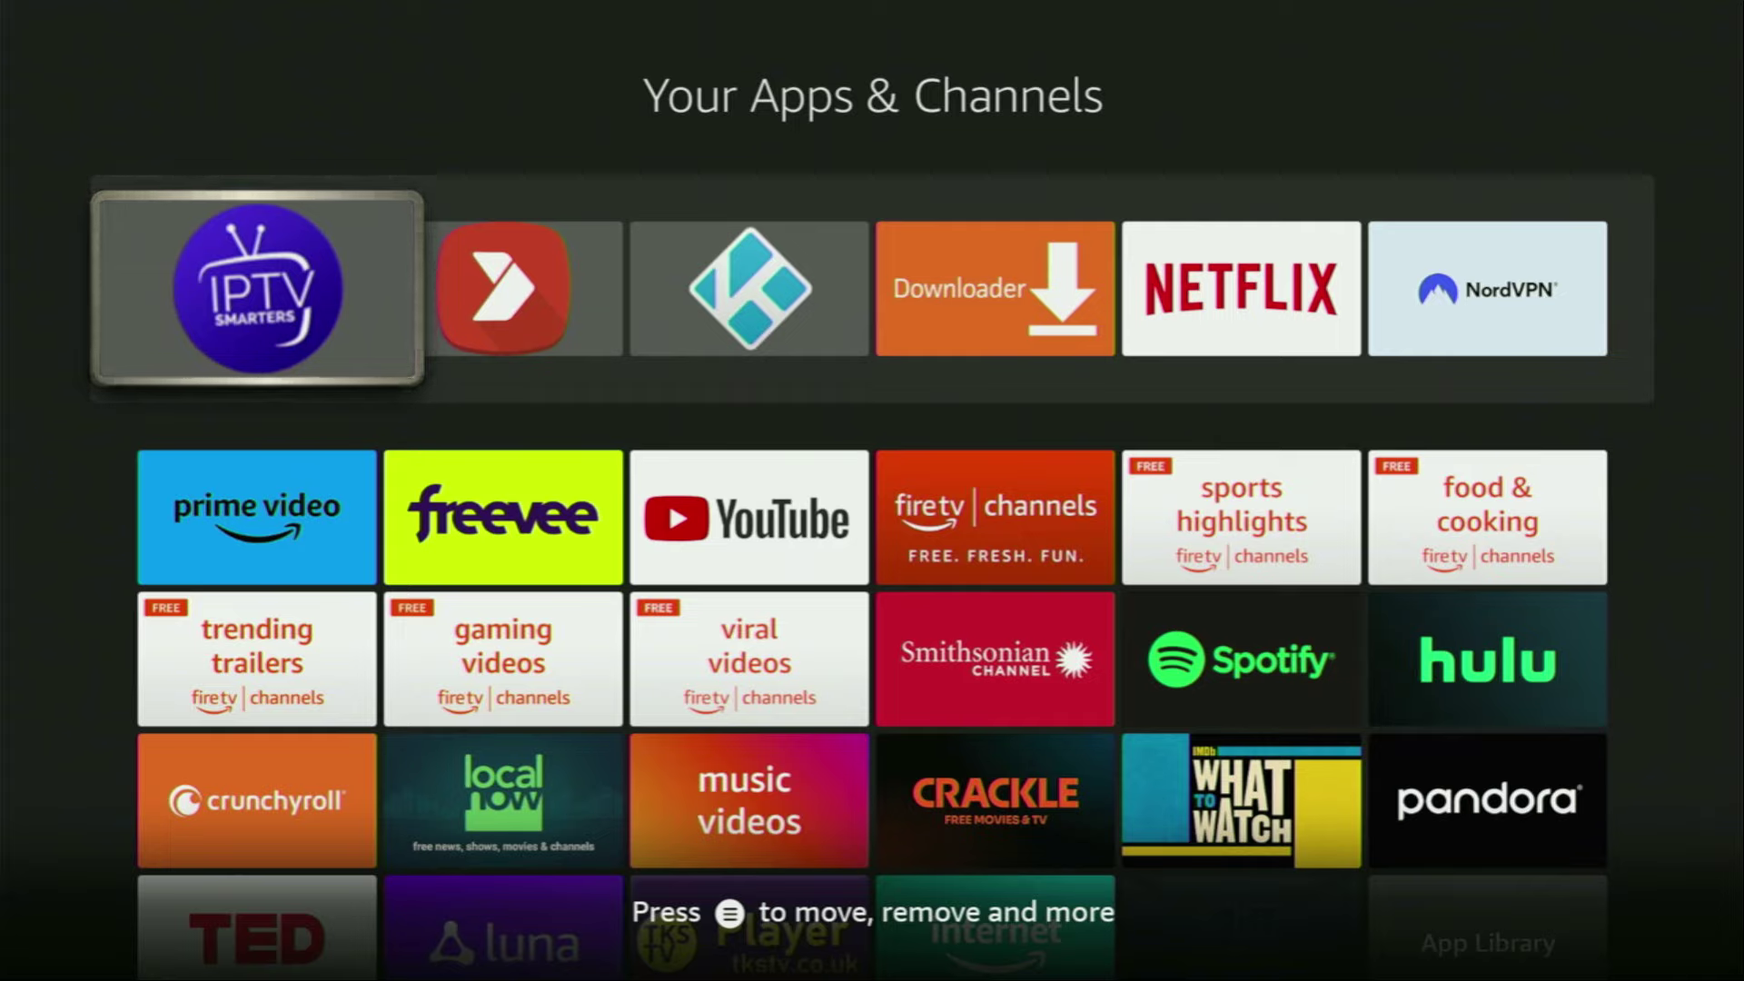
{"action": "key", "text": "Right"}
{"action": "key", "text": "Right"}
{"action": "key", "text": "Right"}
{"action": "key", "text": "Right"}
{"action": "key", "text": "Right"}
{"action": "key", "text": "Left"}
{"action": "key", "text": "Right"}
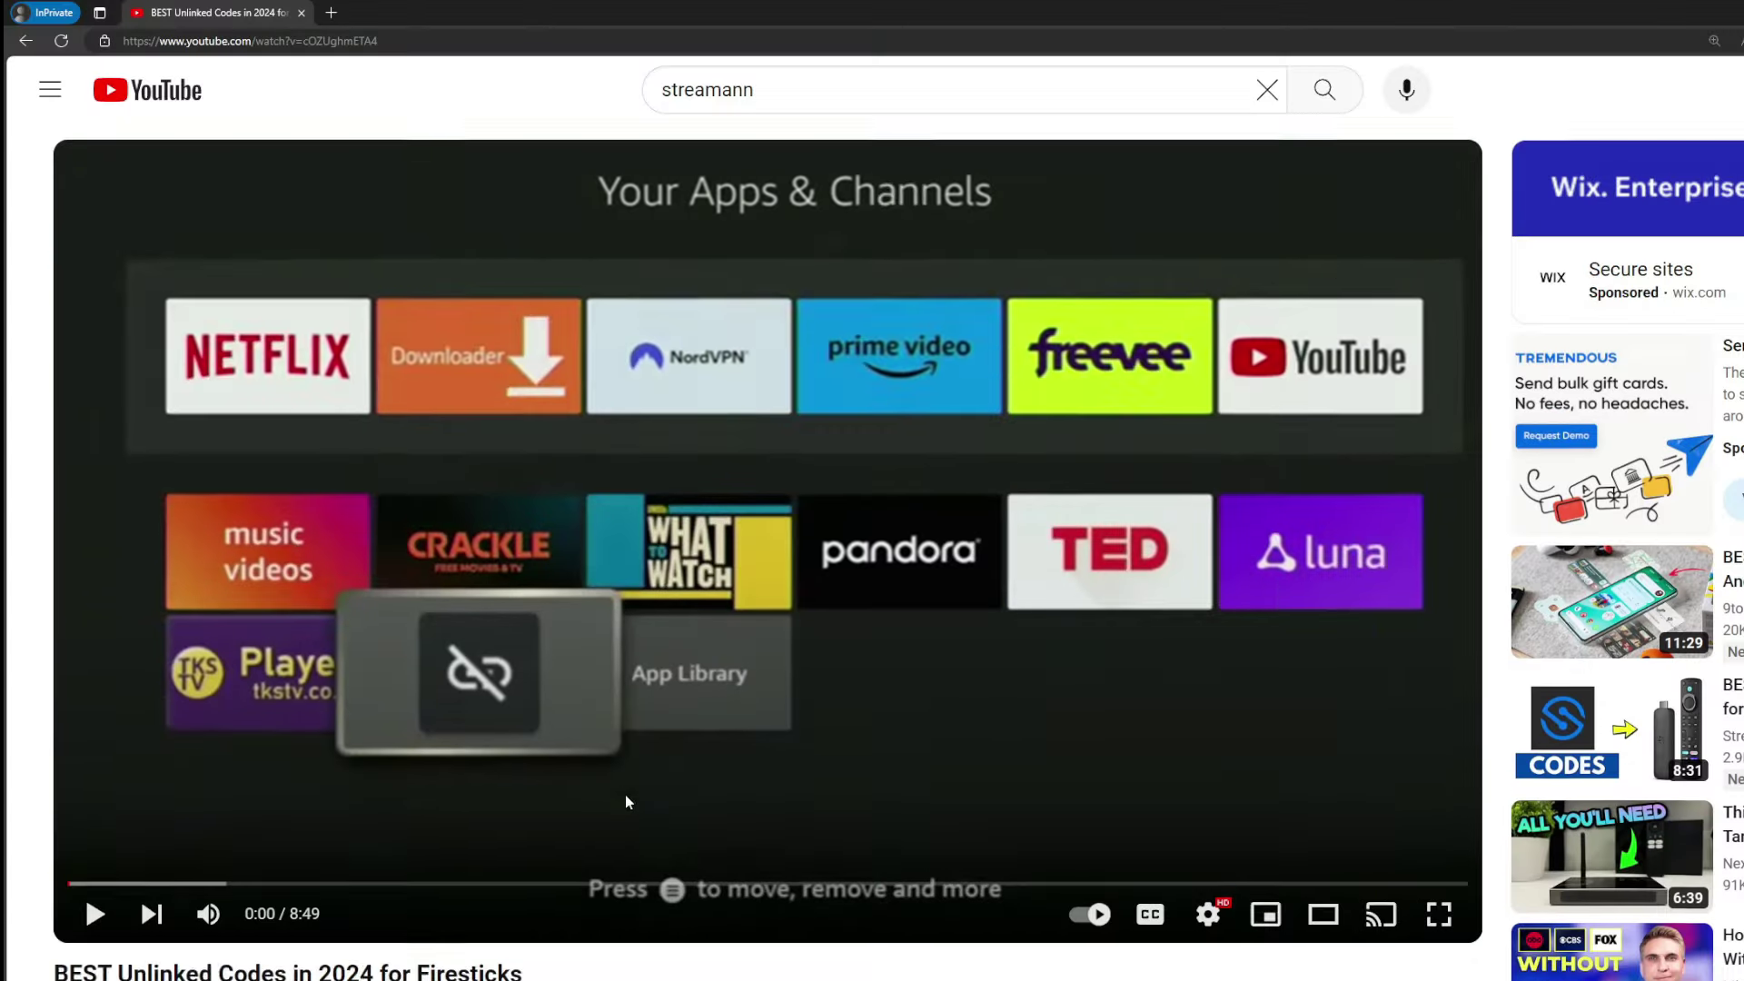
Scroll down and expand the video description to read it
{"action": "scroll", "coordinate": [625, 794], "scroll_direction": "down", "scroll_amount": 7}
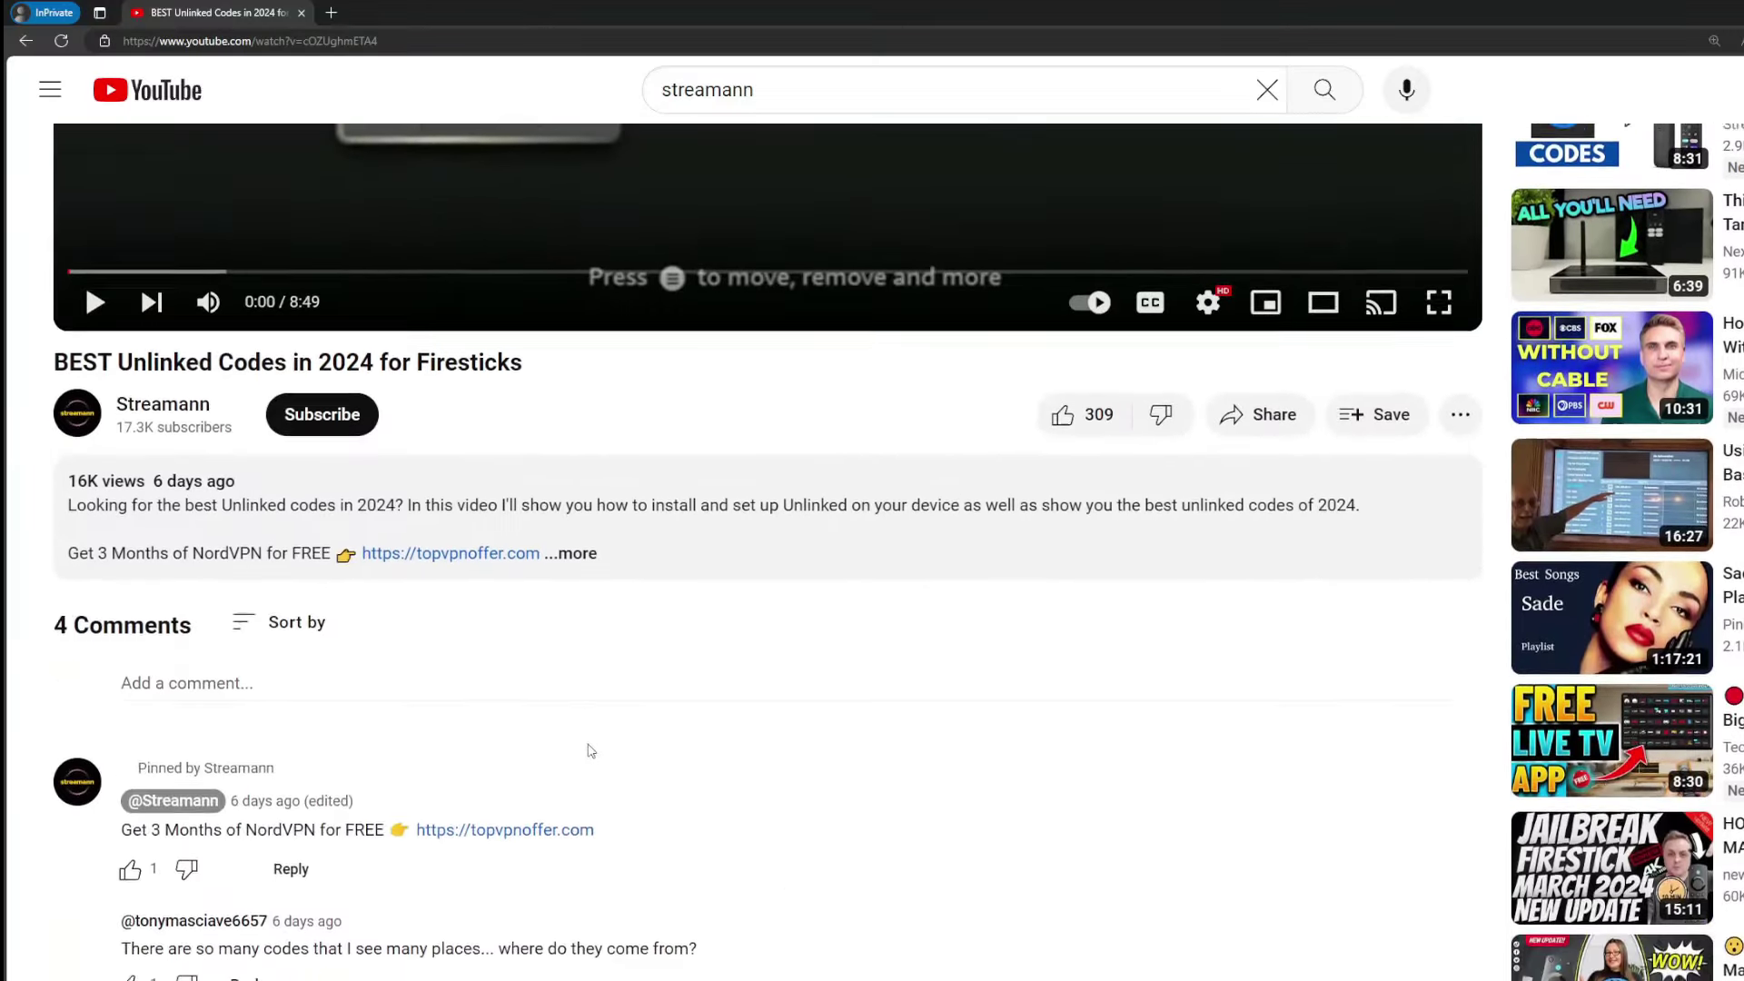
{"action": "left_click", "coordinate": [600, 564]}
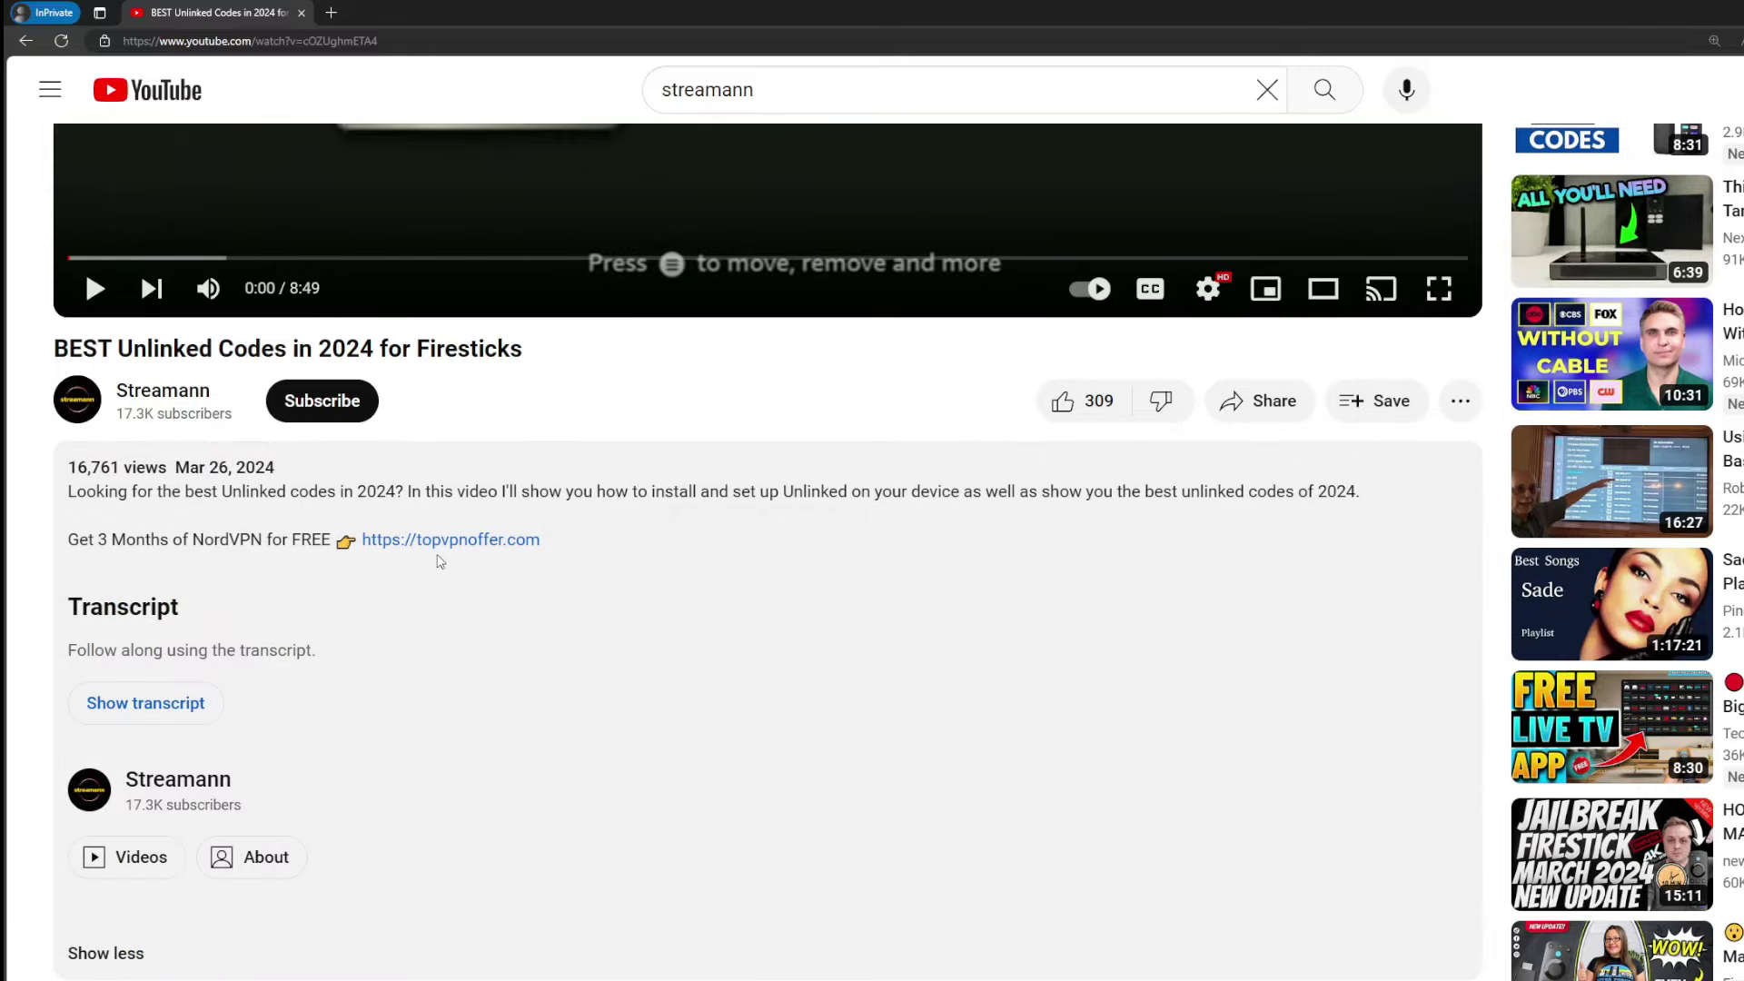
{"action": "scroll", "coordinate": [427, 564], "scroll_direction": "down", "scroll_amount": 1}
{"action": "scroll", "coordinate": [427, 564], "scroll_direction": "down", "scroll_amount": 5}
{"action": "left_click_drag", "start_coordinate": [607, 747], "coordinate": [420, 748]}
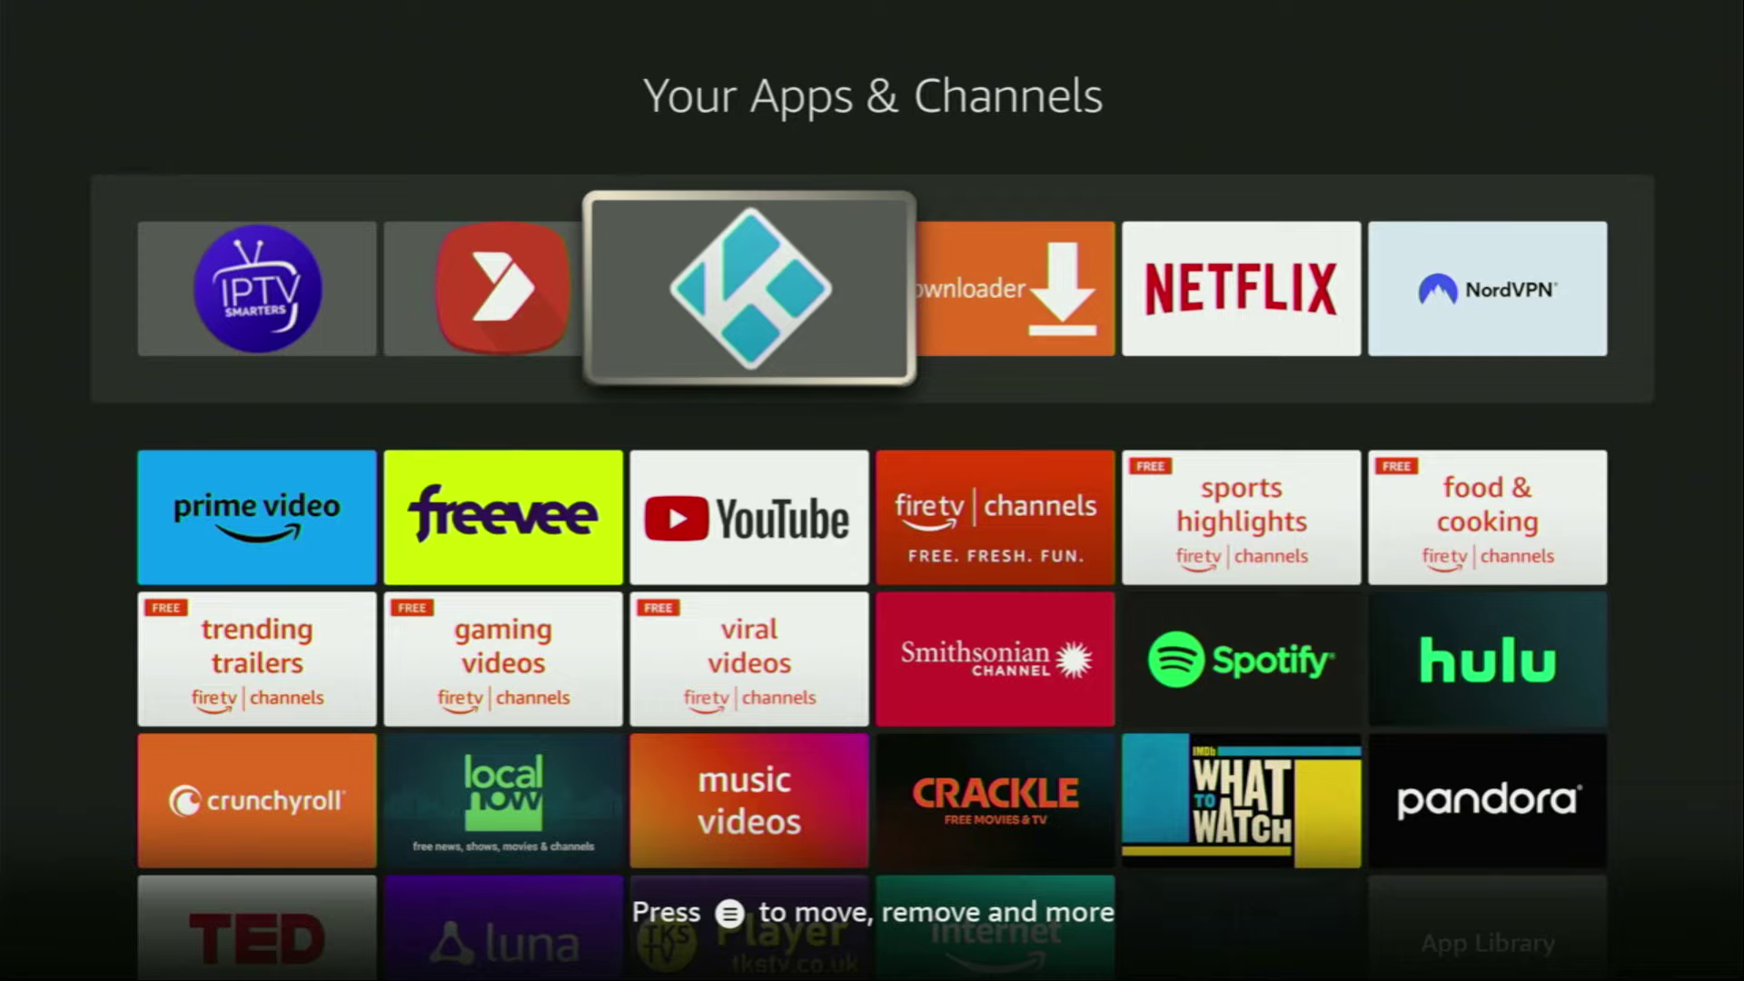
Launch IPTV Smarters Pro and save TV as the device type
{"action": "key", "text": "Left"}
{"action": "key", "text": "Left"}
{"action": "key", "text": "Return"}
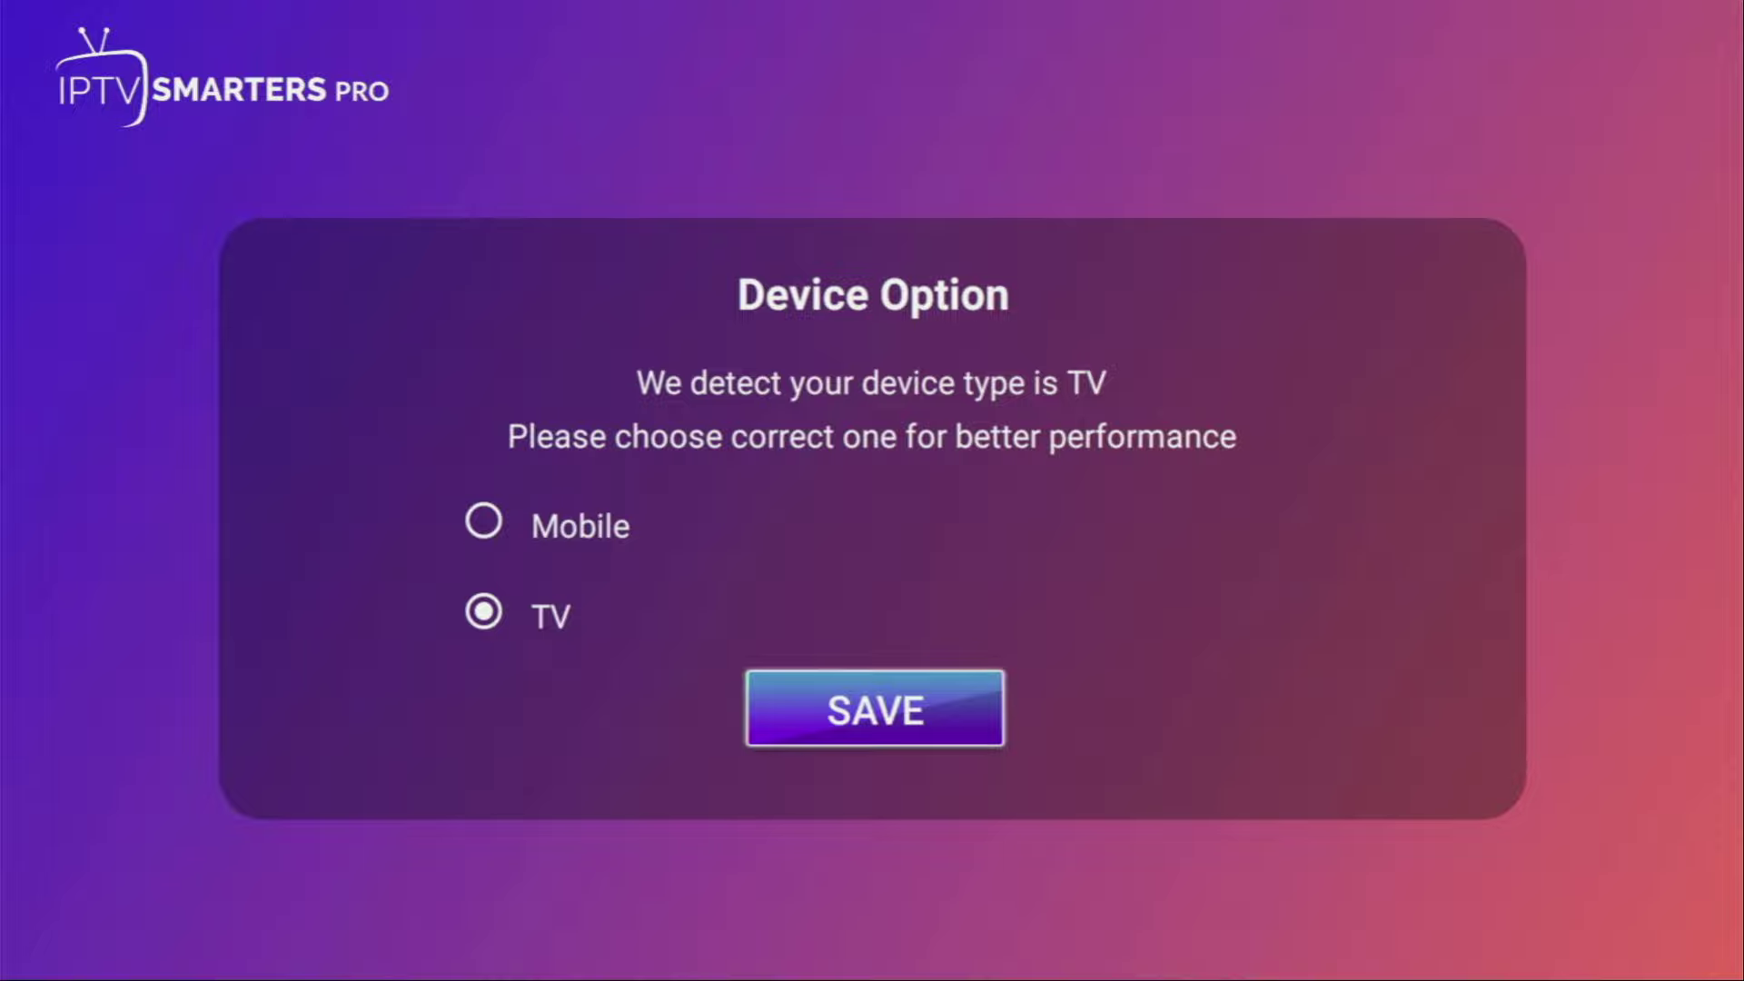
{"action": "key", "text": "Up"}
{"action": "key", "text": "Down"}
{"action": "key", "text": "Return"}
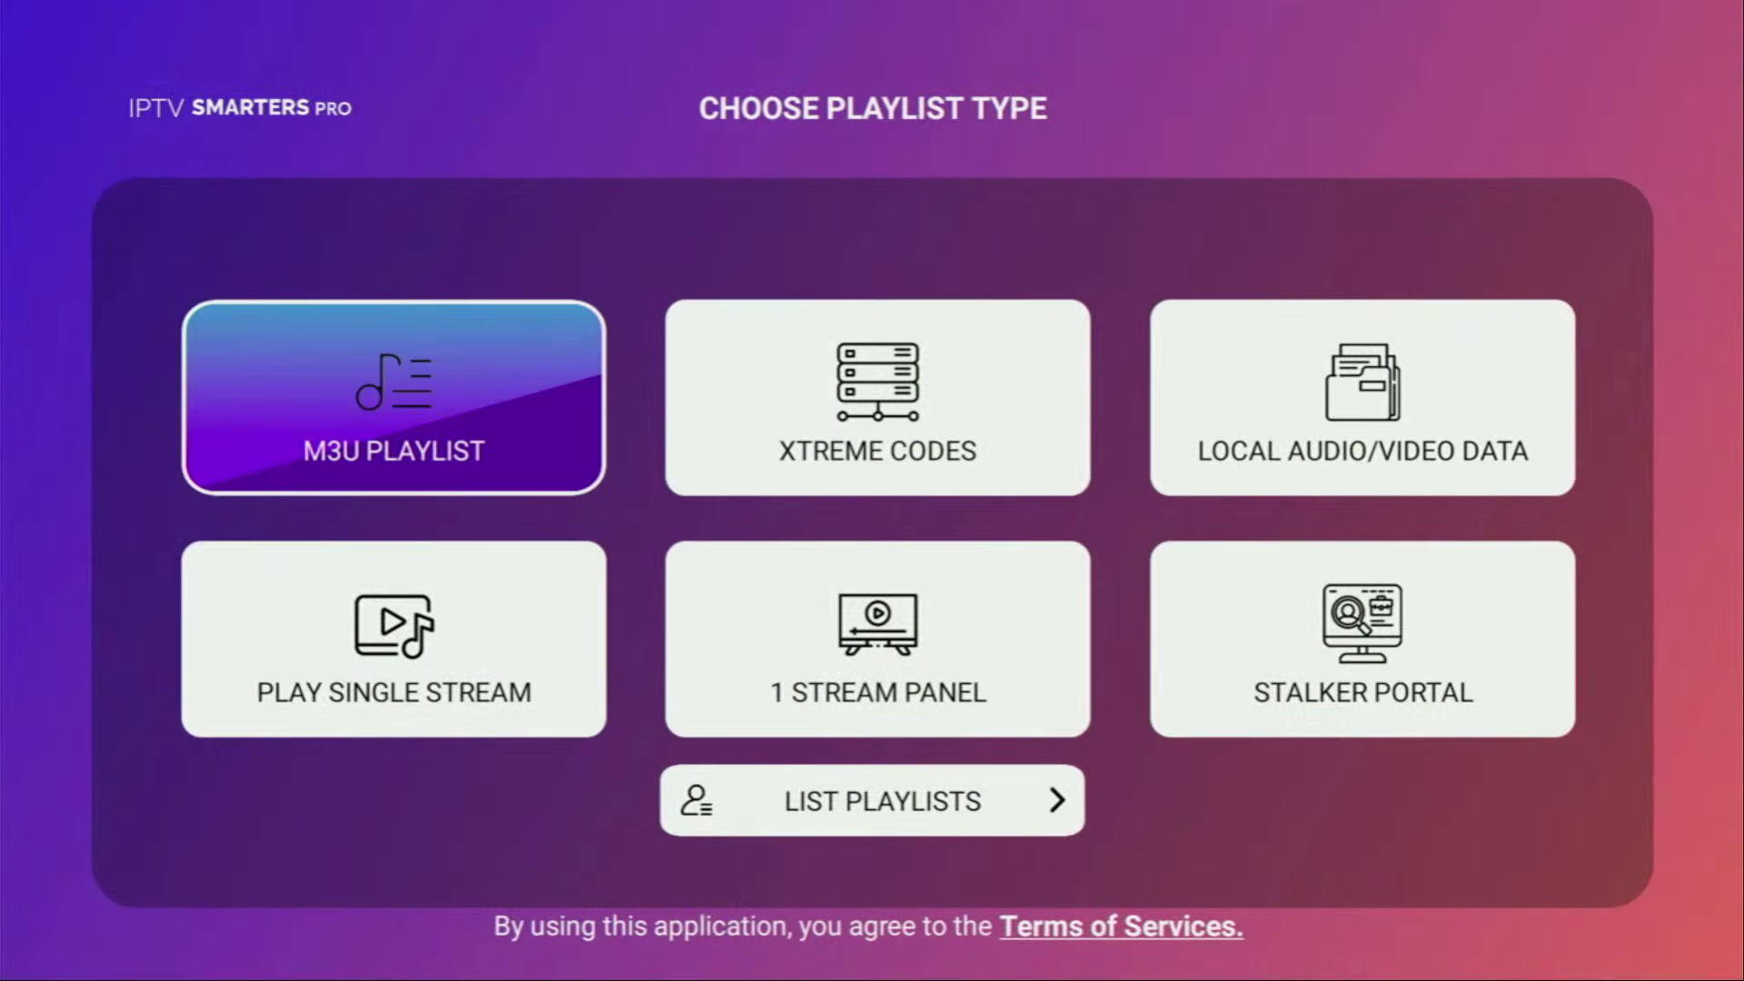
Choose the M3U PLAYLIST type and allow access to photos and media
{"action": "key", "text": "Right"}
{"action": "key", "text": "Left"}
{"action": "key", "text": "Return"}
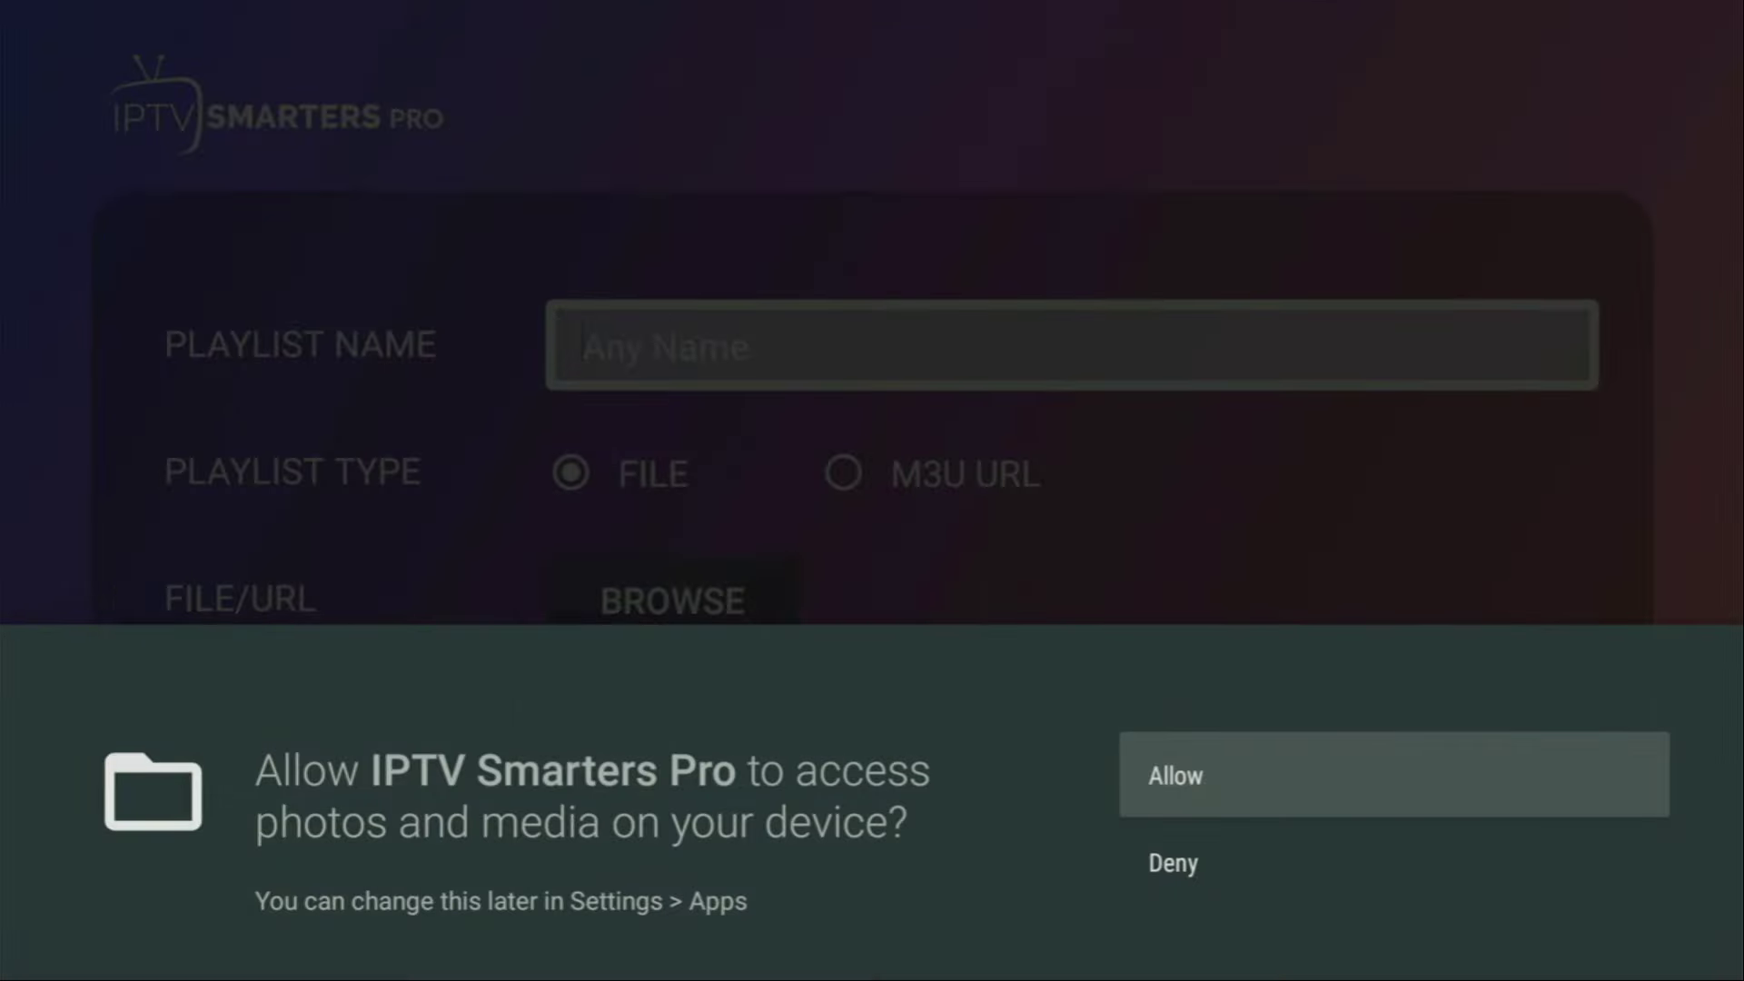
{"action": "key", "text": "Return"}
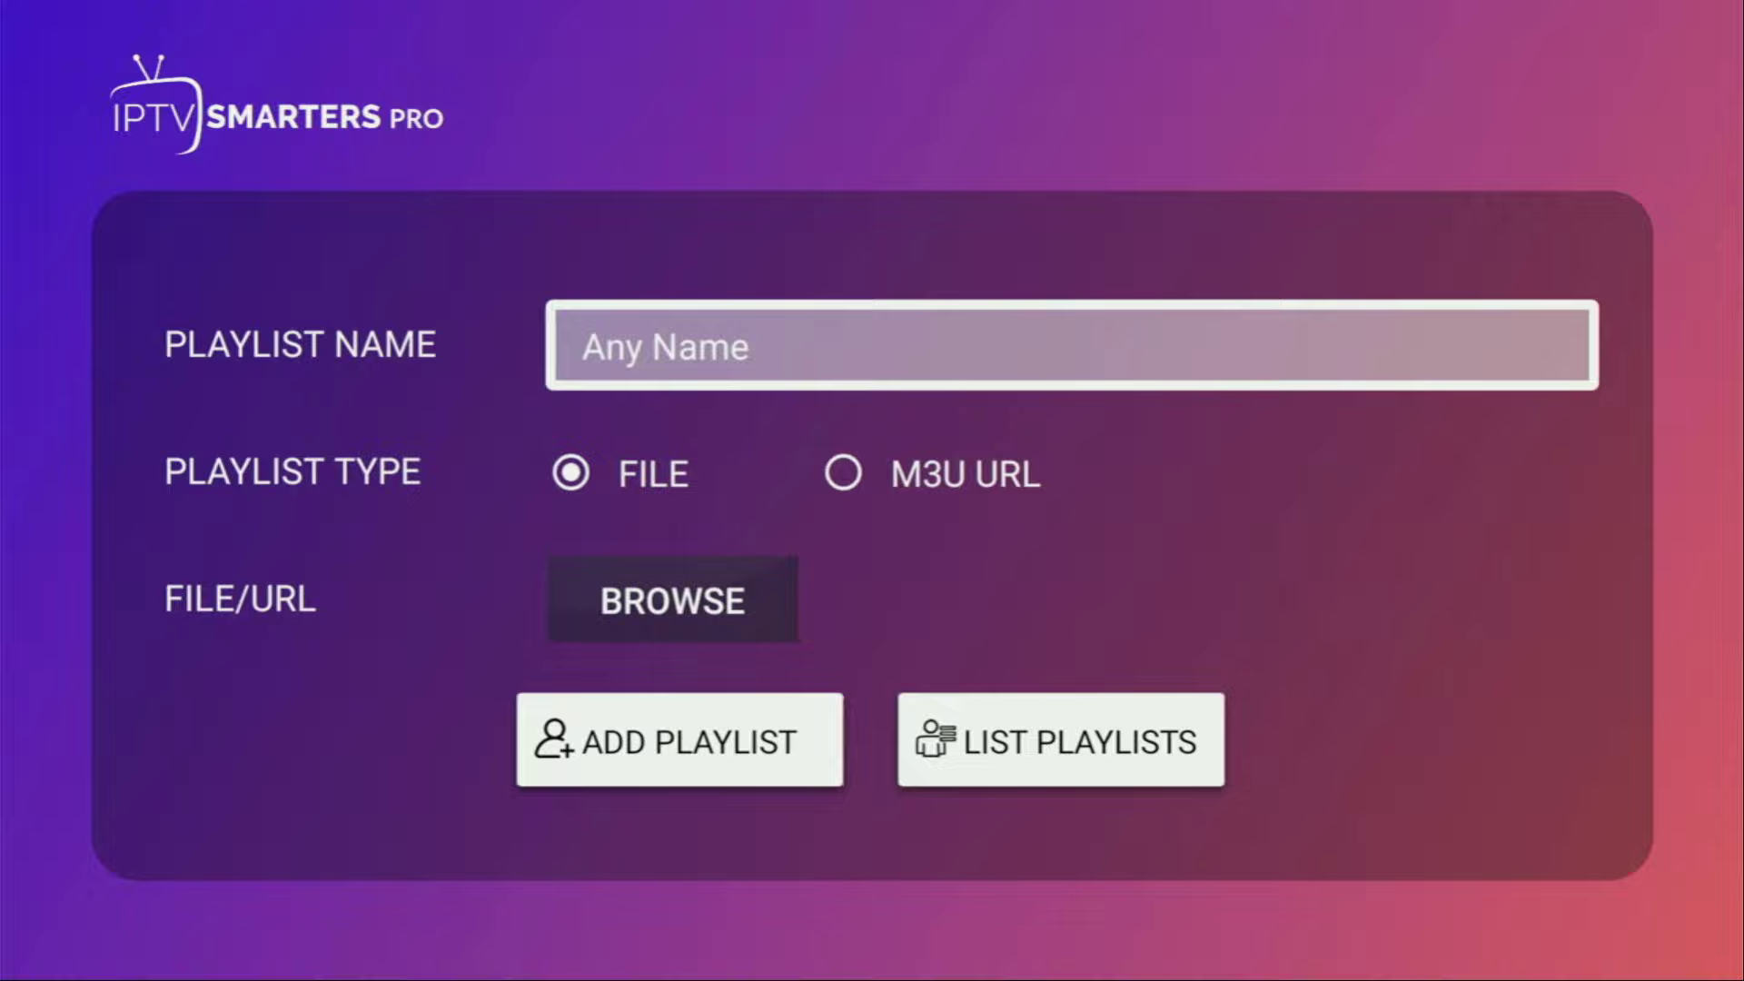
Switch the playlist type to M3U URL and move into the m3u line field
{"action": "key", "text": "Down"}
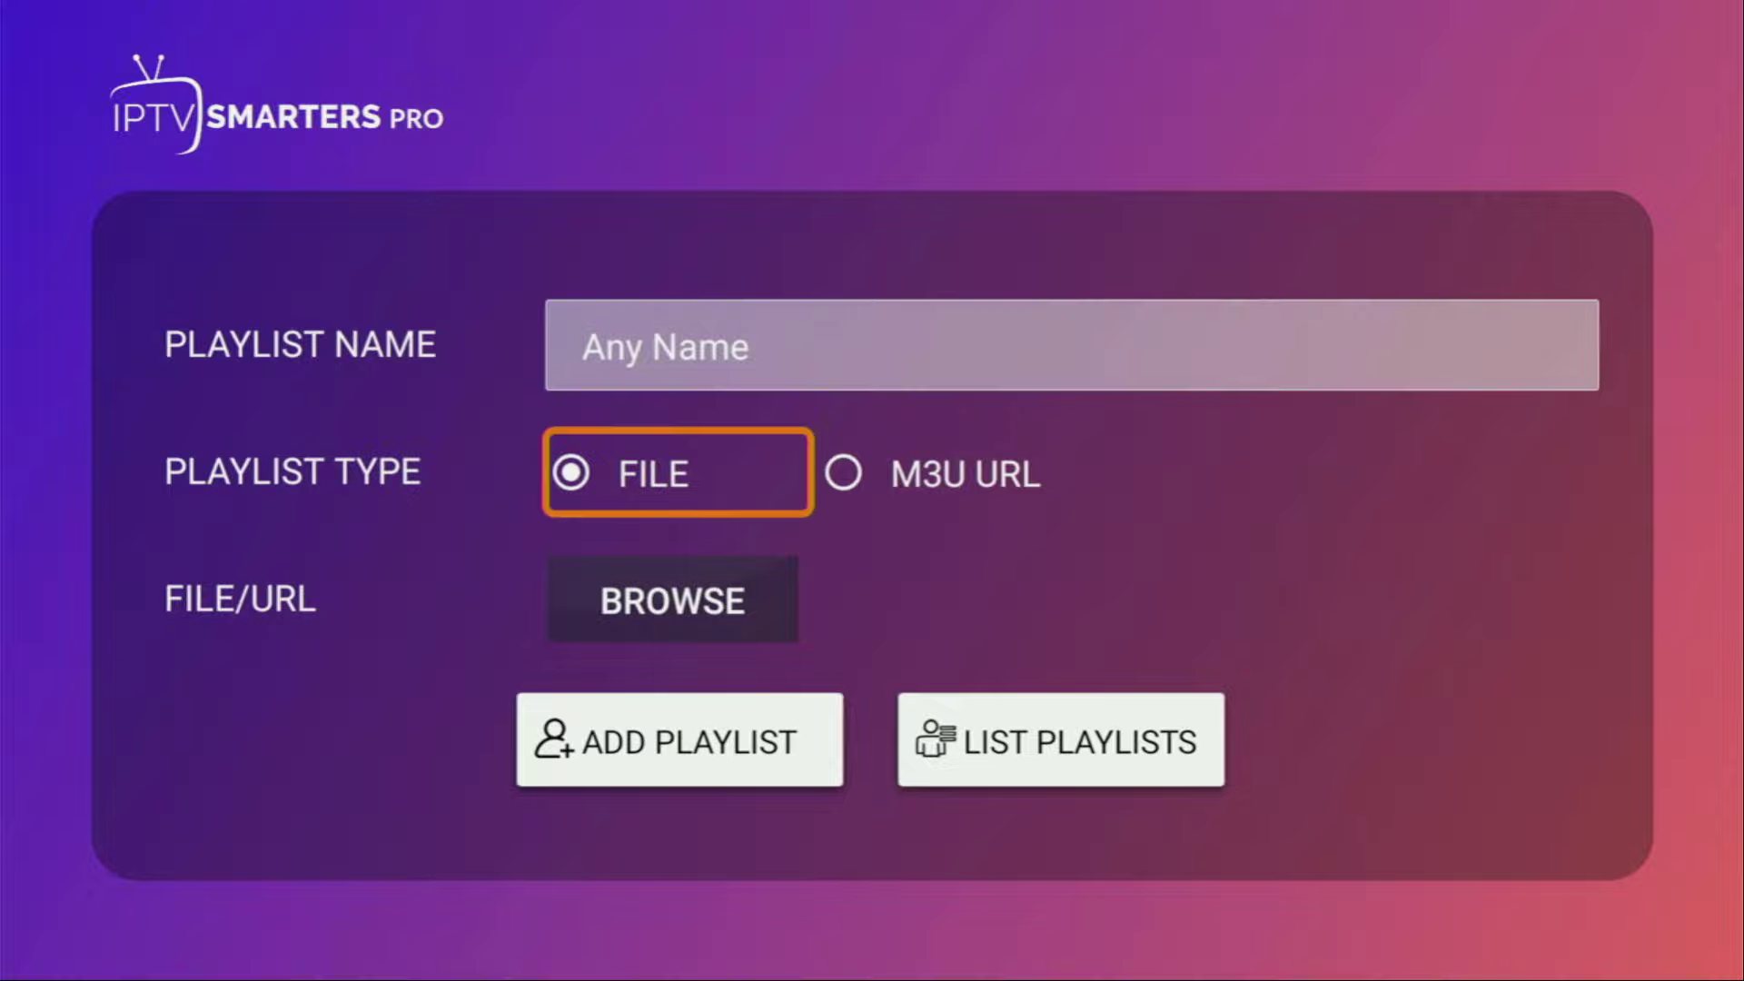
{"action": "key", "text": "Right"}
{"action": "key", "text": "Return"}
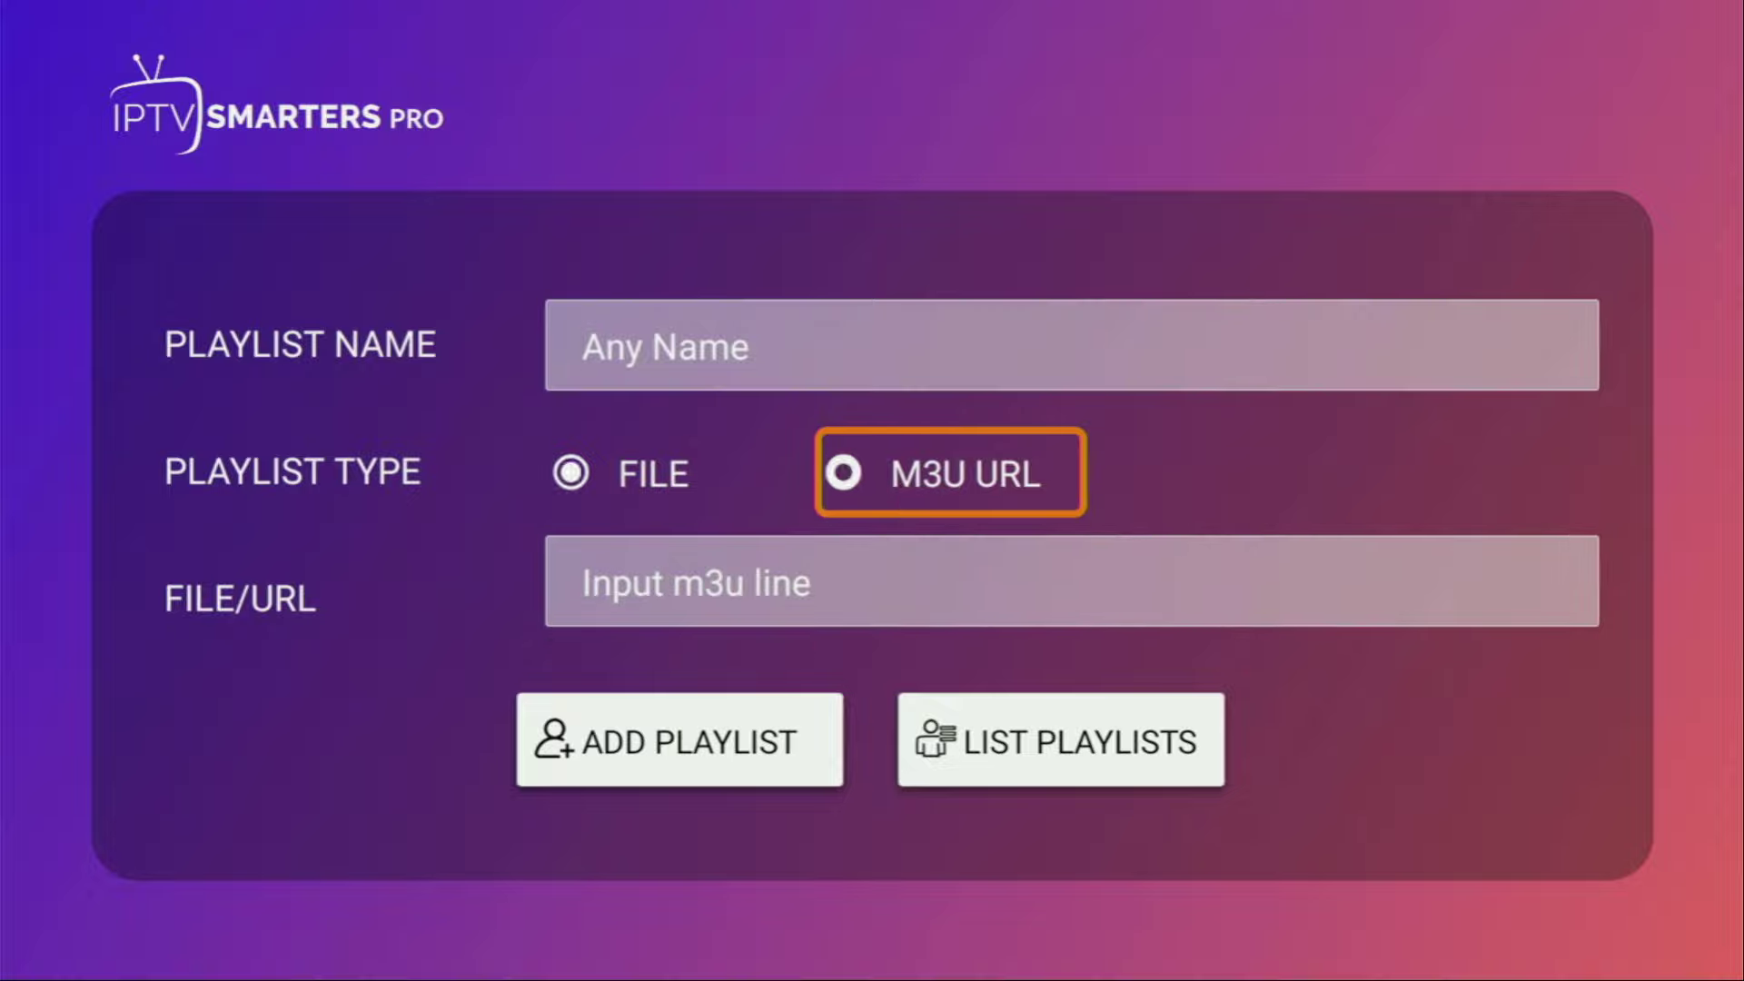
{"action": "key", "text": "Down"}
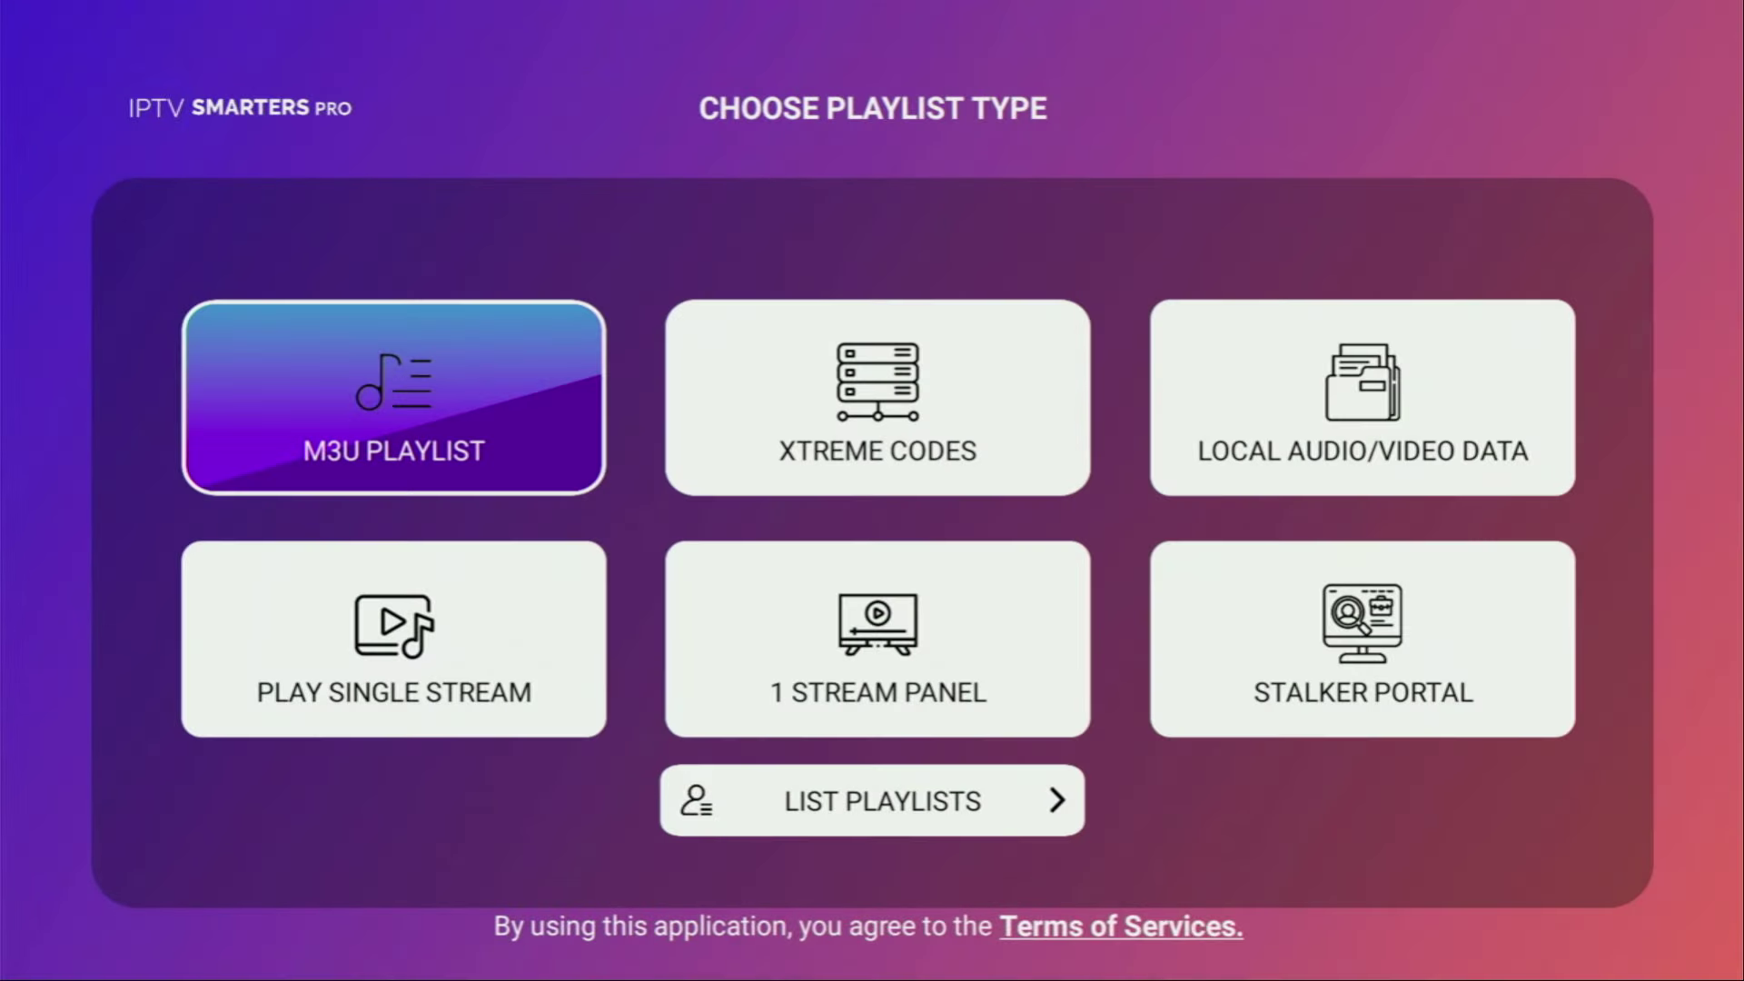
{"action": "key", "text": "Right"}
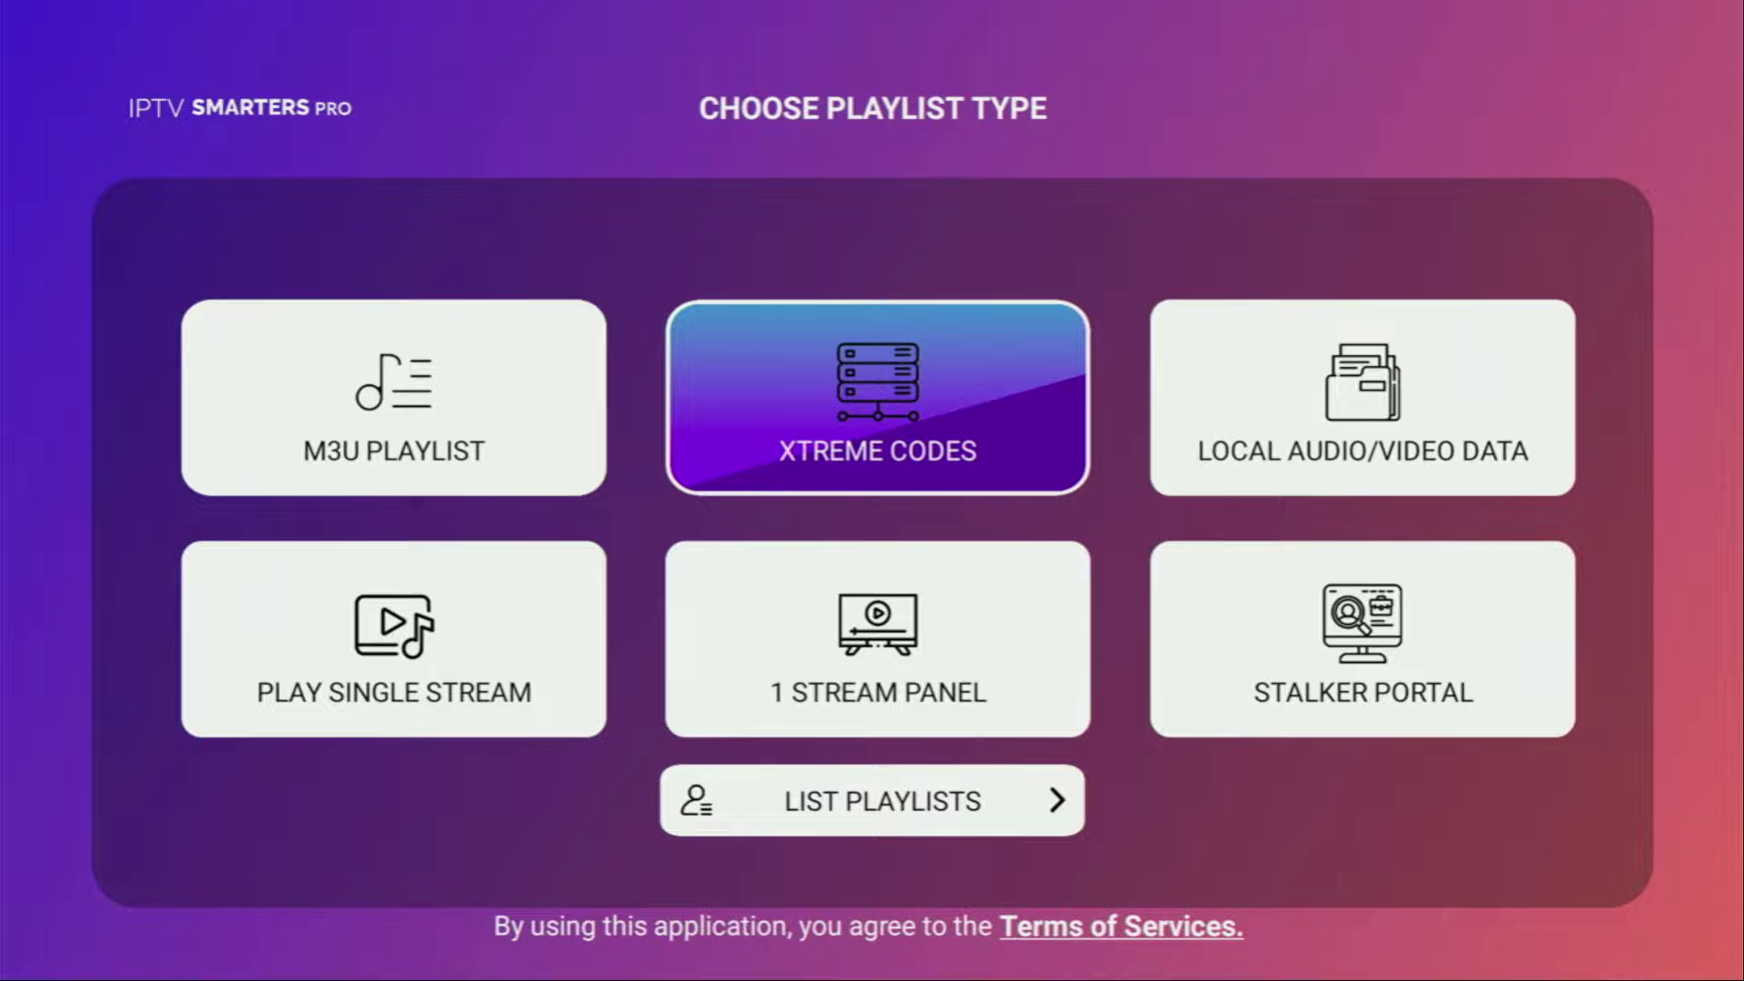
{"action": "key", "text": "Return"}
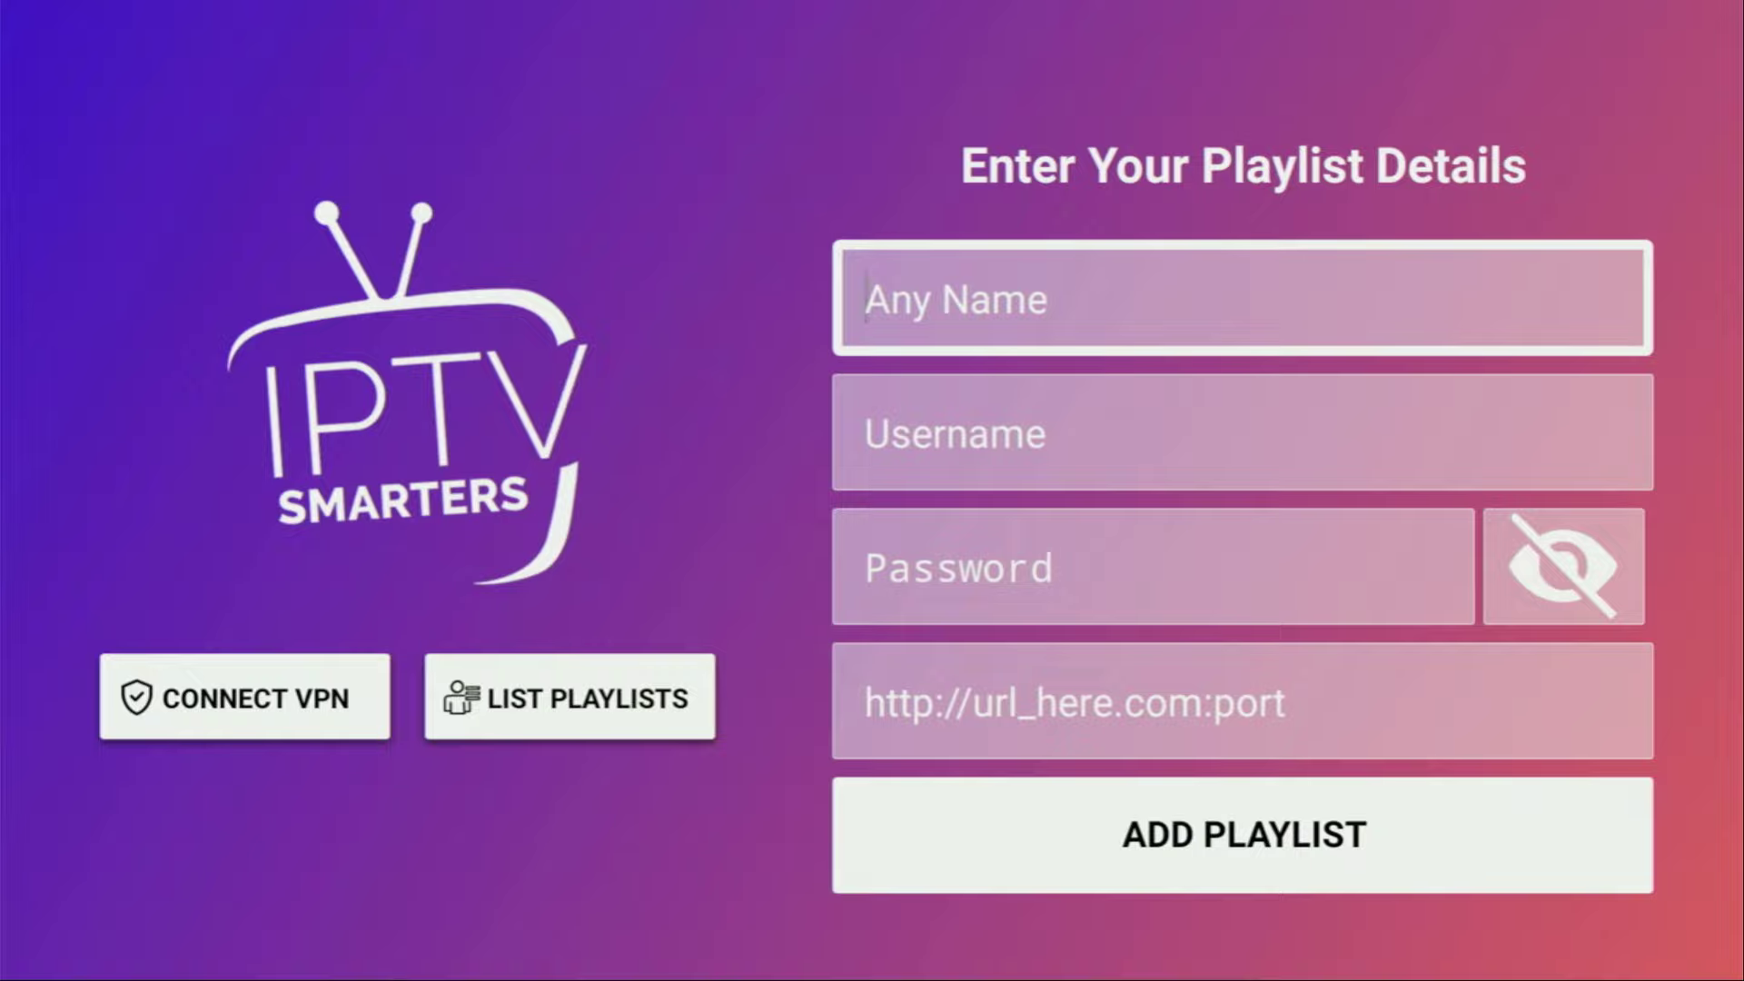
{"action": "left_click", "coordinate": [1241, 433]}
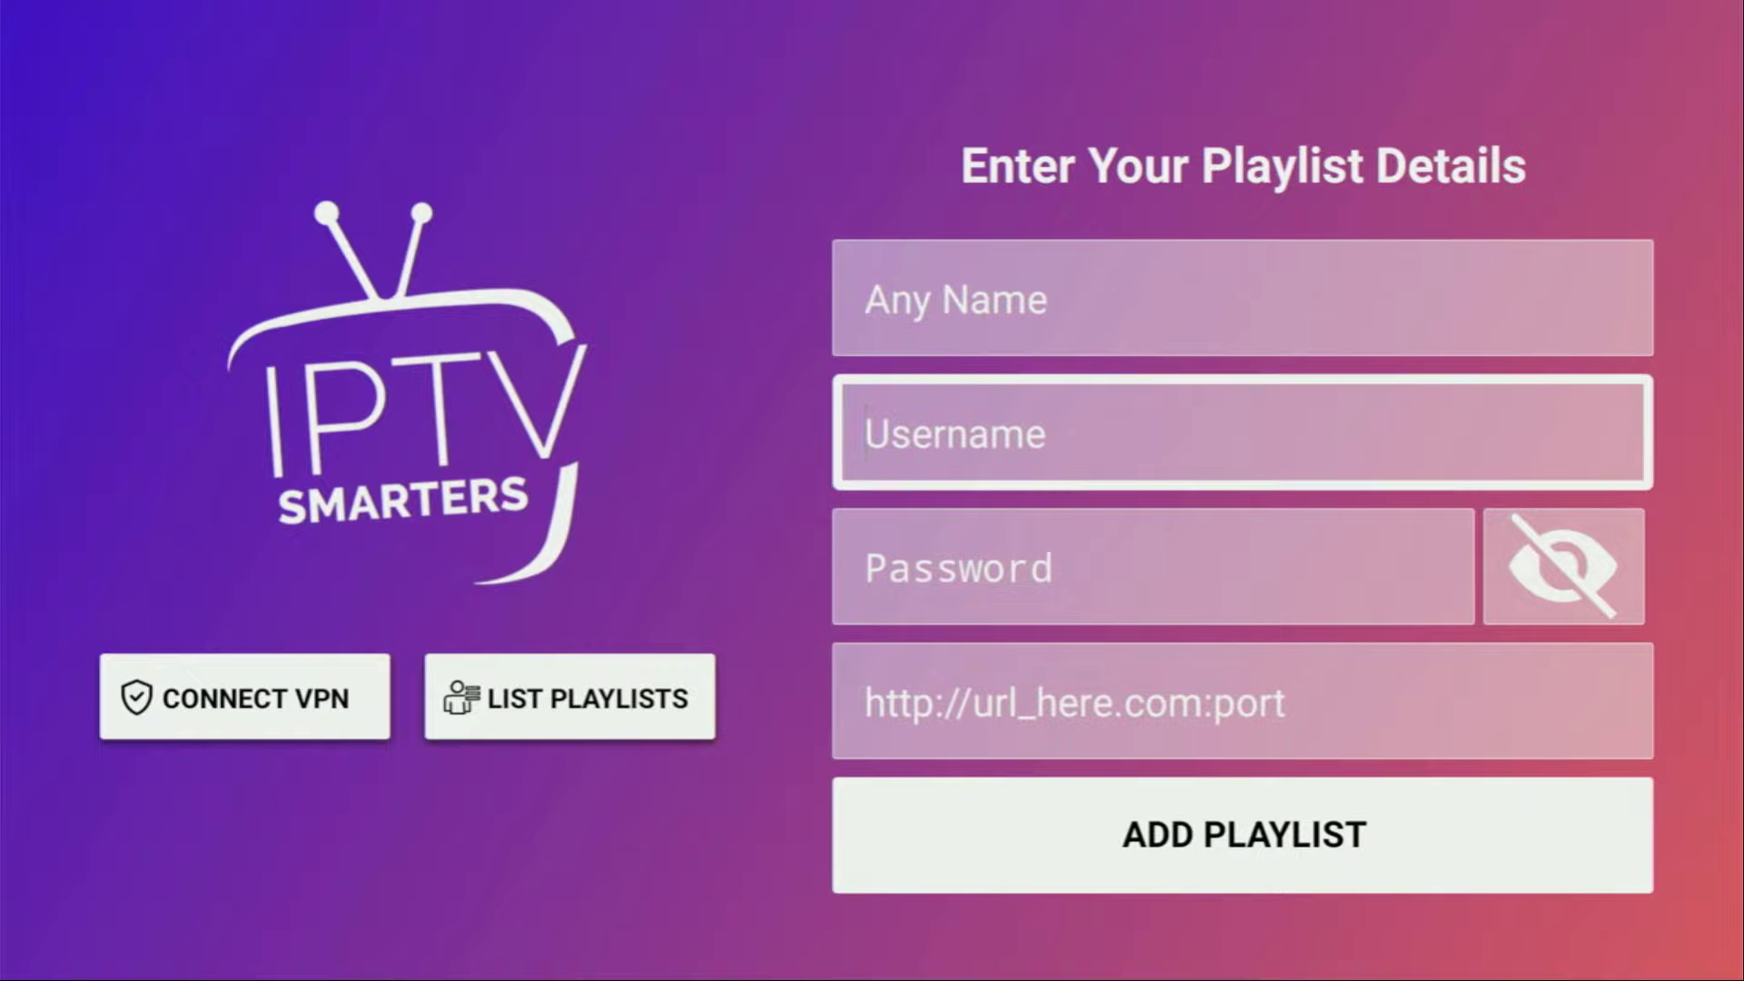
{"action": "left_click", "coordinate": [867, 700]}
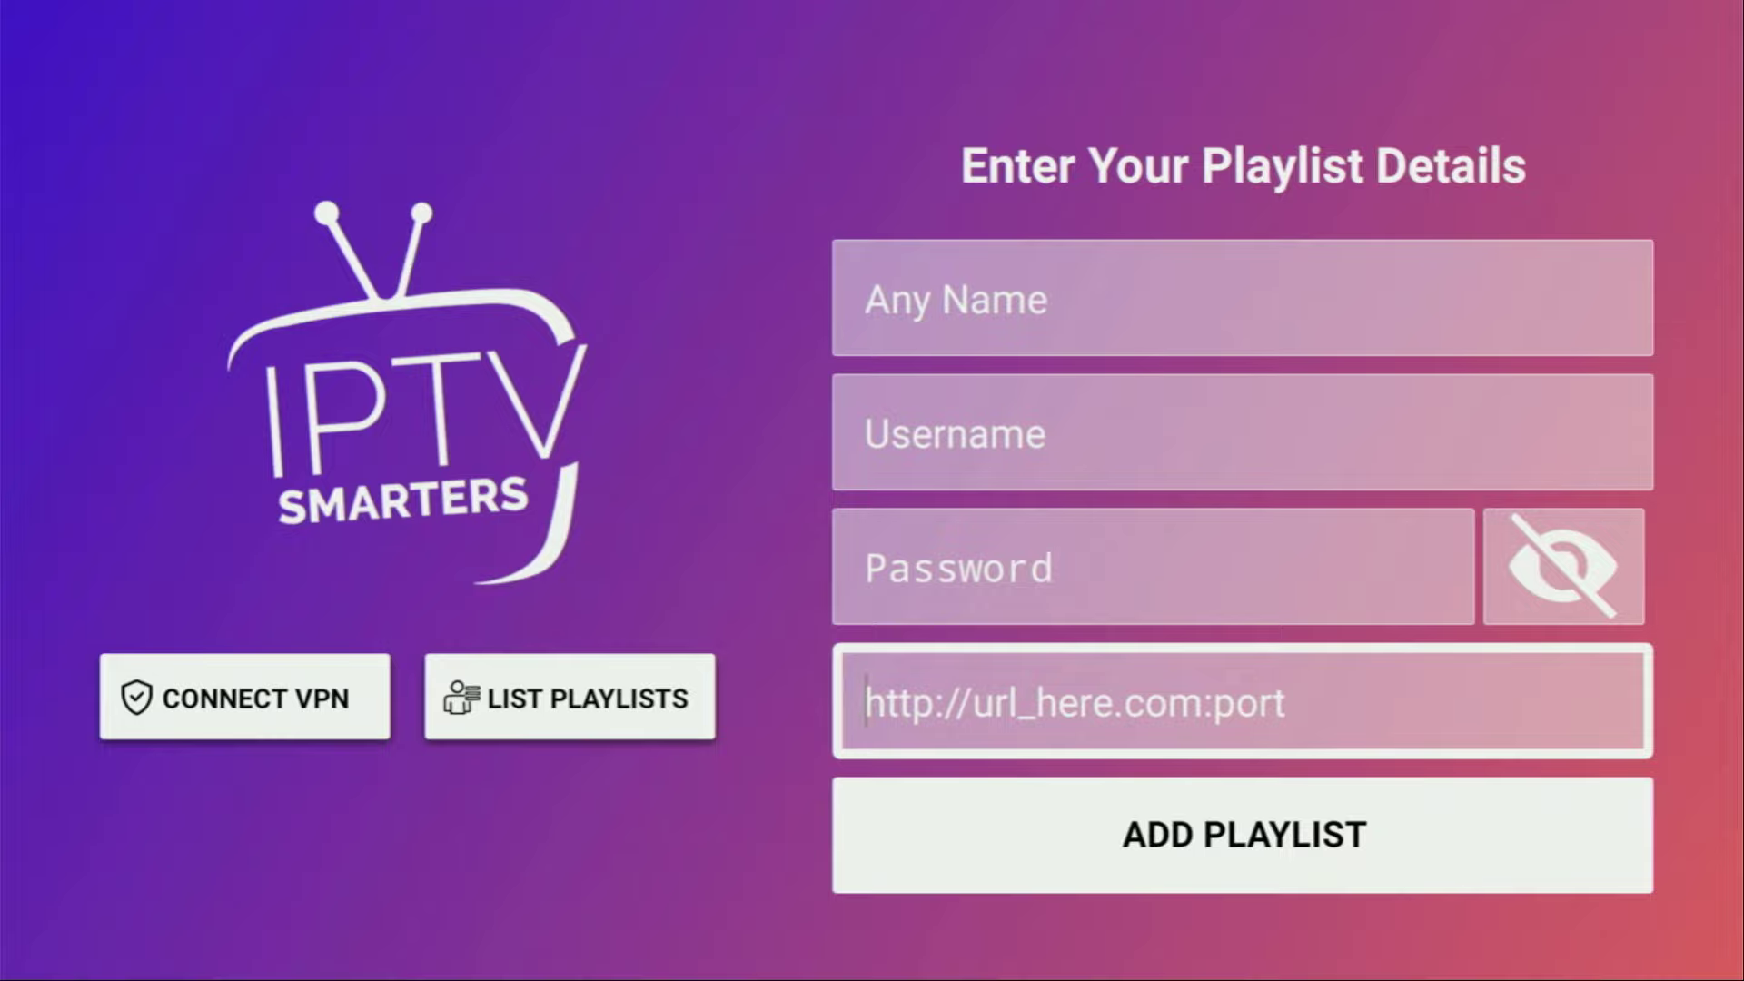
{"action": "key", "text": "Escape"}
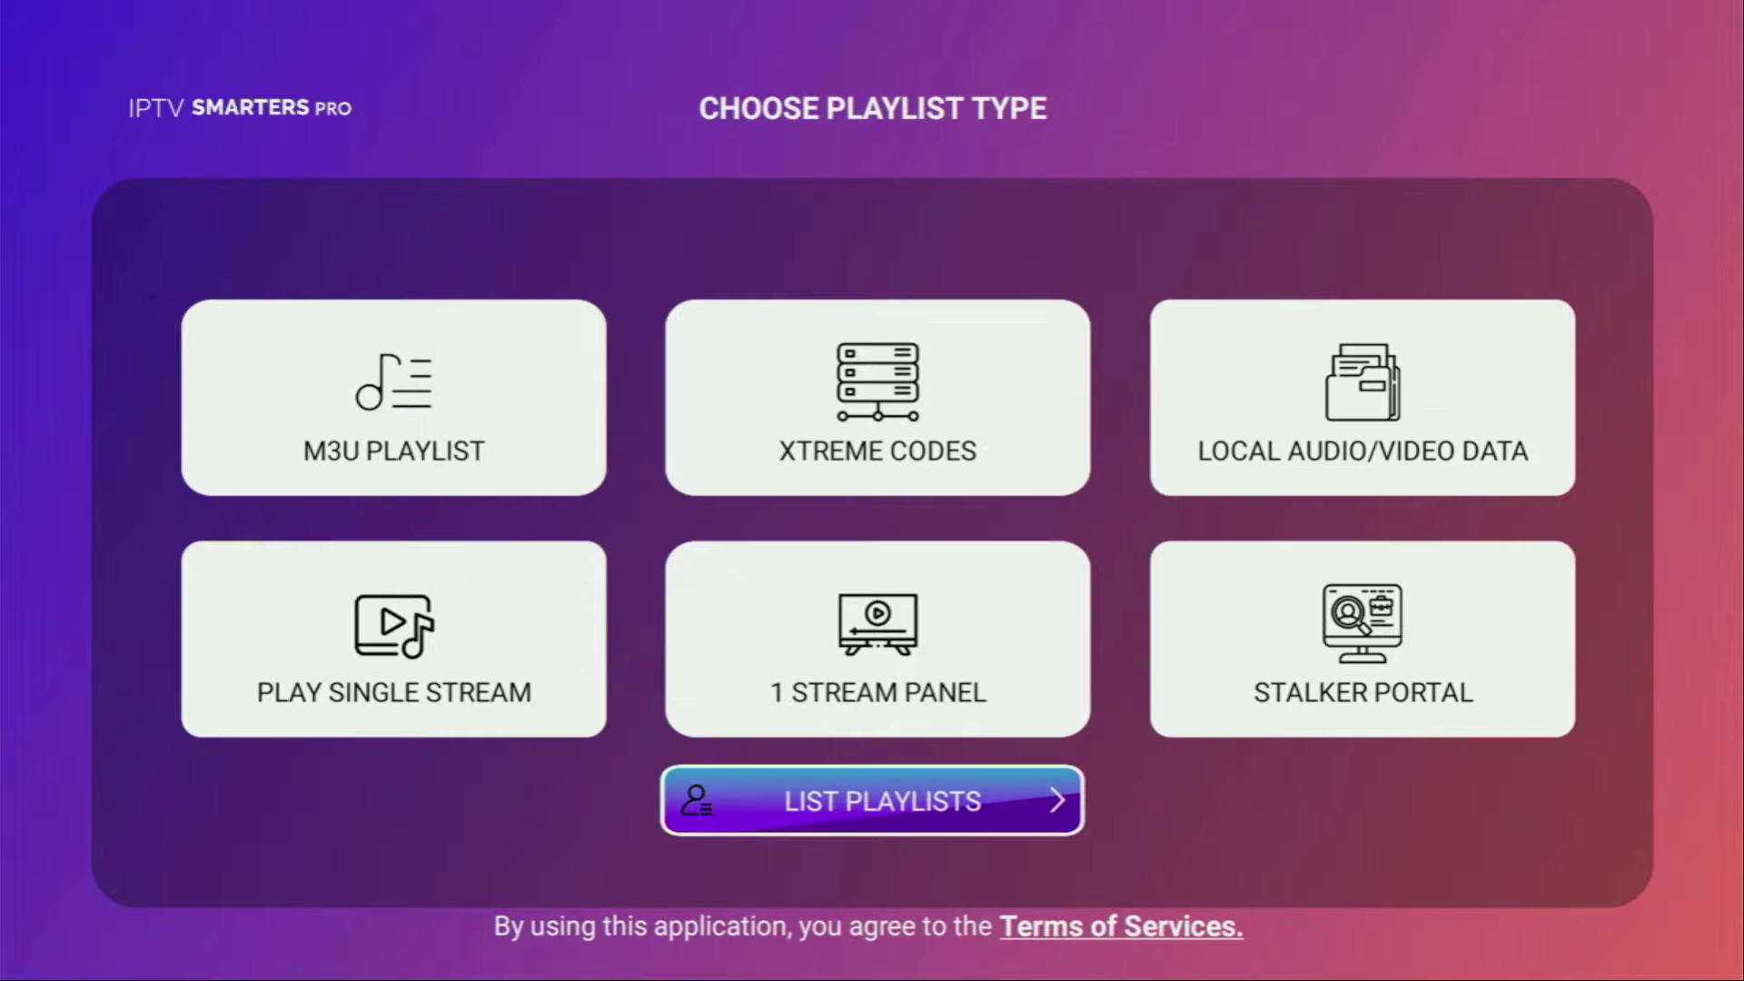
{"action": "key", "text": "Return"}
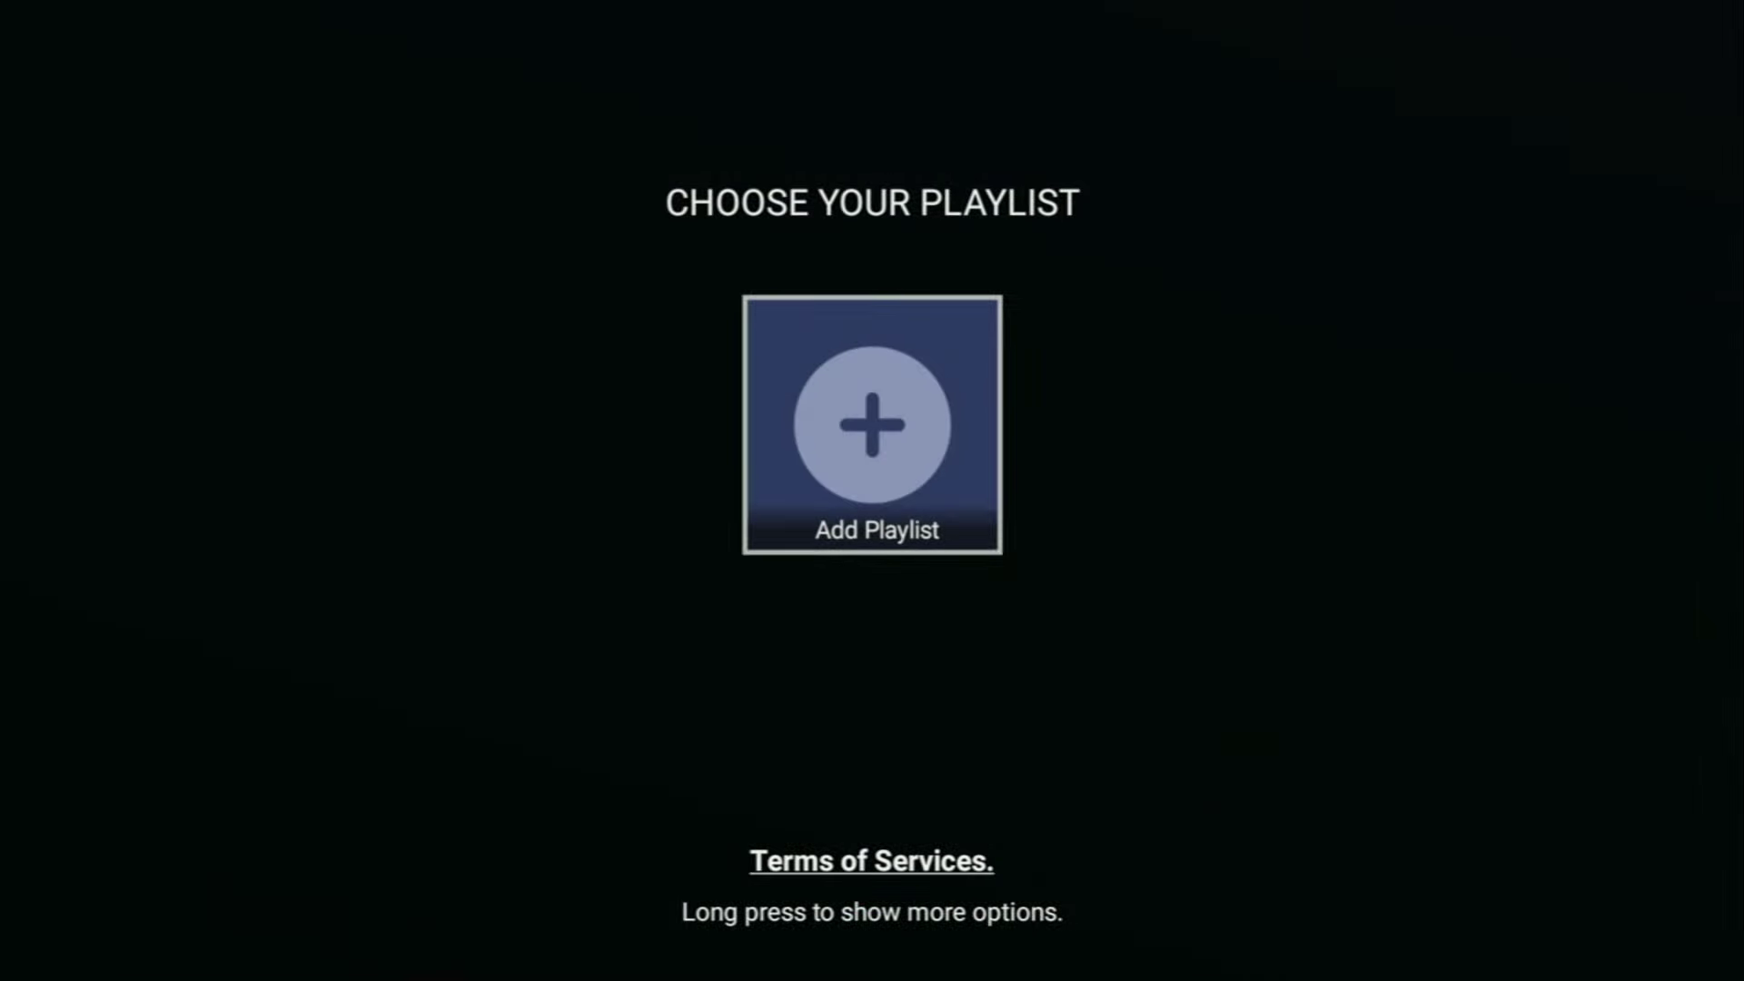
{"action": "key", "text": "Return"}
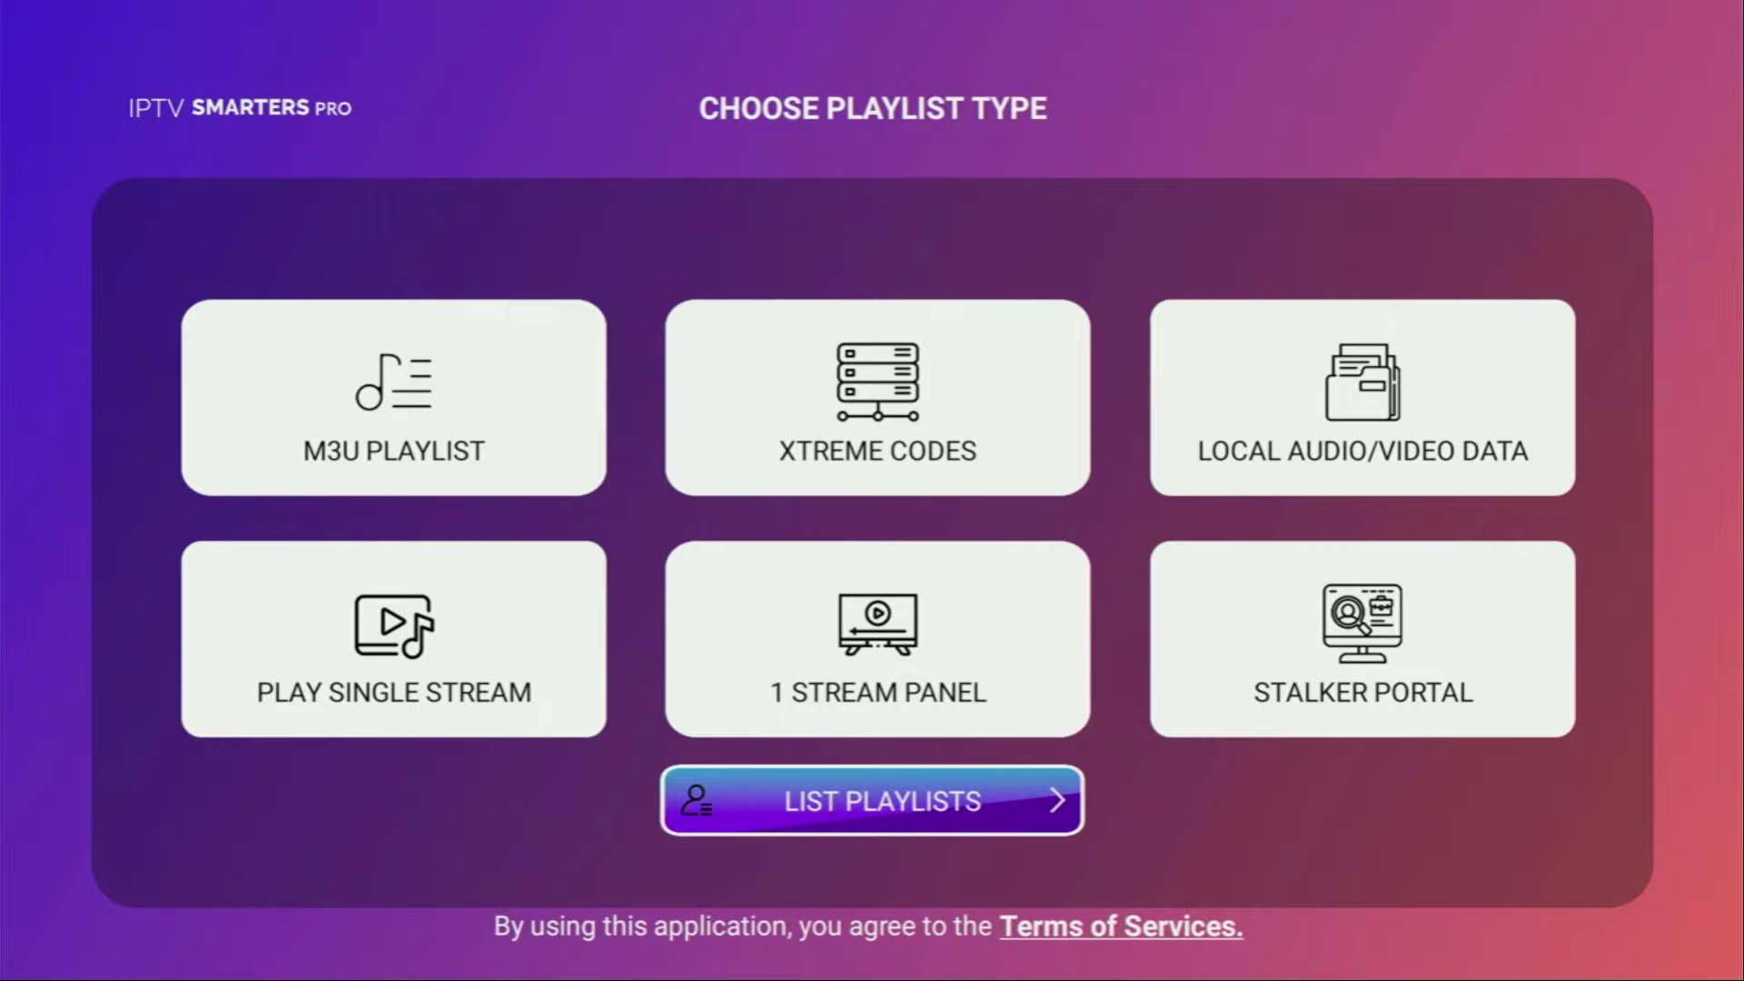